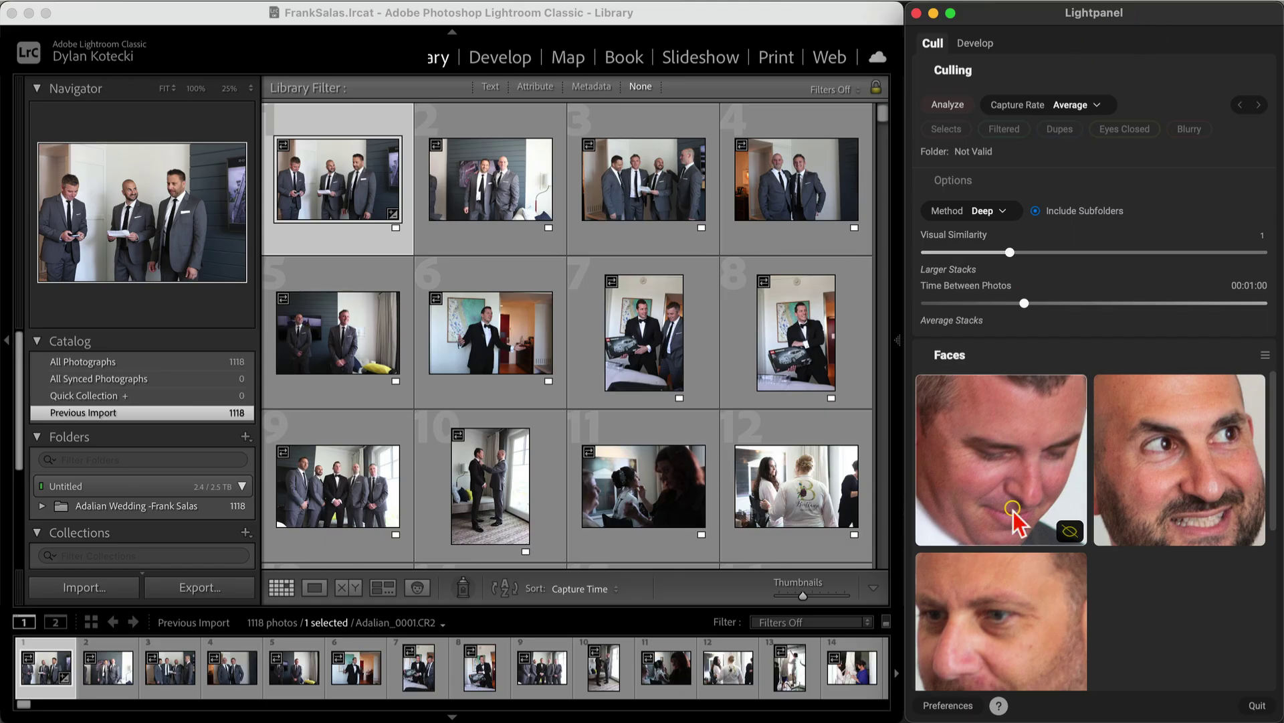
Open the Lightpanel culling tutorial and review the metadata ratings and color labels in the culling preferences.
{"action": "left_click", "coordinate": [998, 705]}
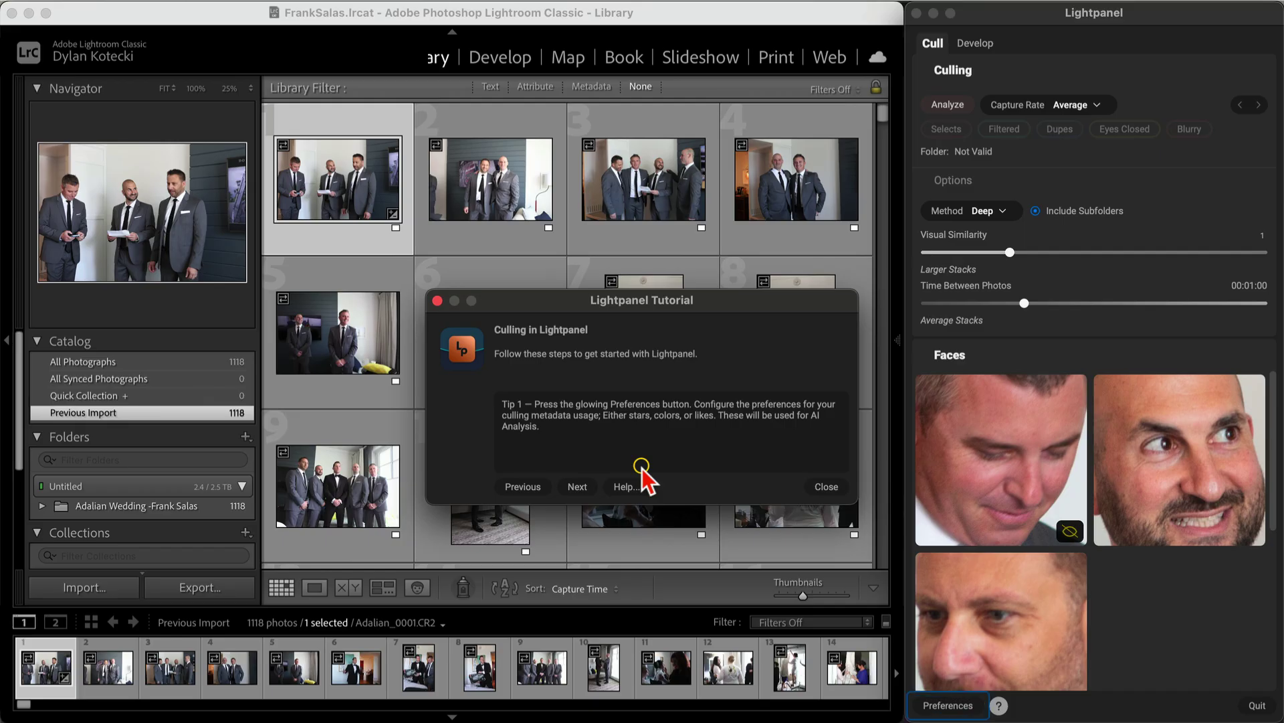
{"action": "left_click", "coordinate": [967, 704]}
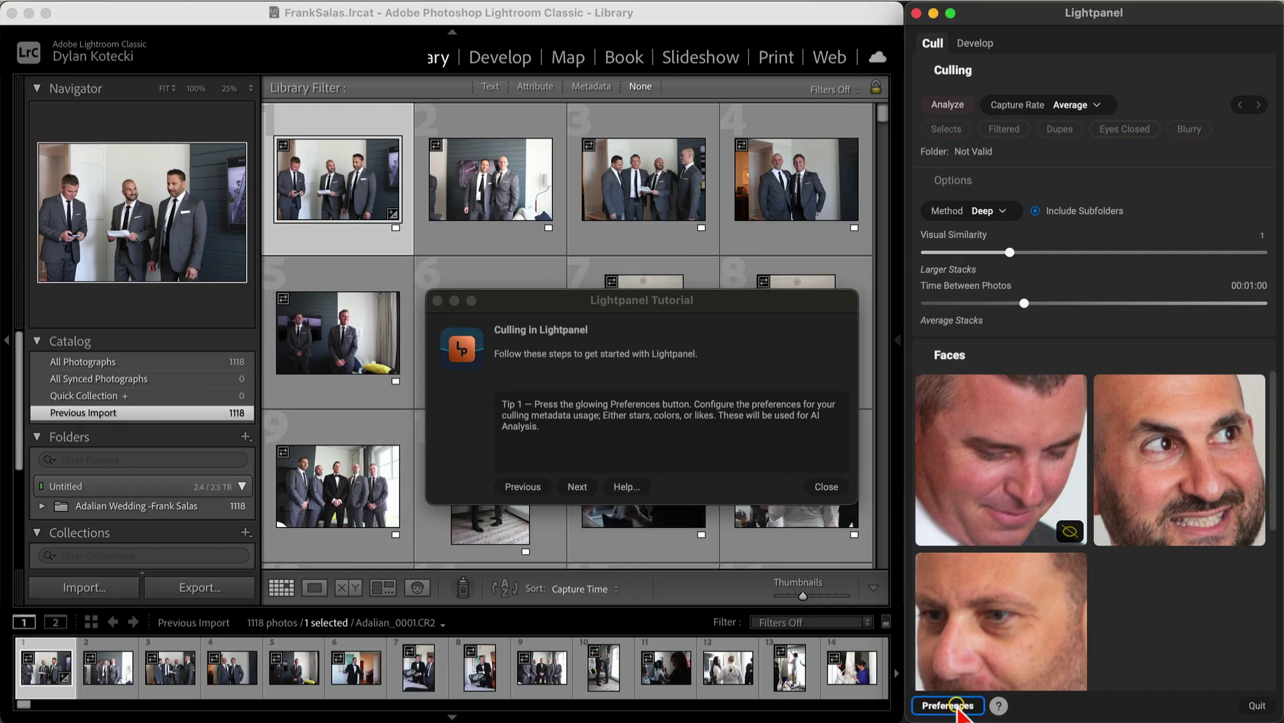
{"action": "left_click_drag", "start_coordinate": [1145, 323], "coordinate": [1140, 51]}
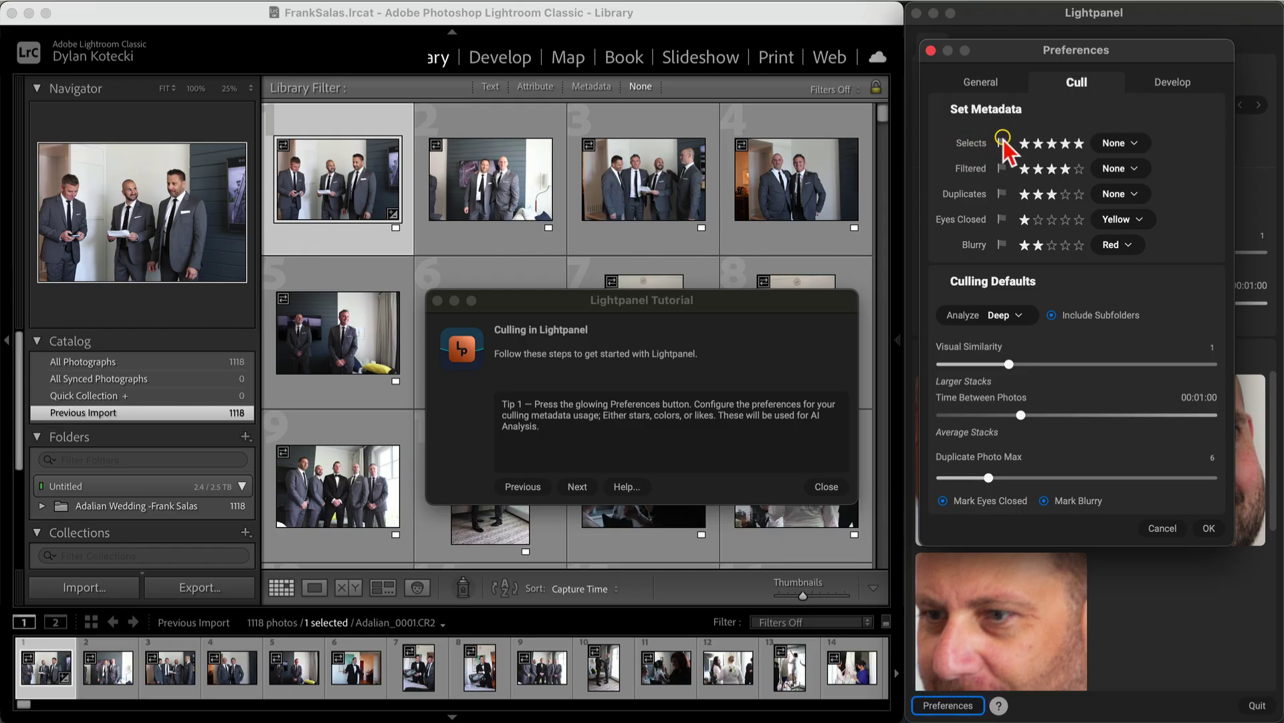
{"action": "left_click", "coordinate": [1124, 143]}
{"action": "left_click", "coordinate": [1164, 142]}
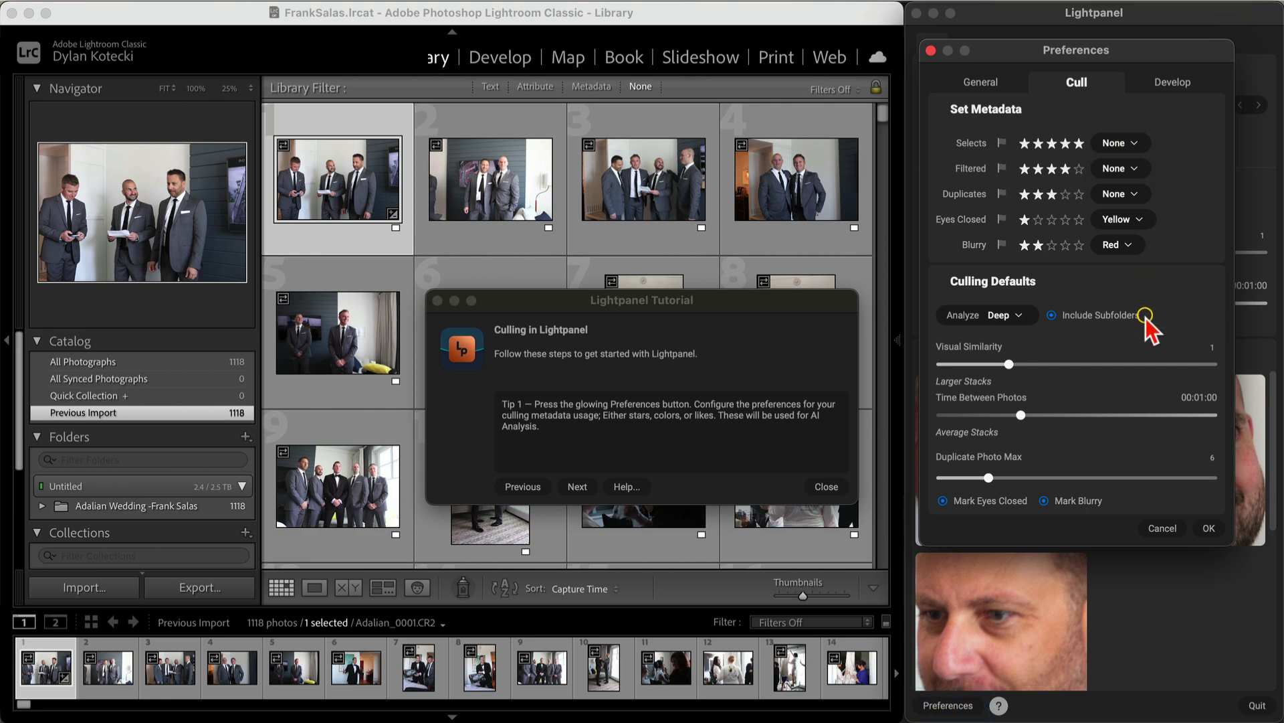
{"action": "left_click", "coordinate": [1211, 528]}
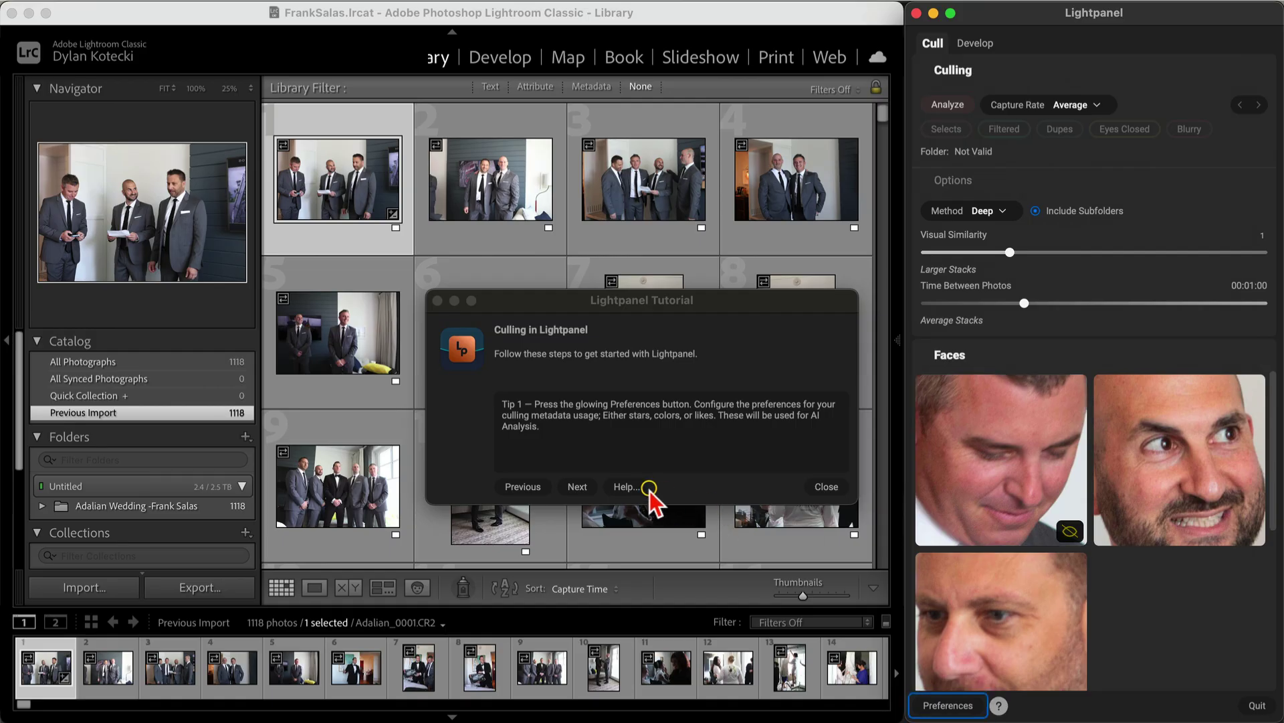
Read the tutorial tips on the capture rate and analysis, and close the tutorial.
{"action": "left_click", "coordinate": [580, 488]}
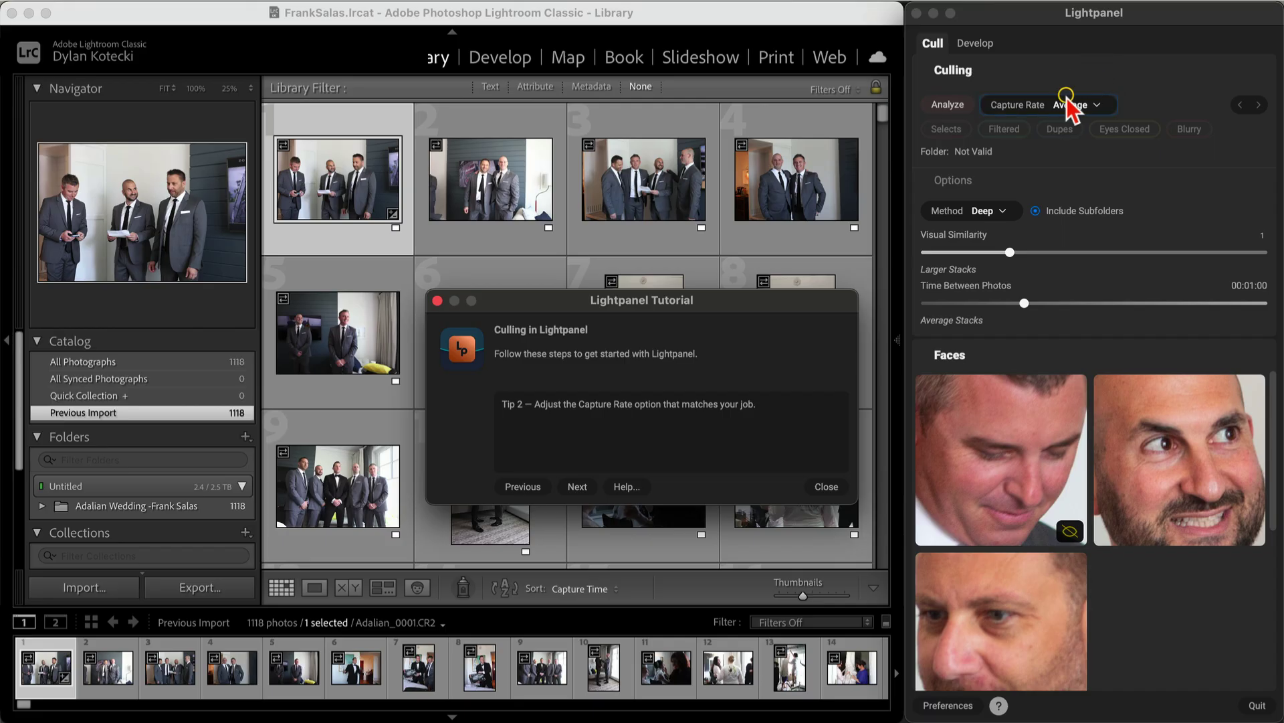
{"action": "left_click", "coordinate": [579, 484]}
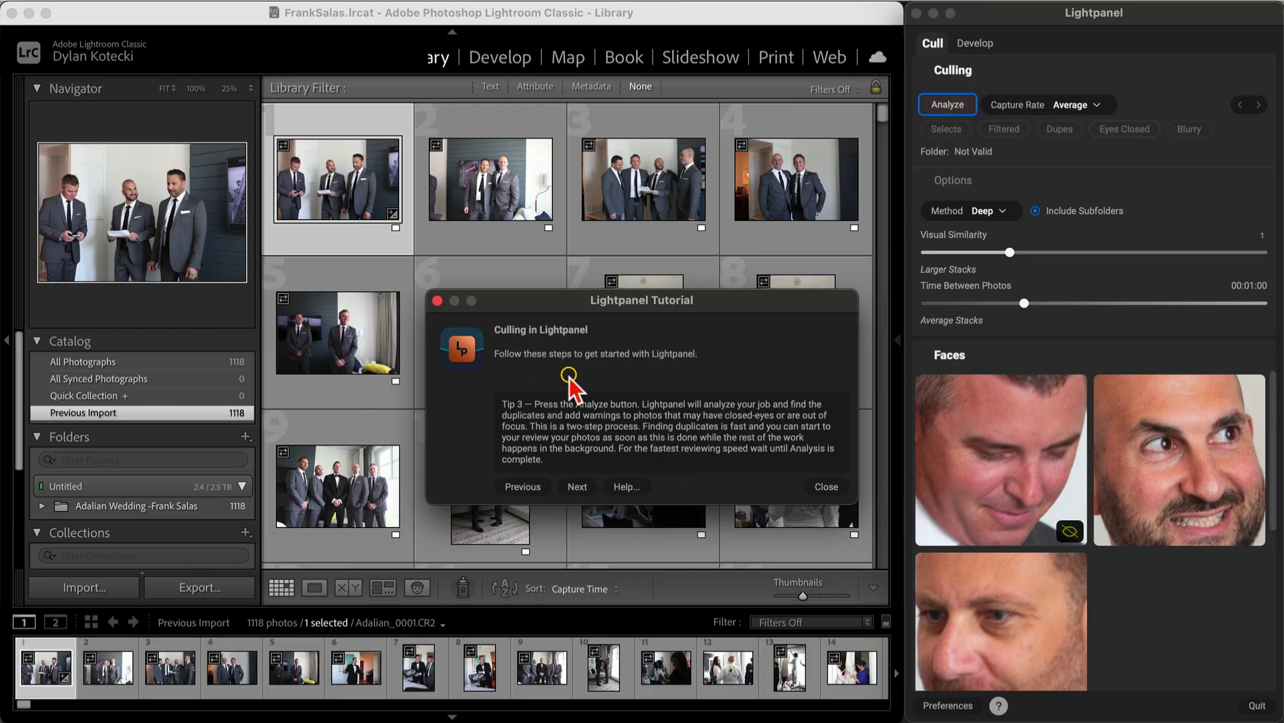
{"action": "left_click", "coordinate": [826, 487]}
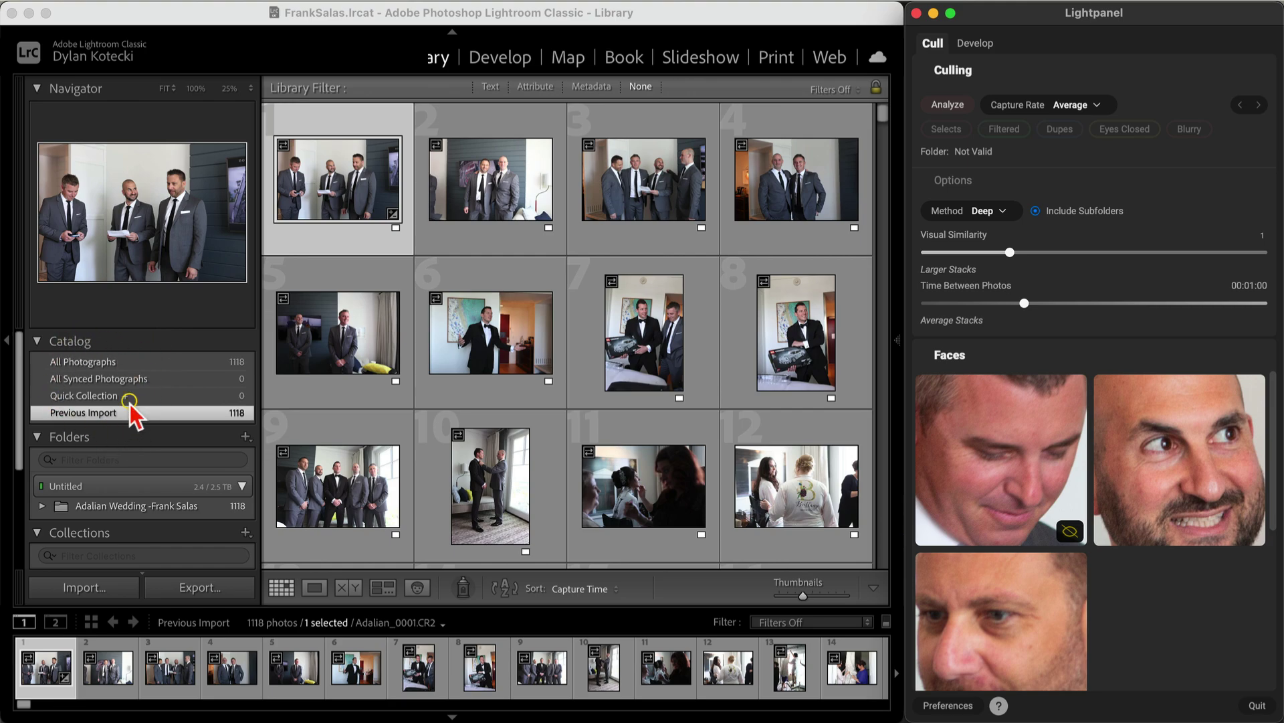
Run the culling analysis on the wedding folder, and read the Faces pane tip before closing the tutorial.
{"action": "left_click", "coordinate": [115, 507]}
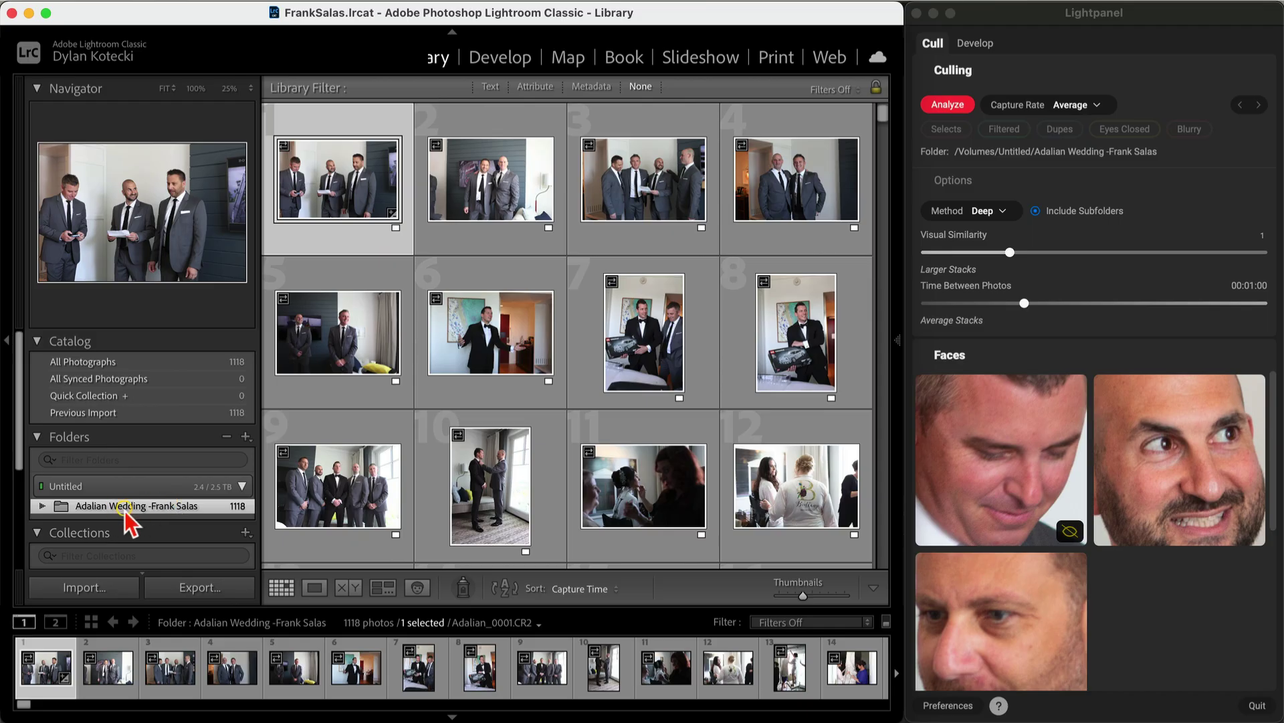
{"action": "left_click", "coordinate": [956, 105]}
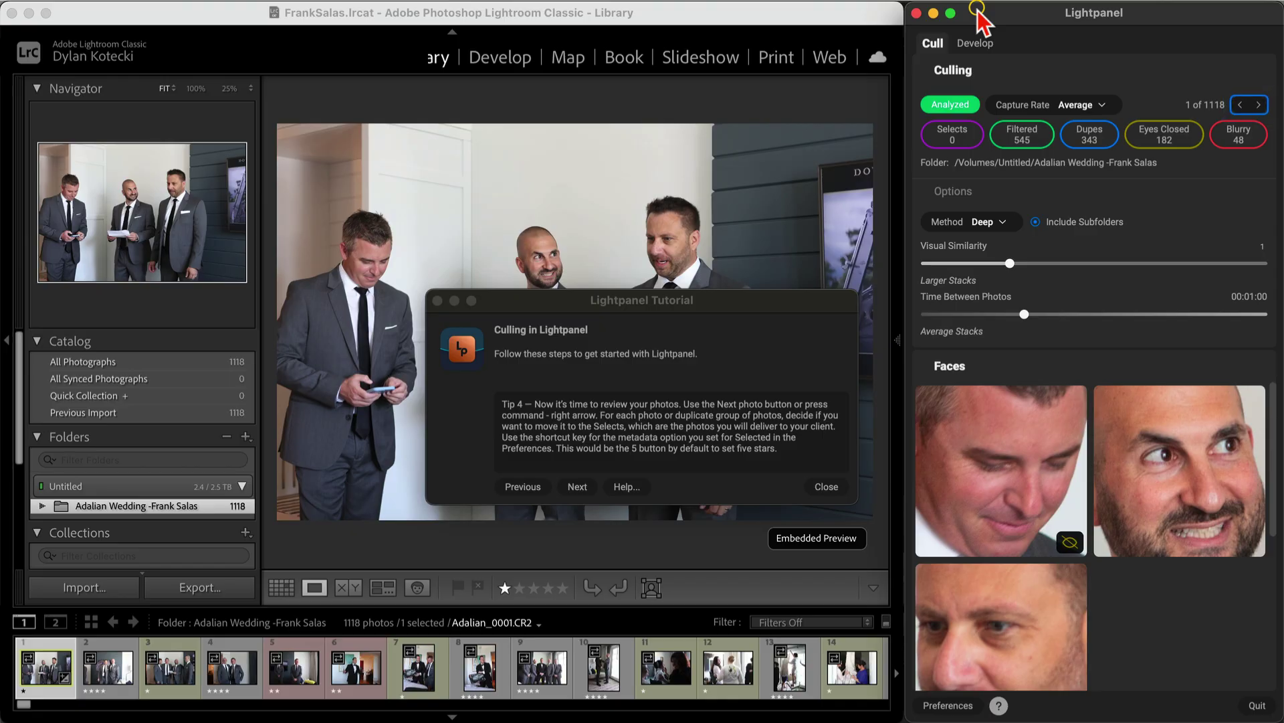
{"action": "left_click", "coordinate": [577, 486]}
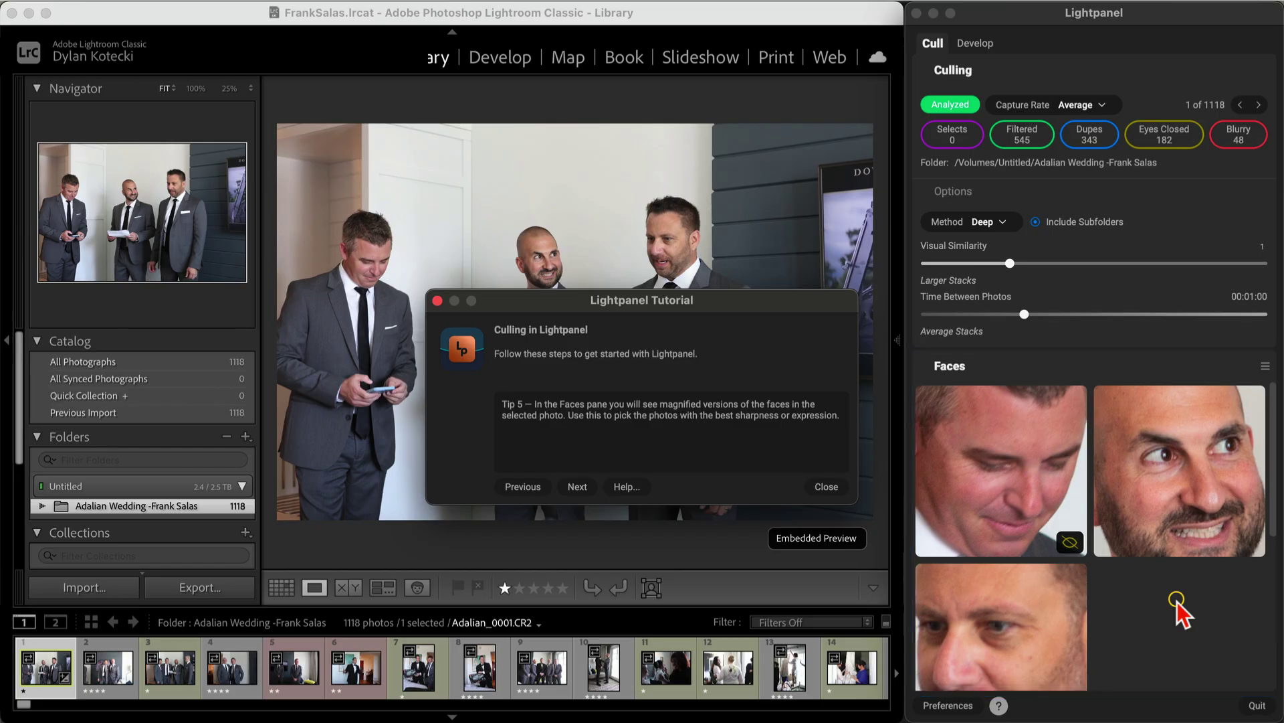
{"action": "left_click", "coordinate": [827, 487]}
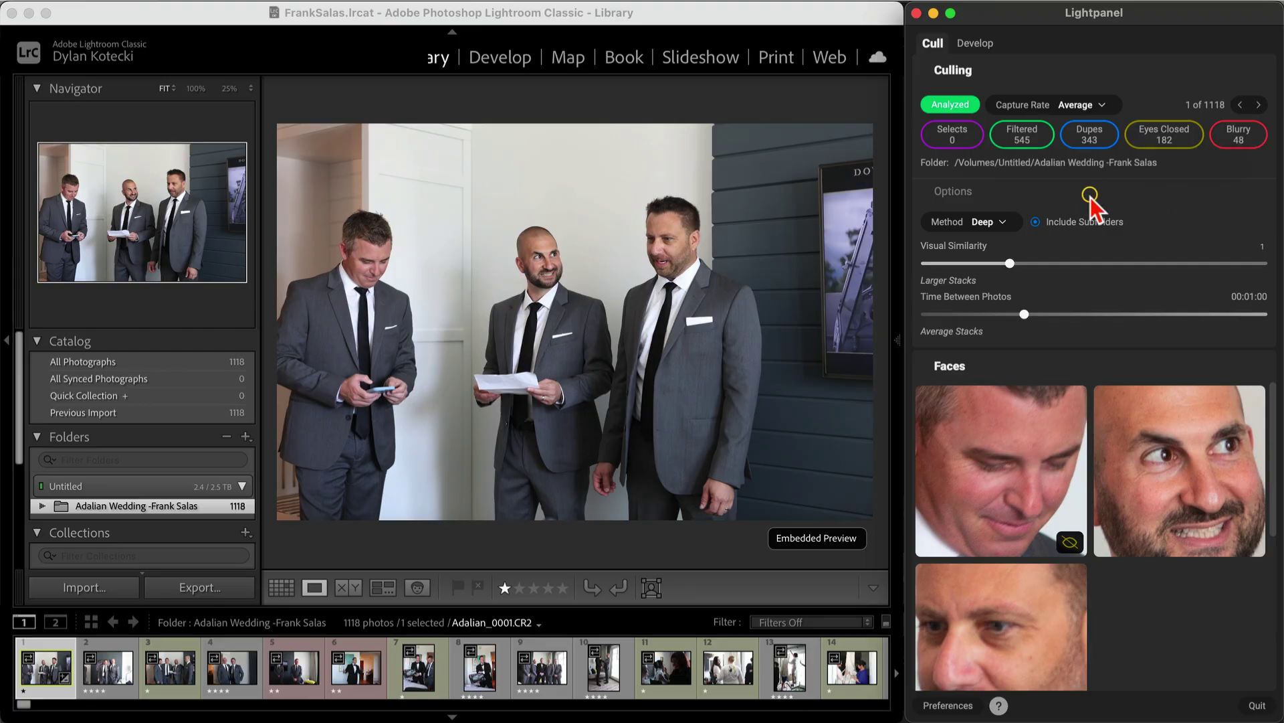
Show the duplicate stacks for review, going ahead to the third stack and back to the first.
{"action": "left_click", "coordinate": [1090, 141]}
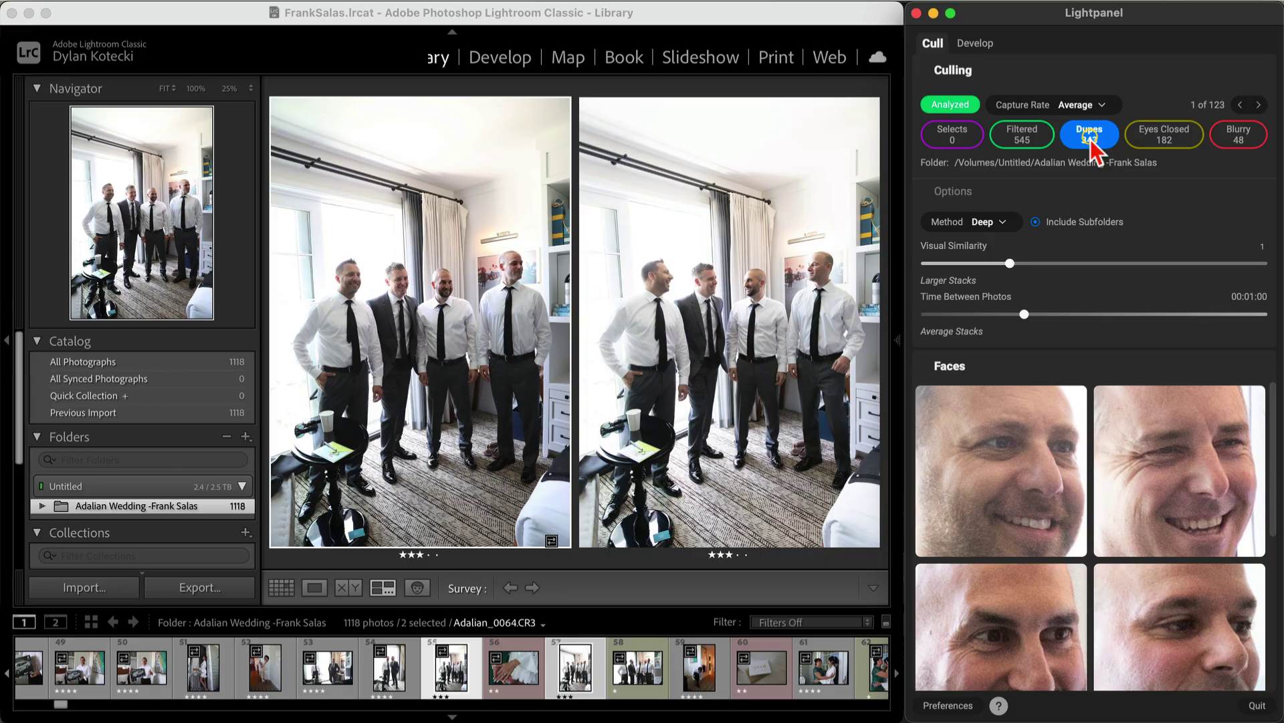
{"action": "left_click", "coordinate": [1255, 105]}
{"action": "left_click", "coordinate": [1255, 105]}
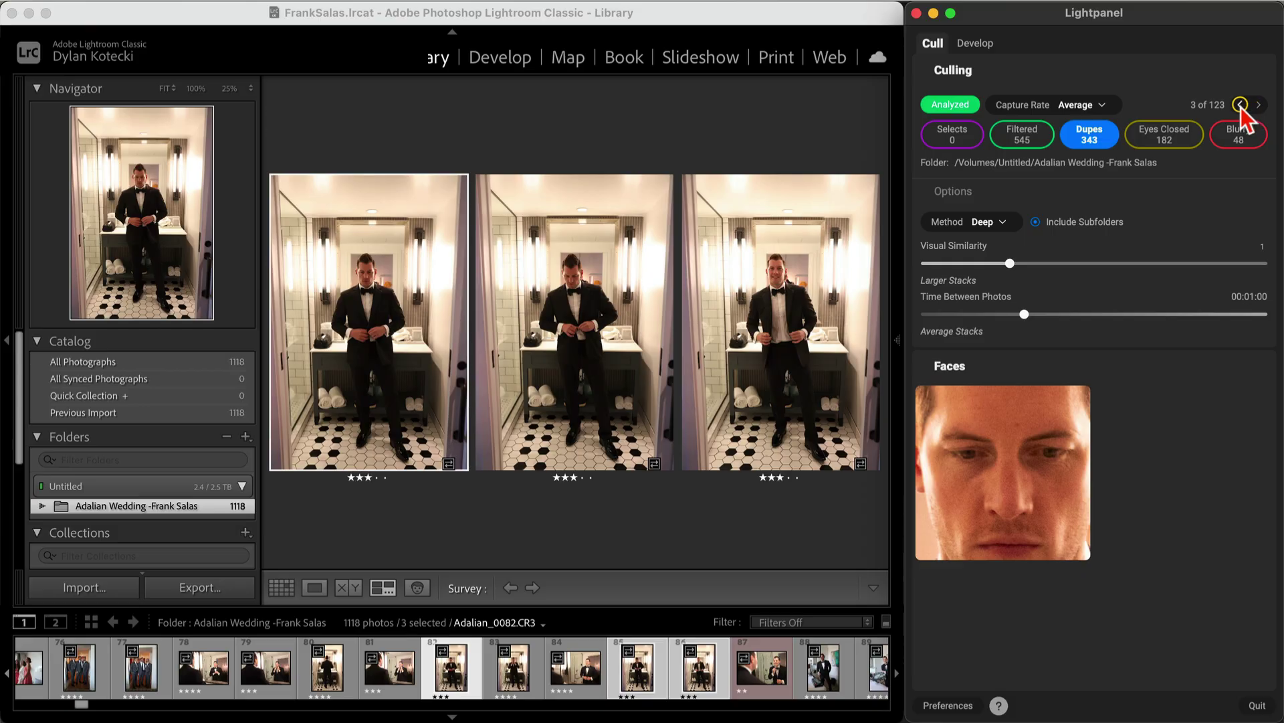
{"action": "left_click", "coordinate": [1241, 106]}
{"action": "left_click", "coordinate": [1241, 106]}
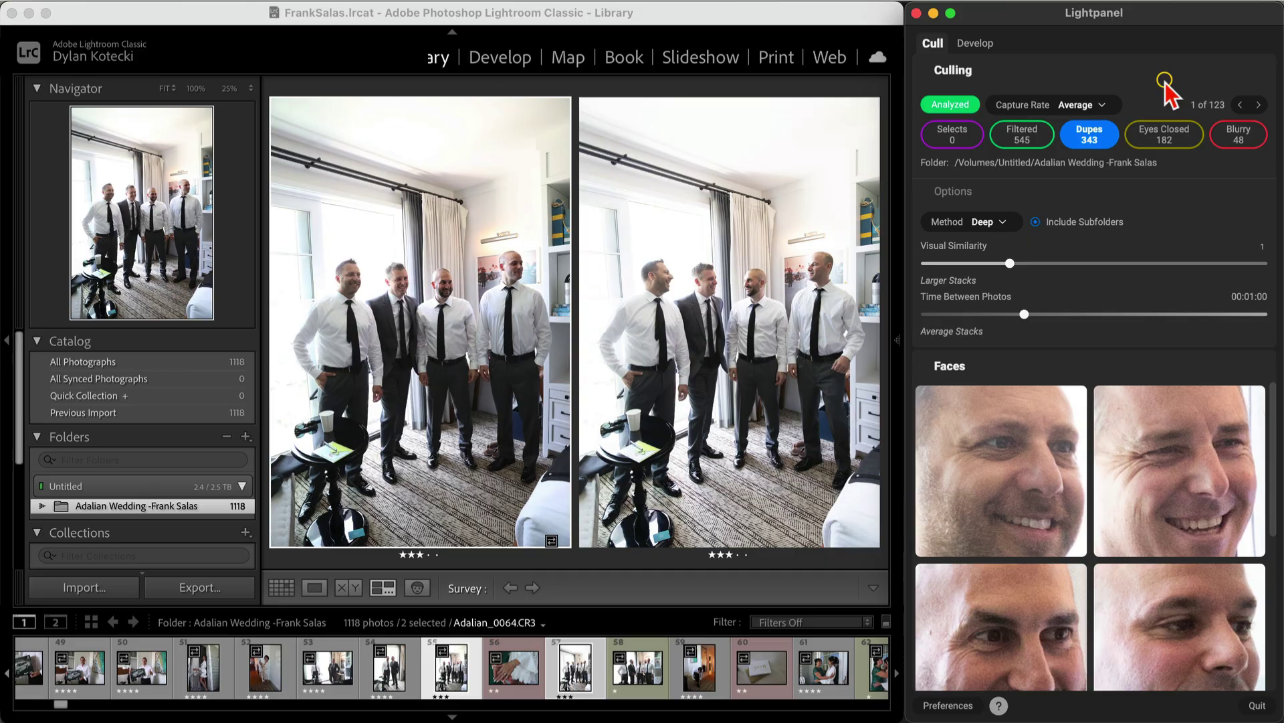
Page through the first few duplicate stacks once more and return to the first one.
{"action": "key", "text": "Right"}
{"action": "key", "text": "Right"}
{"action": "key", "text": "Right"}
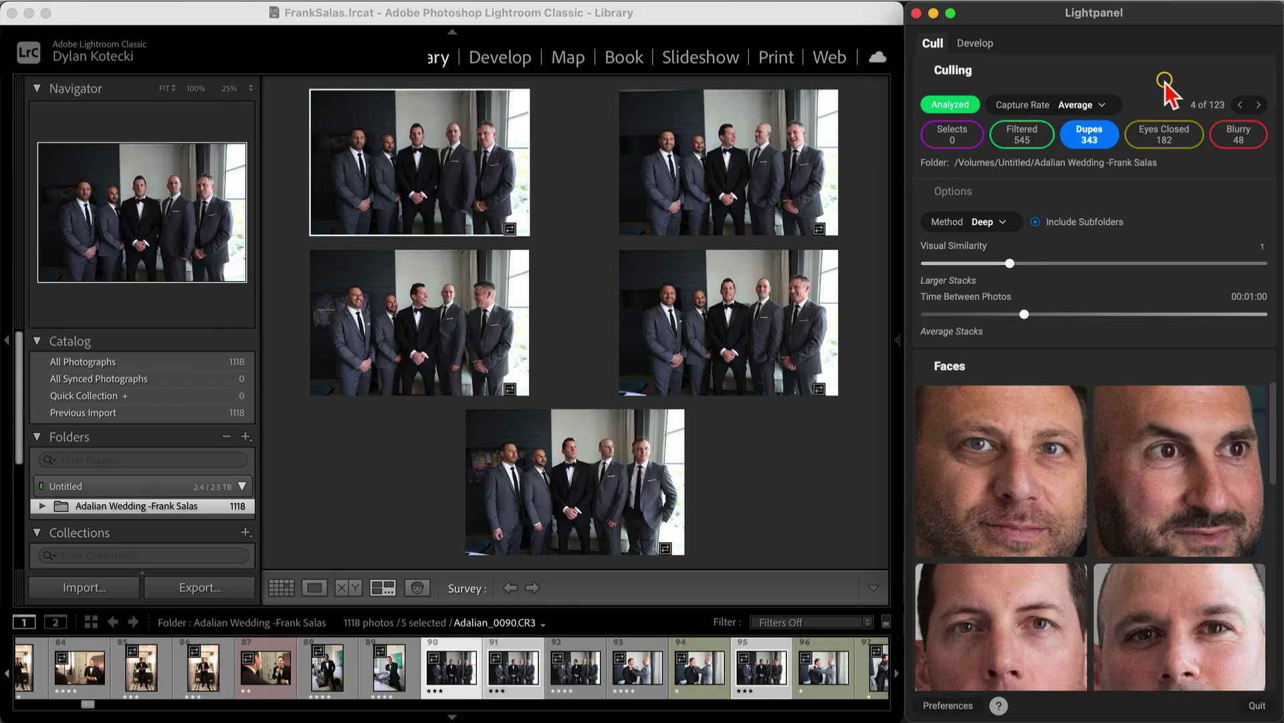
{"action": "key", "text": "Right"}
{"action": "key", "text": "Left"}
{"action": "key", "text": "Left"}
{"action": "key", "text": "Left"}
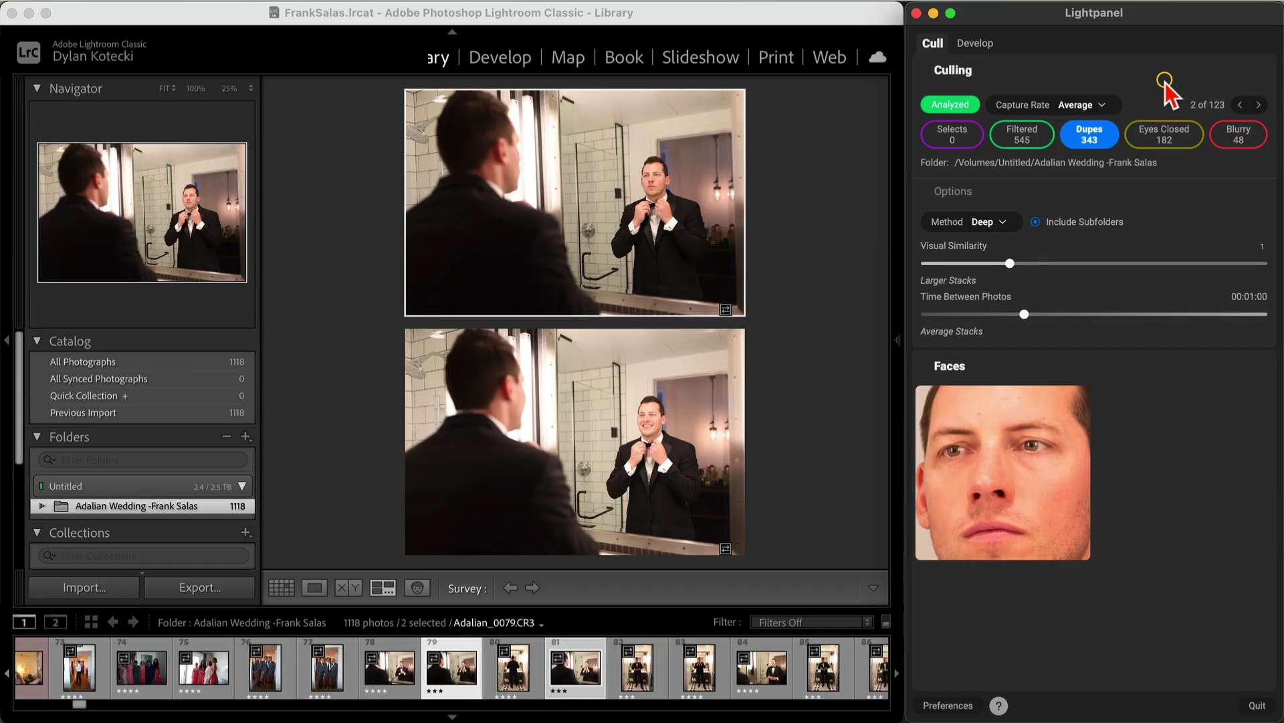
{"action": "key", "text": "Left"}
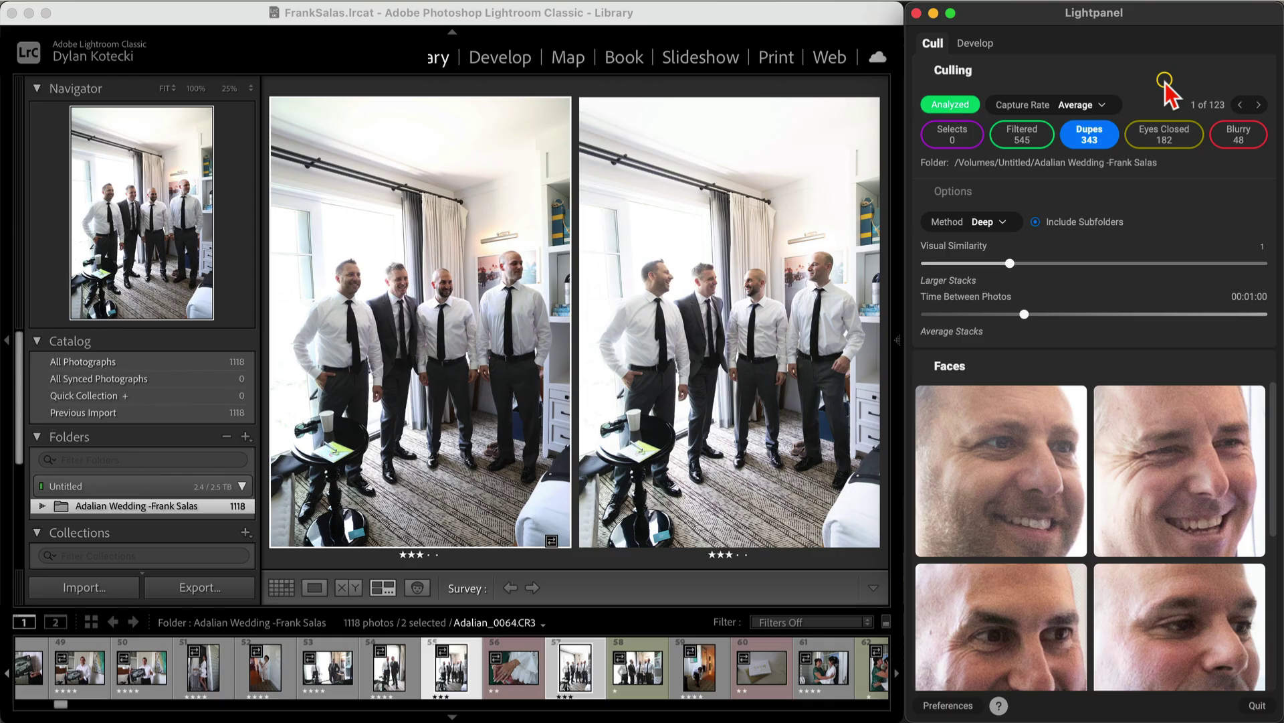
Go to the fourth duplicate stack and compare the magnified faces across its five group photos.
{"action": "key", "text": "Right"}
{"action": "key", "text": "Right"}
{"action": "key", "text": "Right"}
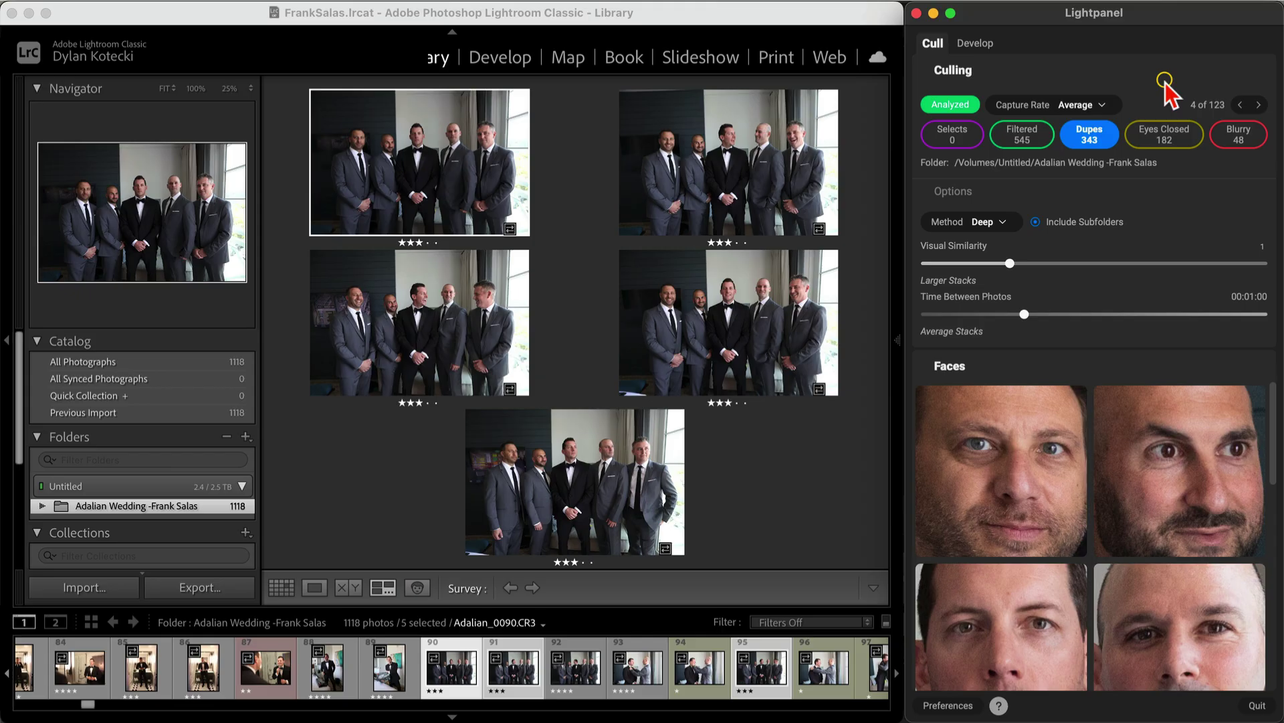
{"action": "key", "text": "Right"}
{"action": "key", "text": "Right"}
{"action": "key", "text": "Right"}
{"action": "key", "text": "Right"}
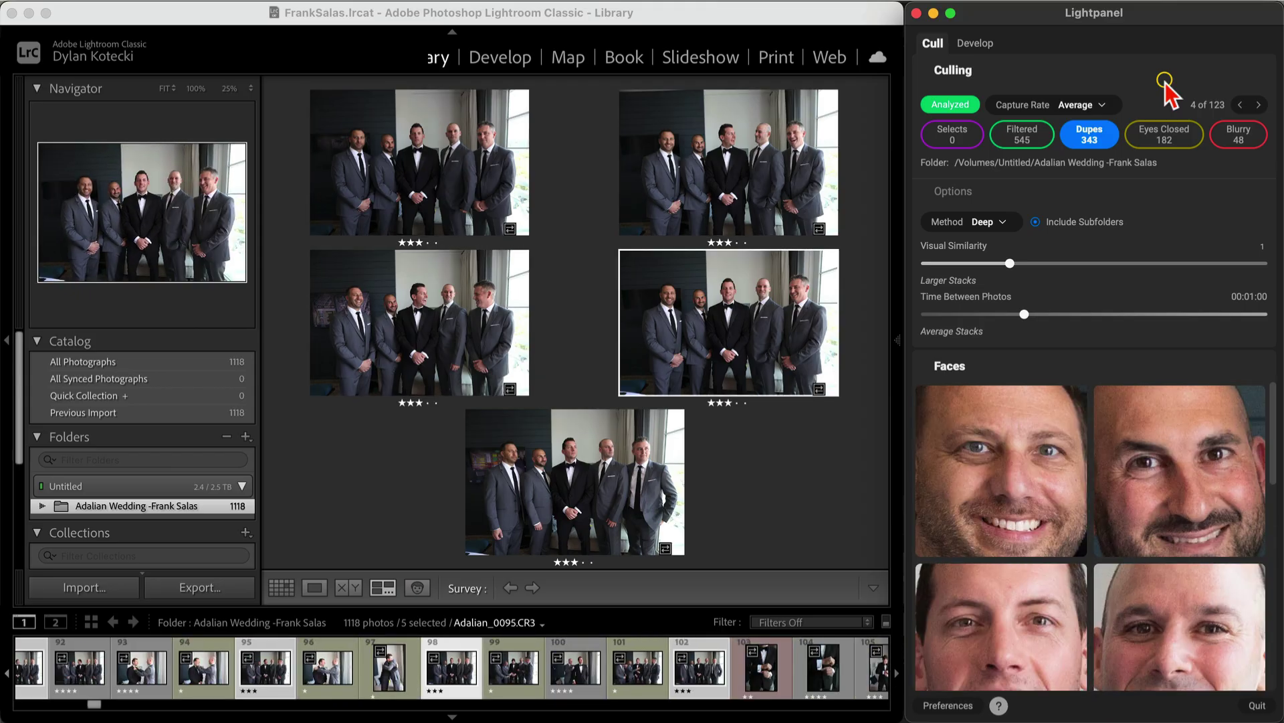
{"action": "key", "text": "Left"}
{"action": "key", "text": "Left"}
{"action": "key", "text": "Left"}
{"action": "key", "text": "Left"}
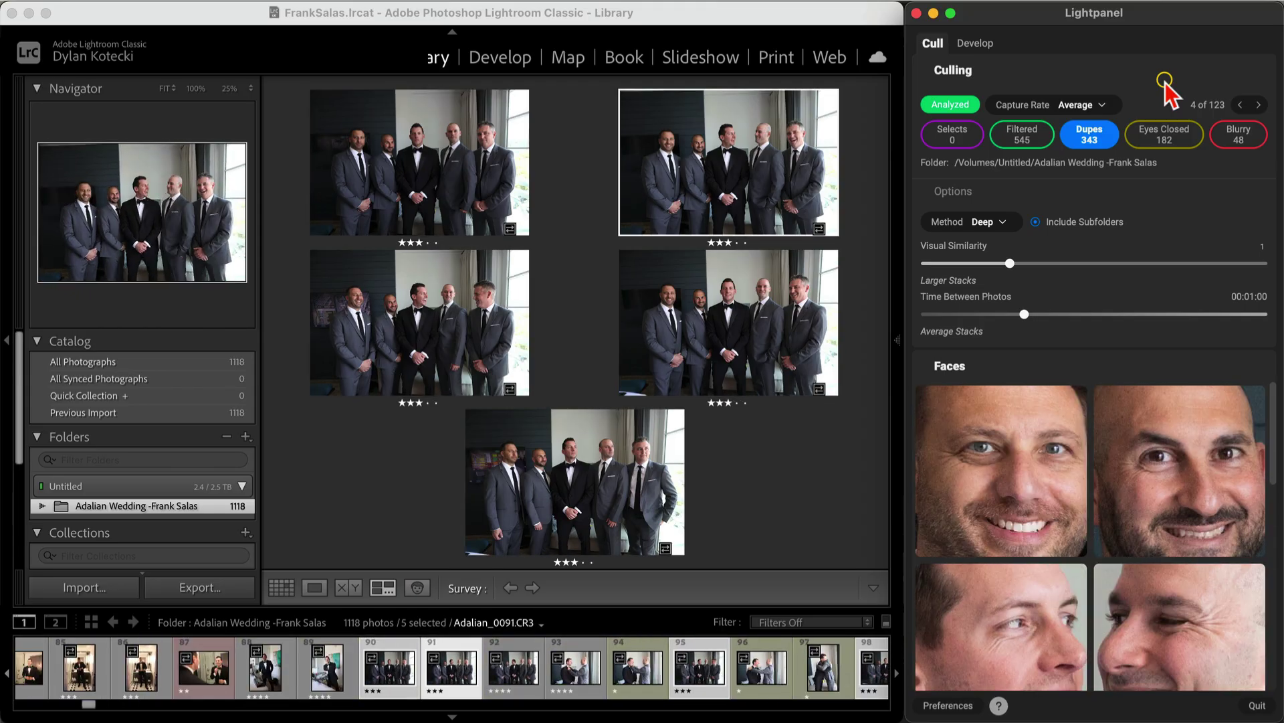
{"action": "key", "text": "Right"}
{"action": "key", "text": "Right"}
{"action": "key", "text": "Right"}
{"action": "key", "text": "Right"}
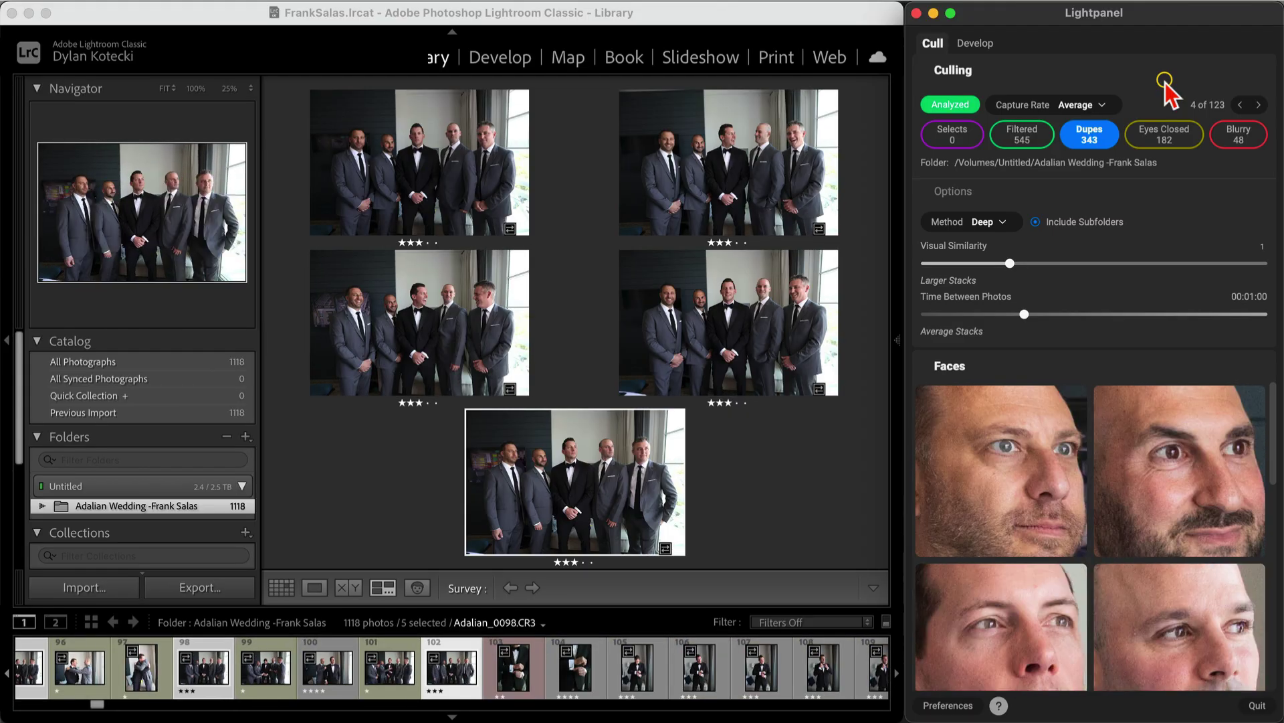
{"action": "key", "text": "Left"}
{"action": "key", "text": "Left"}
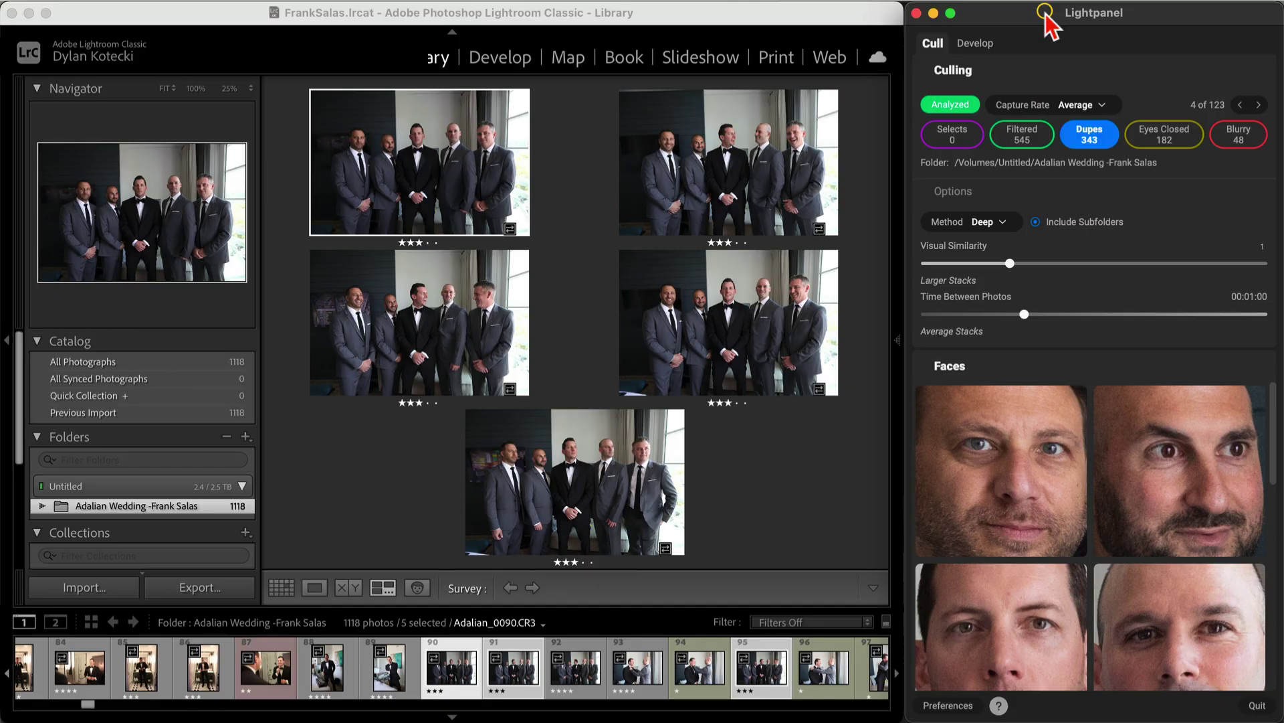
Return to the first duplicate stack and rate its second photo five stars as a select.
{"action": "key", "text": "Left"}
{"action": "key", "text": "Left"}
{"action": "key", "text": "Left"}
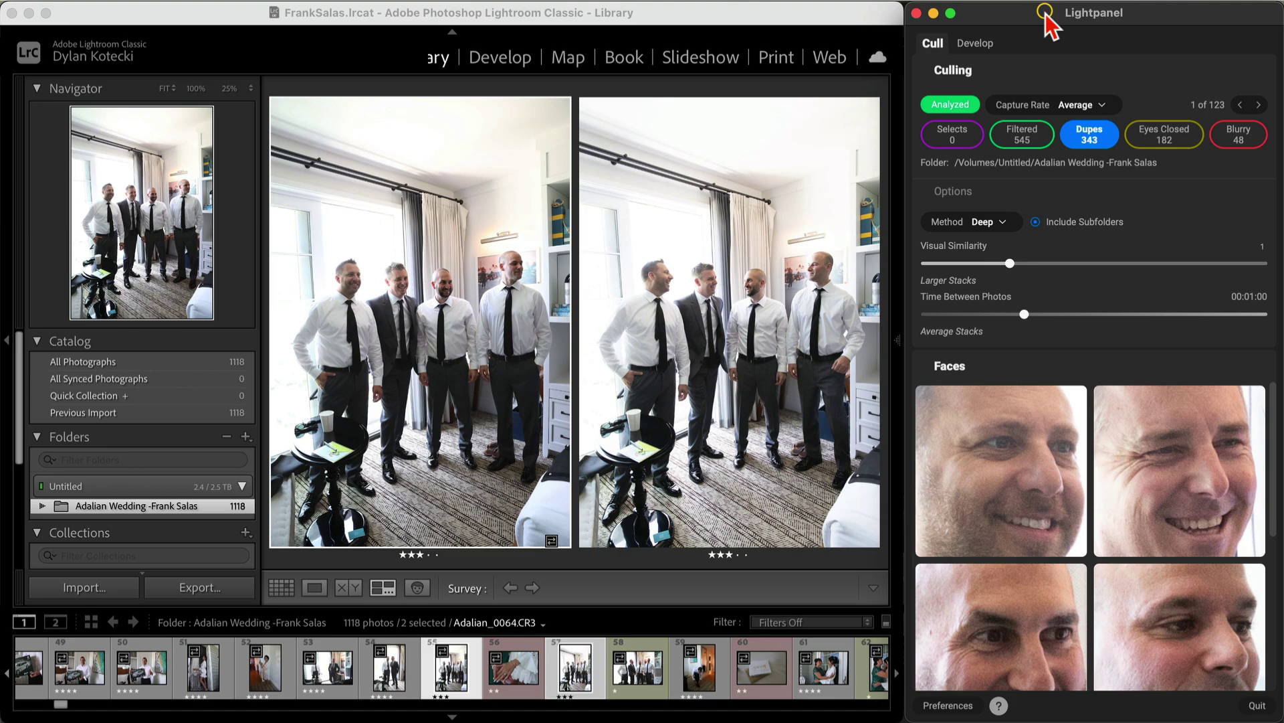
{"action": "key", "text": "Right"}
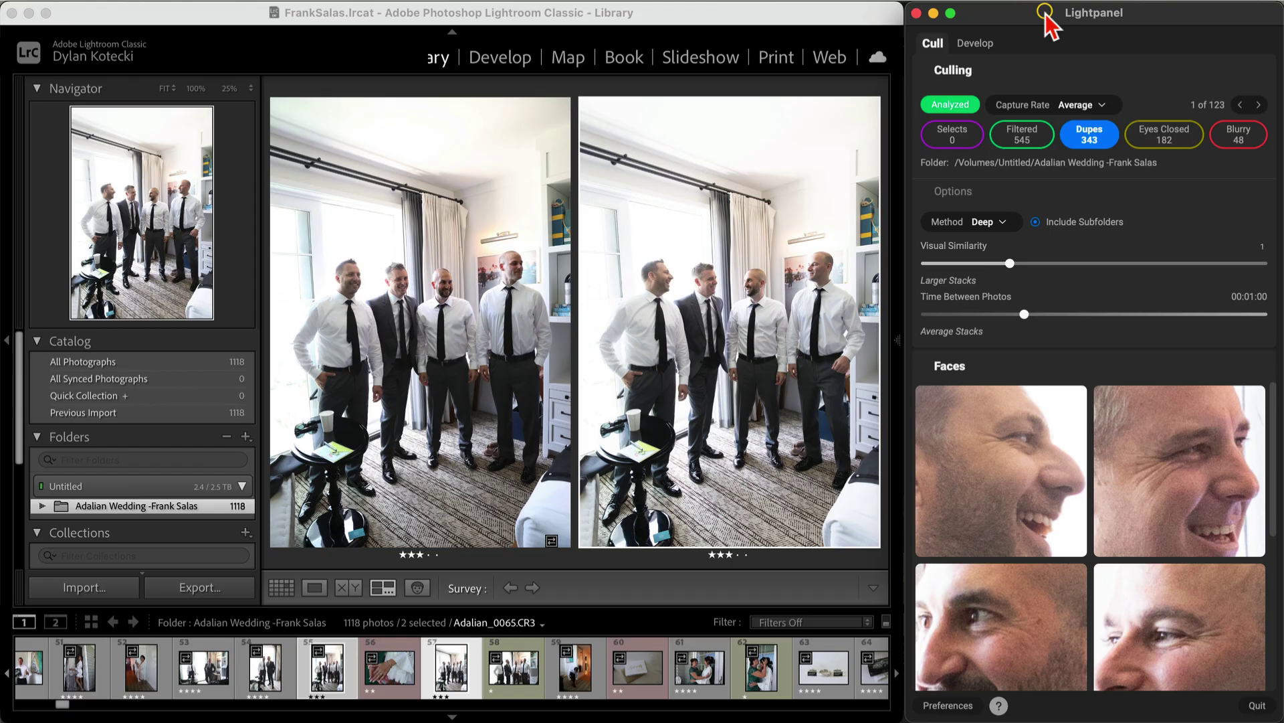
{"action": "key", "text": "5"}
Rate the second photo of the second duplicate stack, with the groom smiling in the mirror, five stars.
{"action": "key", "text": "Right"}
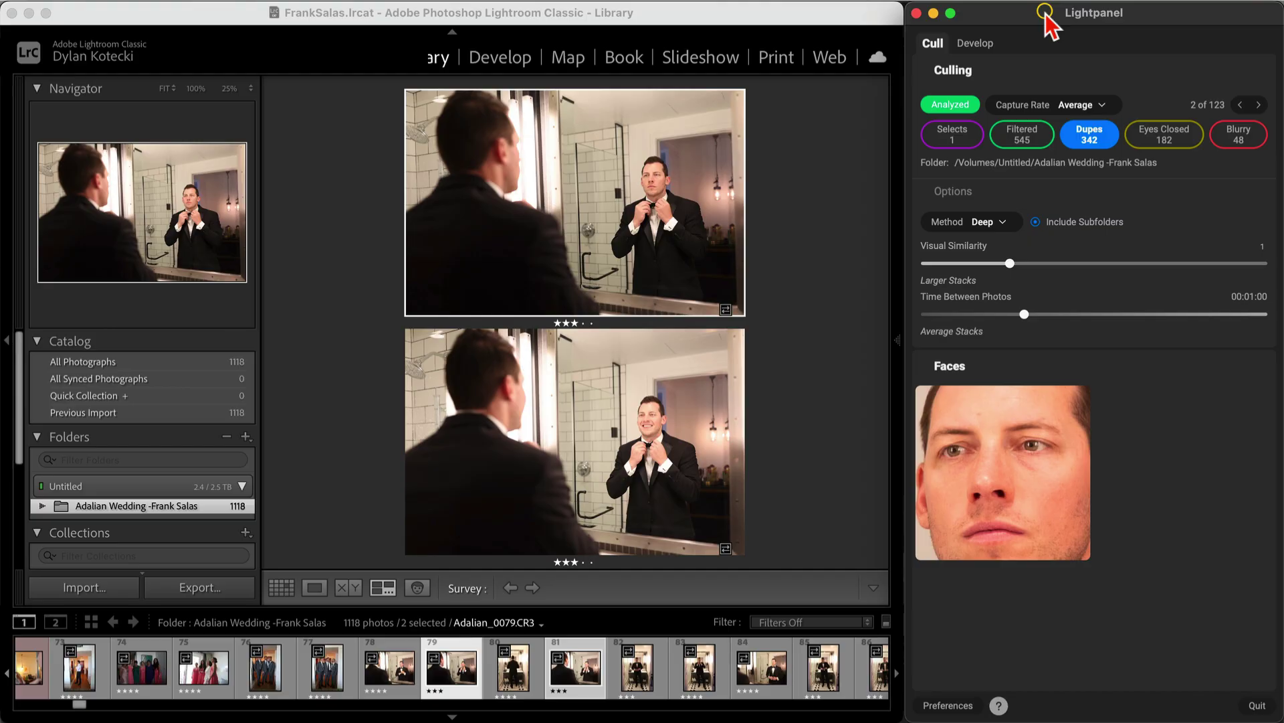
{"action": "key", "text": "Down"}
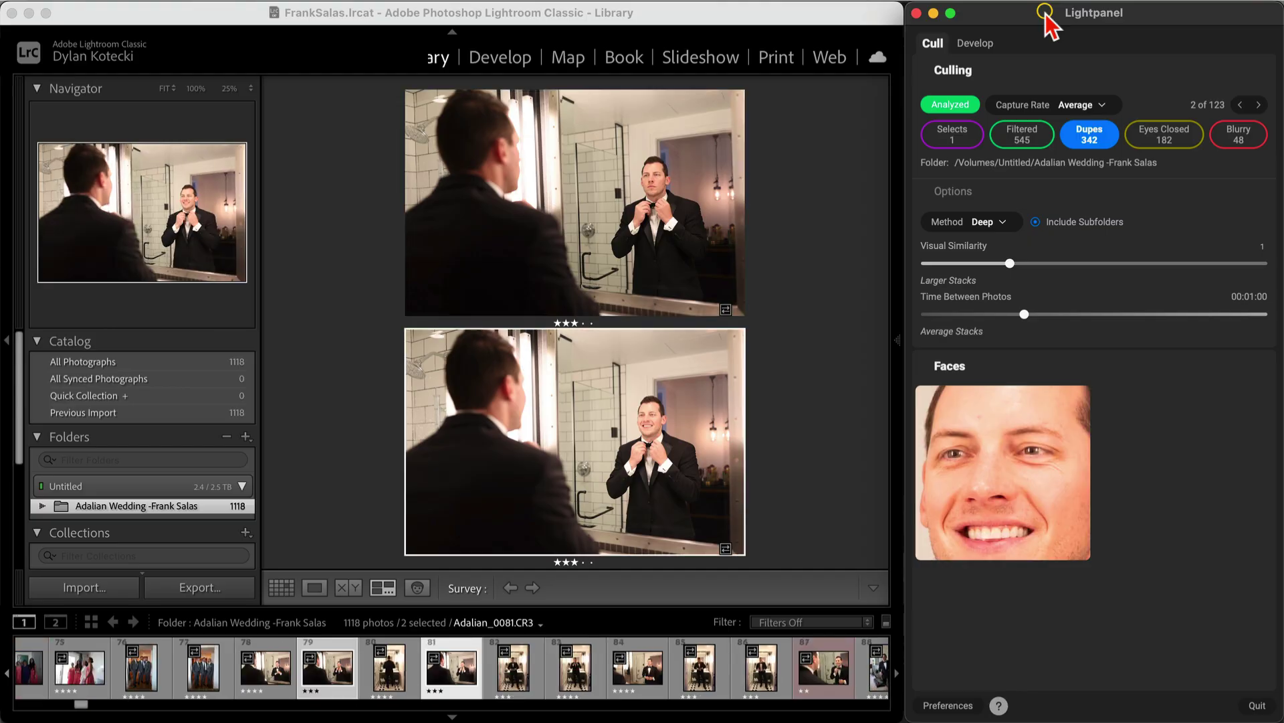
{"action": "key", "text": "5"}
Rate the third bathroom portrait and one other photo in the third duplicate stack five stars.
{"action": "key", "text": "Right"}
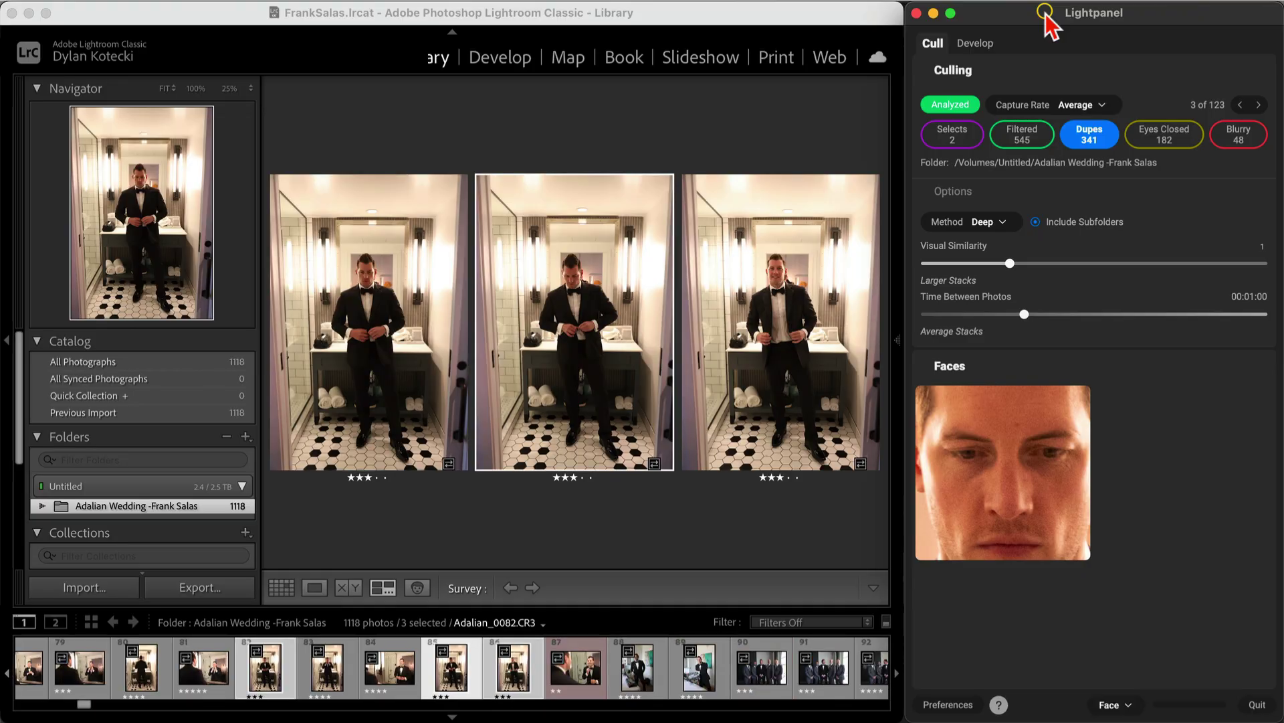
{"action": "key", "text": "5"}
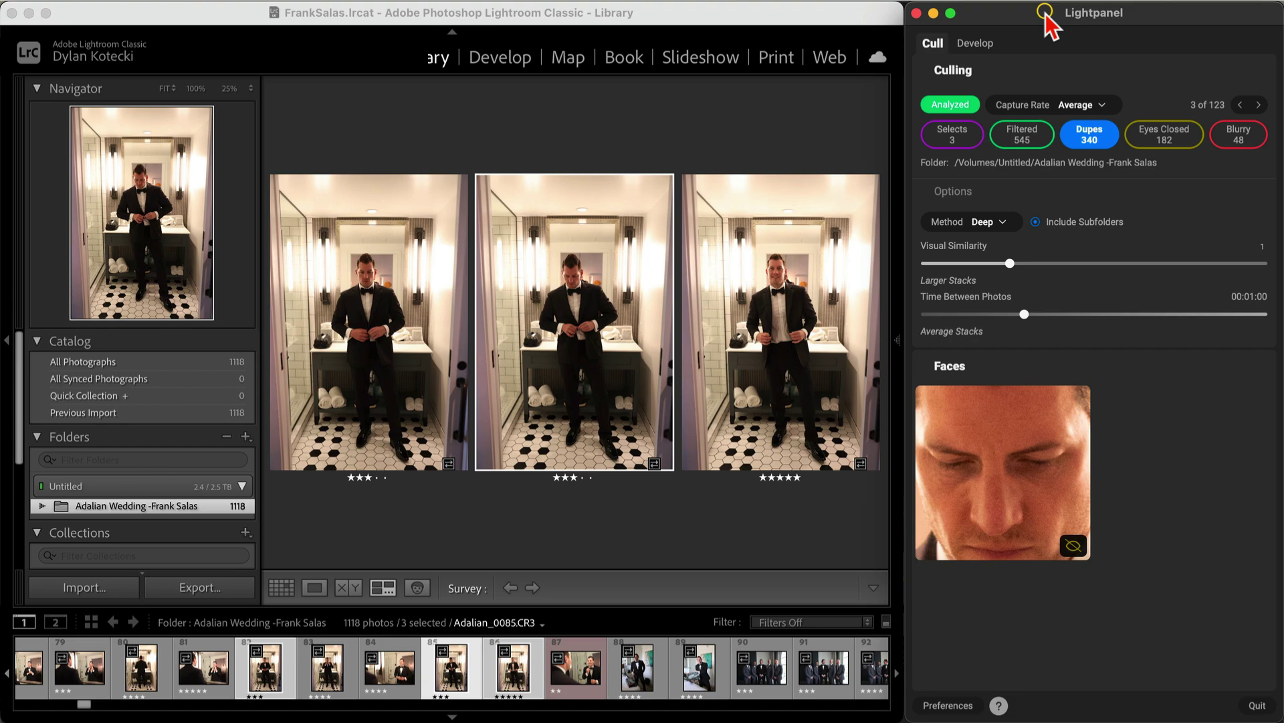
{"action": "key", "text": "5"}
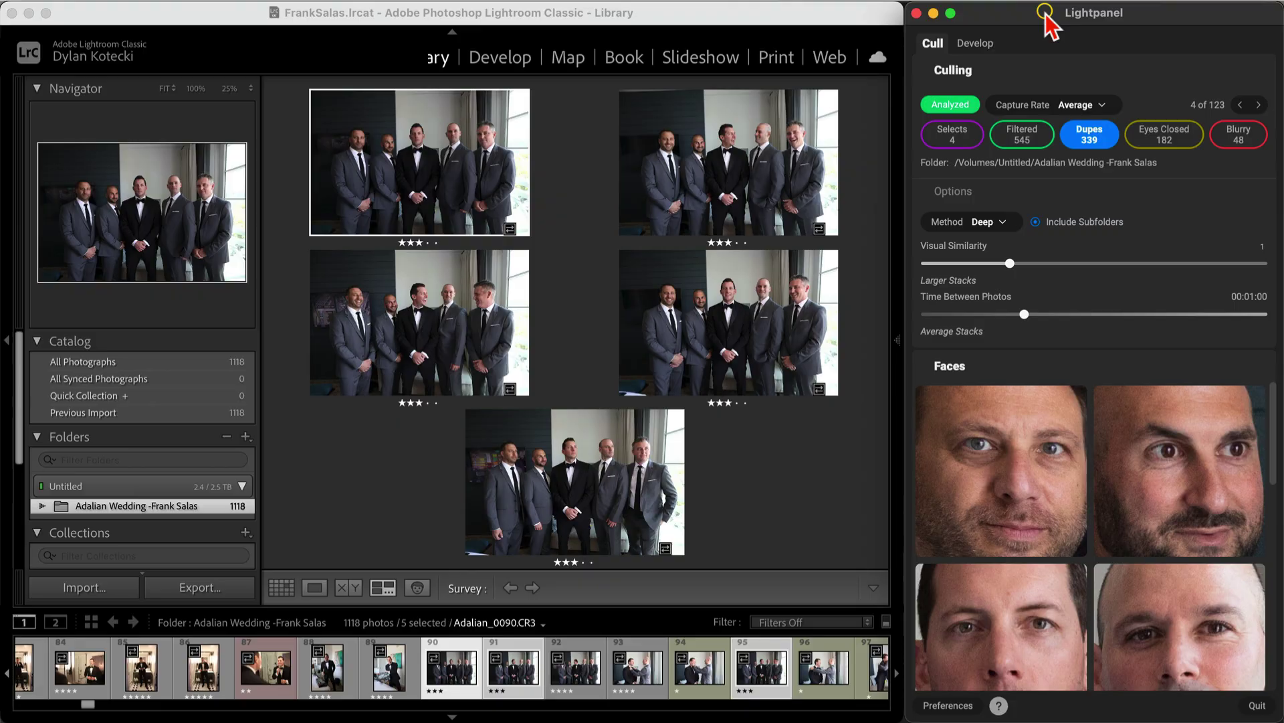
Rate the first, third and fifth group photos of the fourth duplicate stack five stars and advance to the fifth stack.
{"action": "key", "text": "5"}
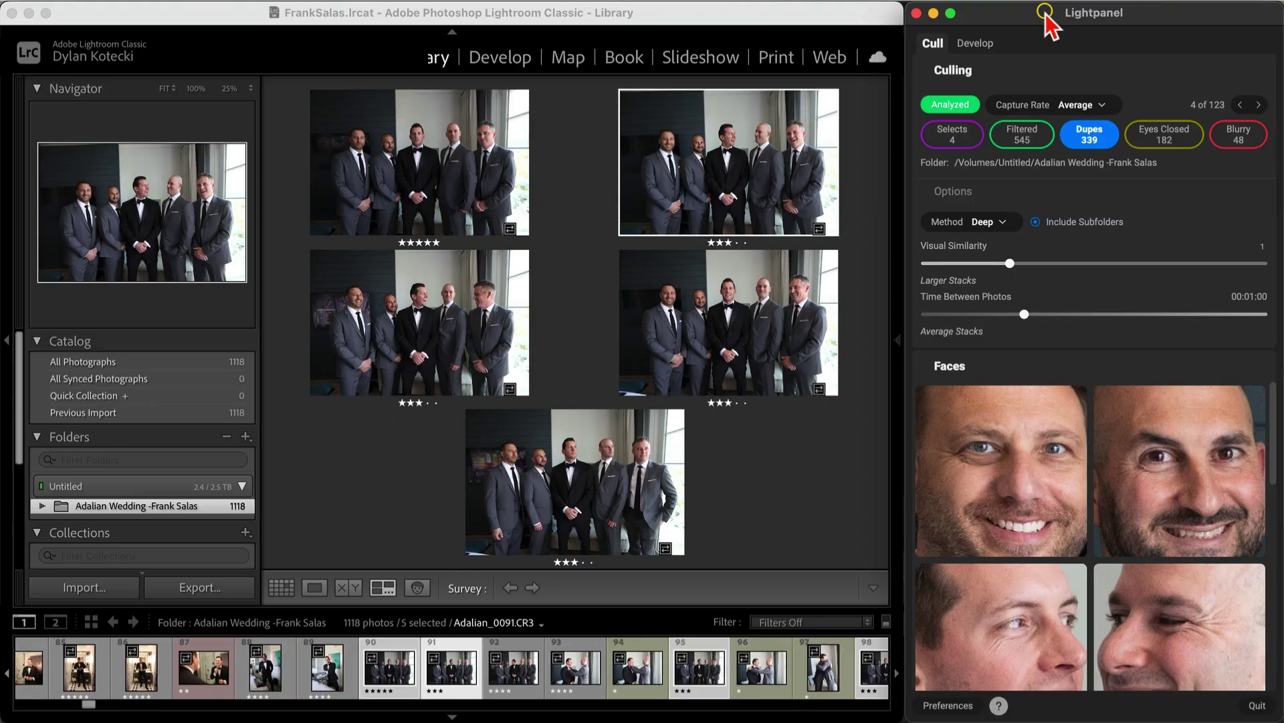
{"action": "key", "text": "5"}
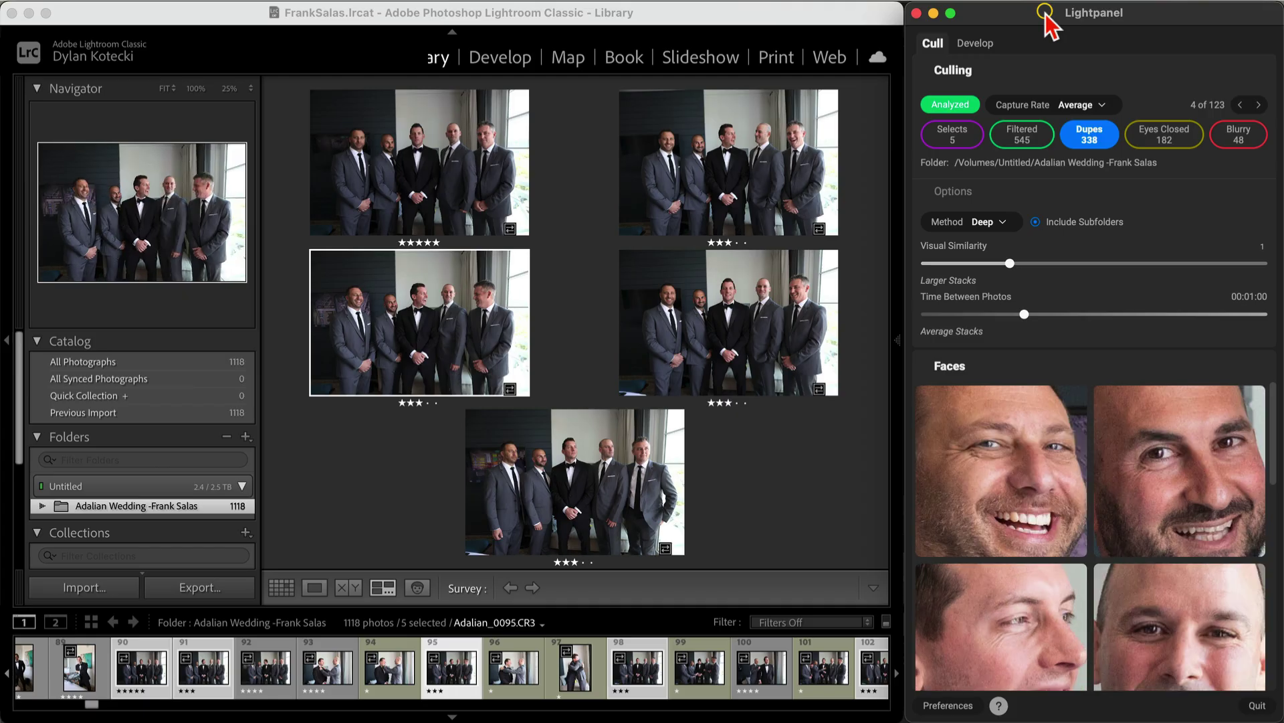
{"action": "key", "text": "5"}
{"action": "key", "text": "Right"}
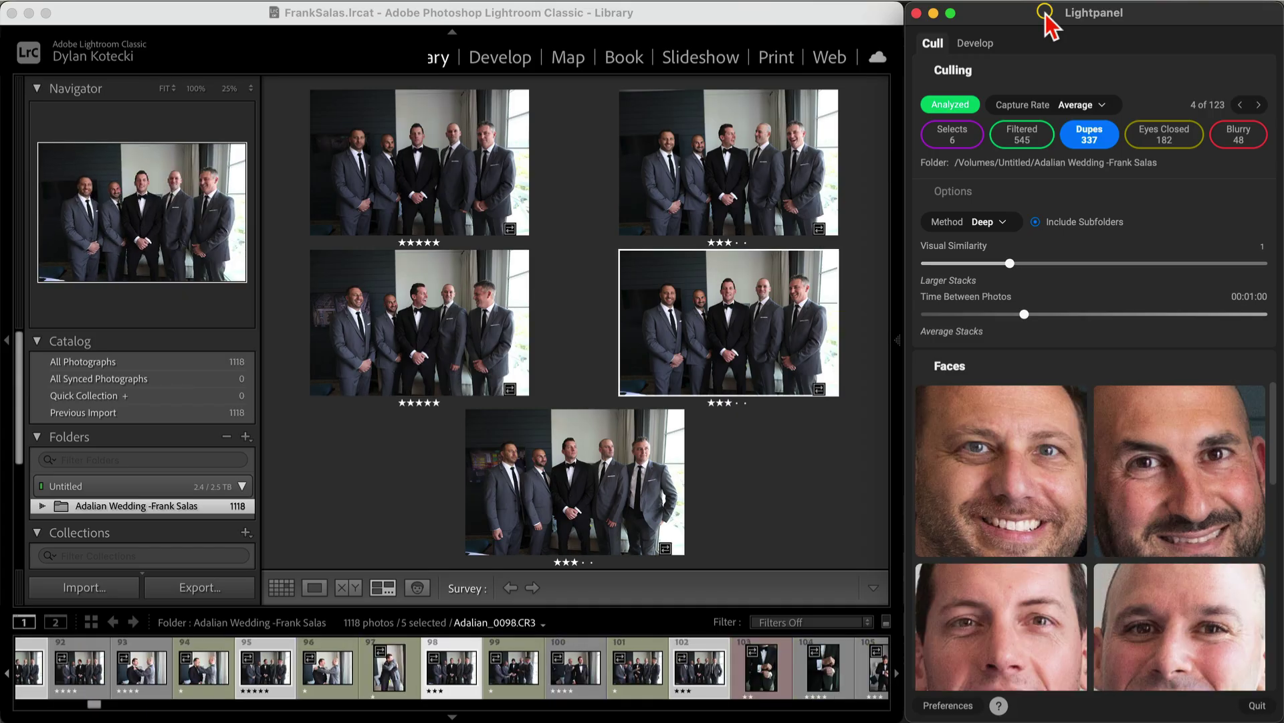
{"action": "key", "text": "Right"}
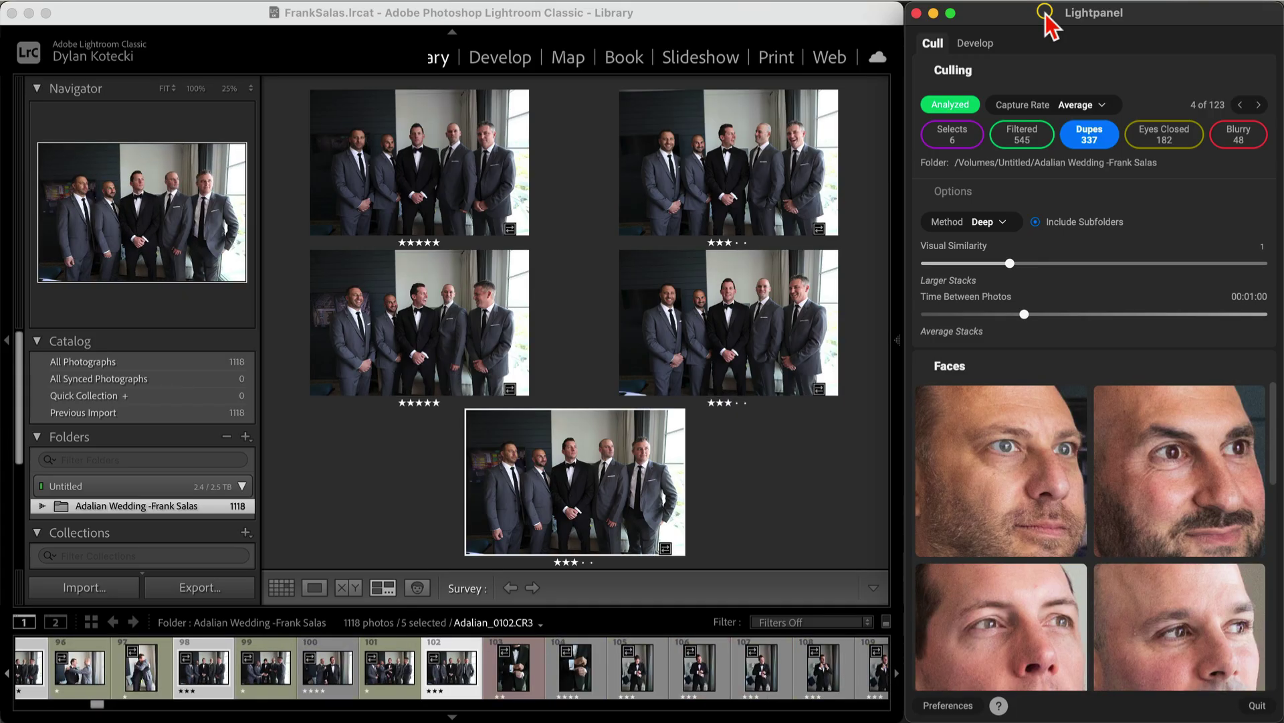
{"action": "key", "text": "5"}
{"action": "key", "text": "Right"}
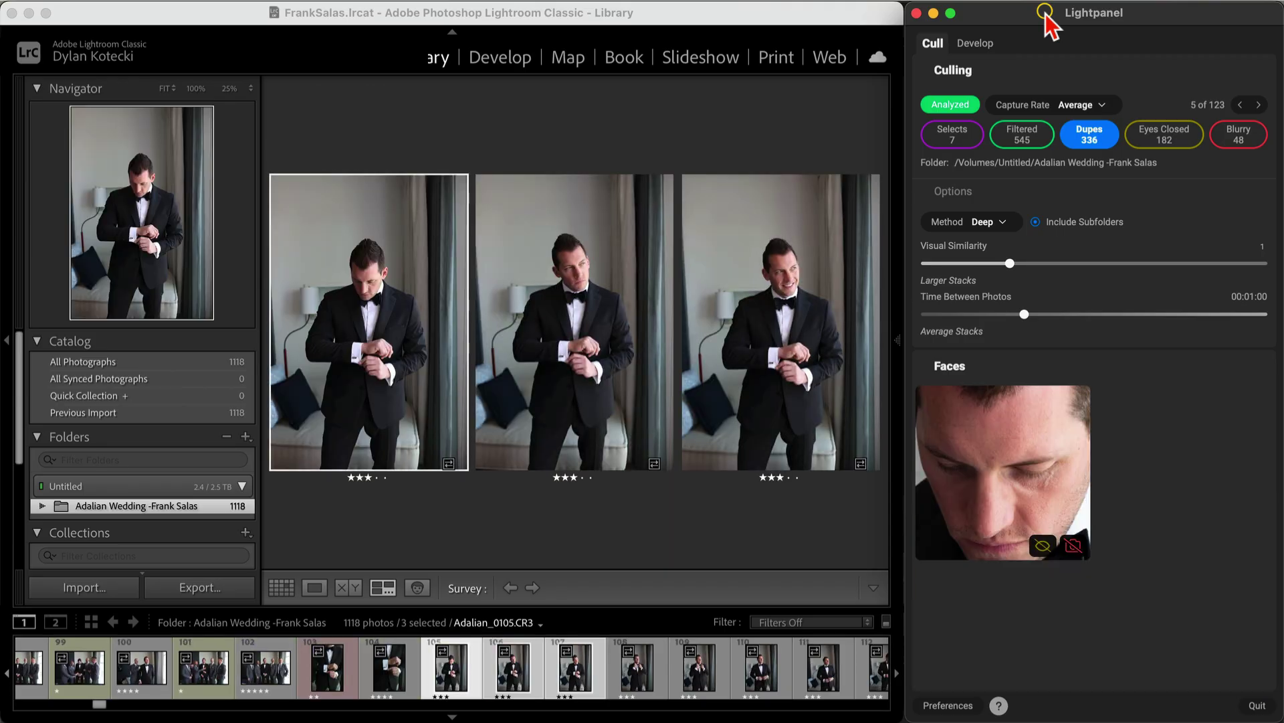
Rate the third photo of the fifth duplicate stack and the second photo of the sixth stack five stars.
{"action": "key", "text": "Right"}
{"action": "key", "text": "Right"}
{"action": "key", "text": "5"}
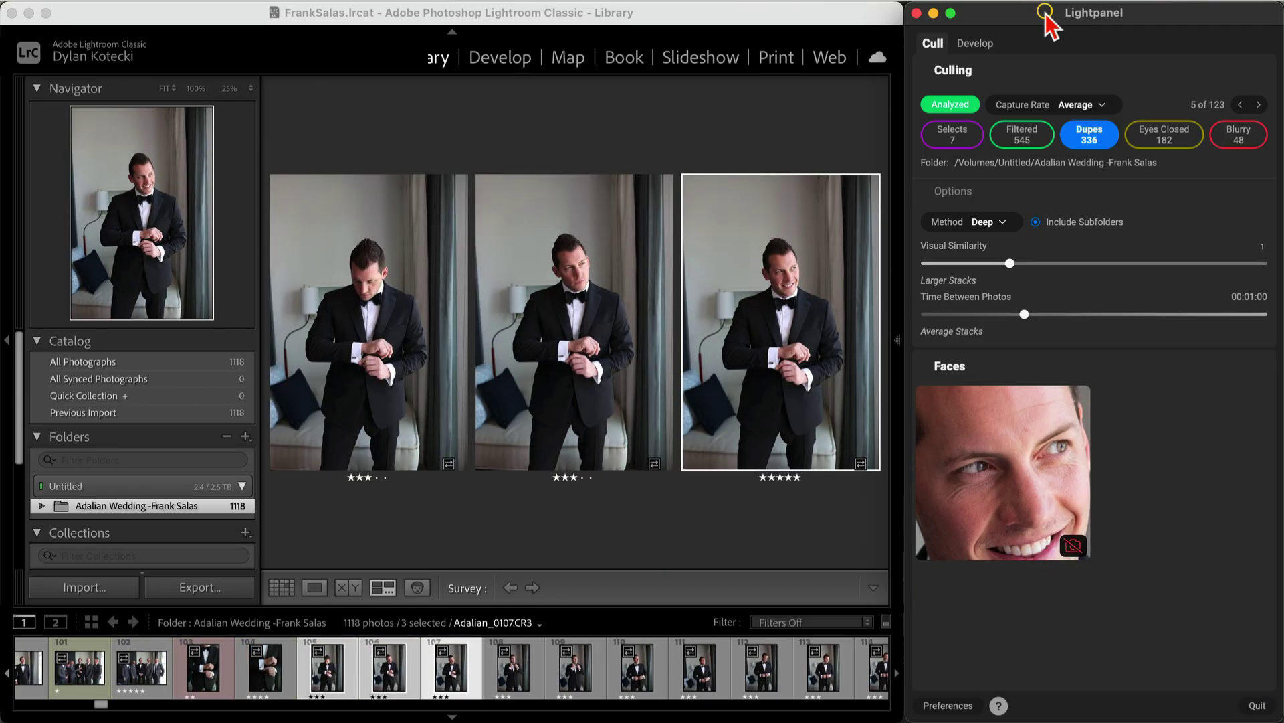
{"action": "key", "text": "Right"}
{"action": "key", "text": "Right"}
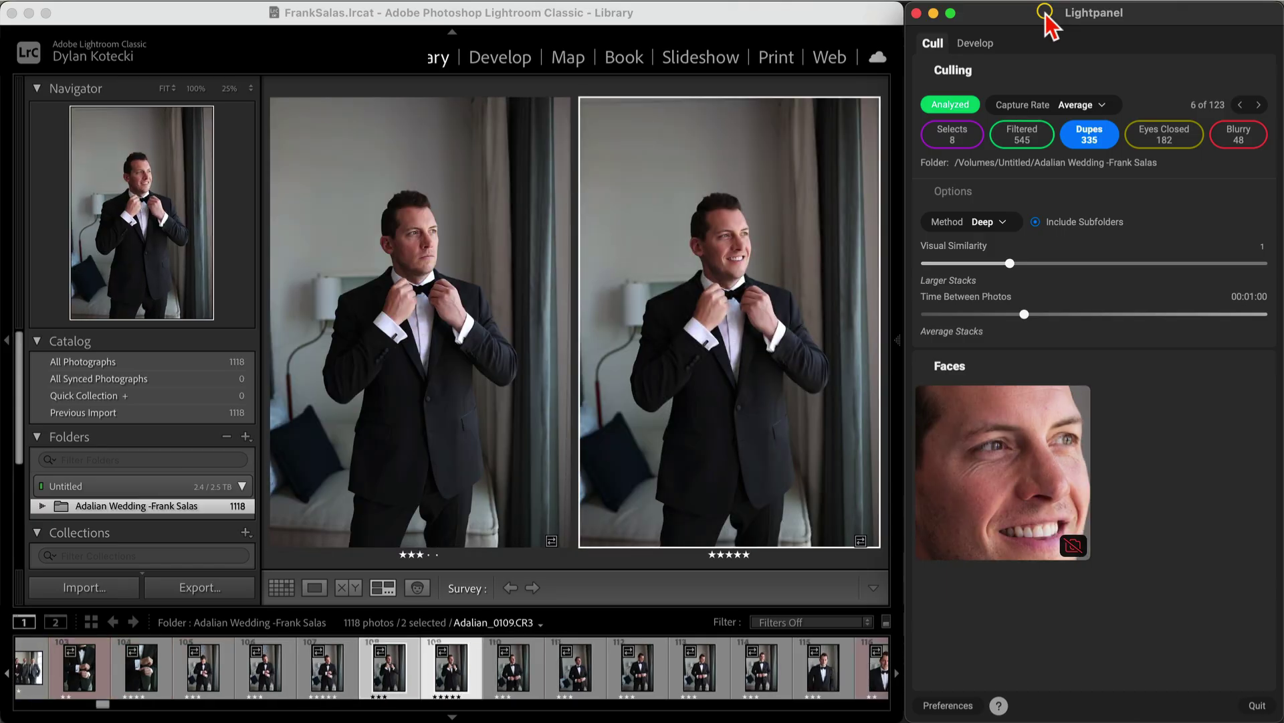
{"action": "key", "text": "Right"}
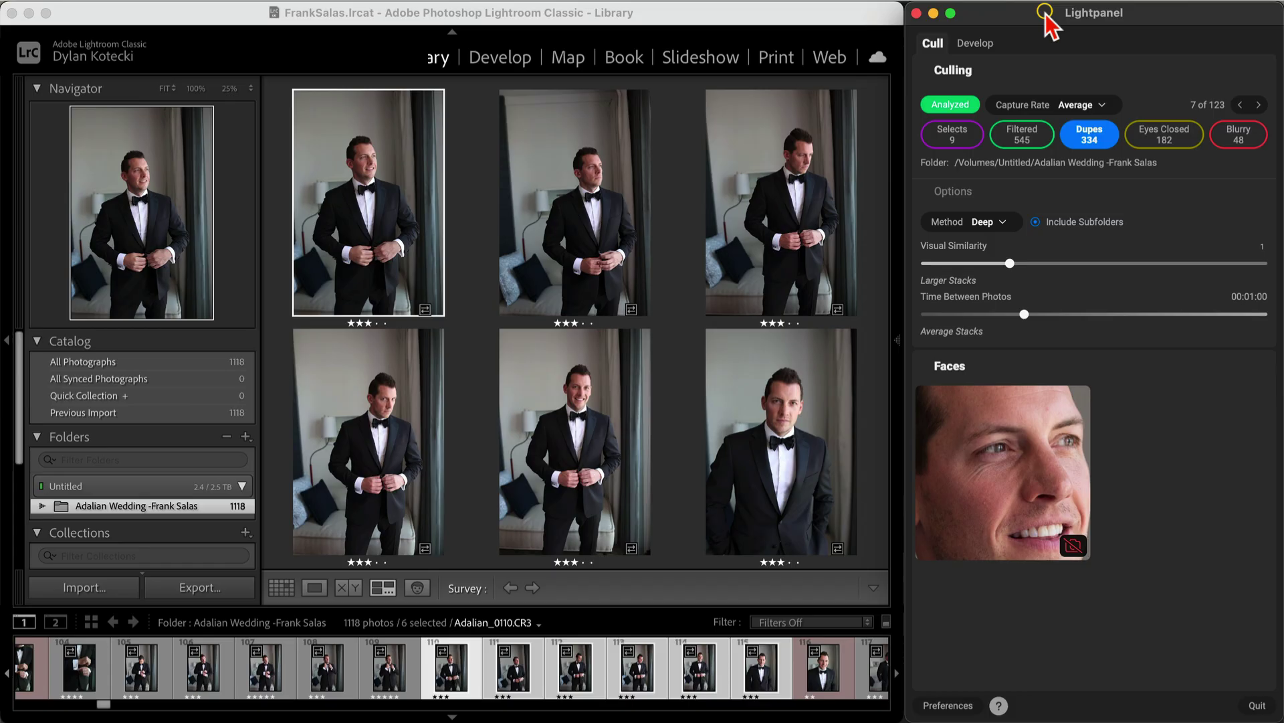
Rate the first, fifth and sixth groom portraits of the seventh duplicate stack five stars.
{"action": "key", "text": "5"}
{"action": "key", "text": "Right"}
{"action": "key", "text": "Right"}
{"action": "key", "text": "Right"}
{"action": "key", "text": "Right"}
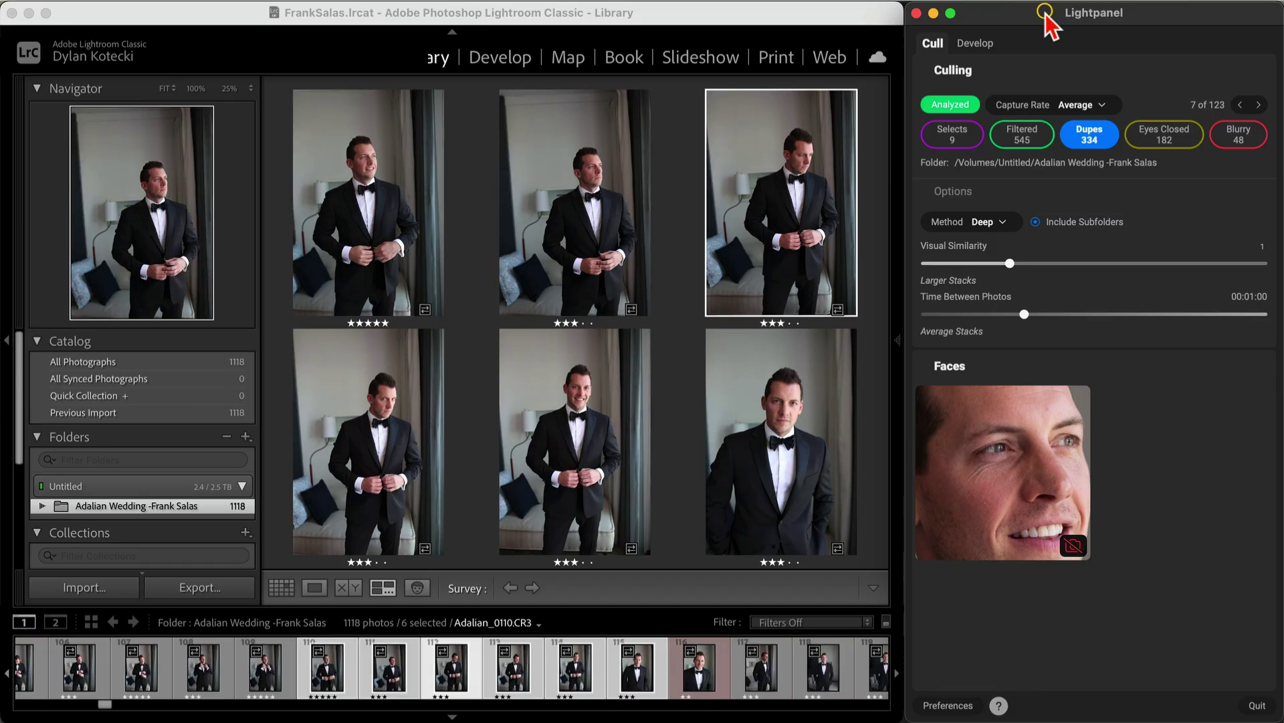
{"action": "key", "text": "5"}
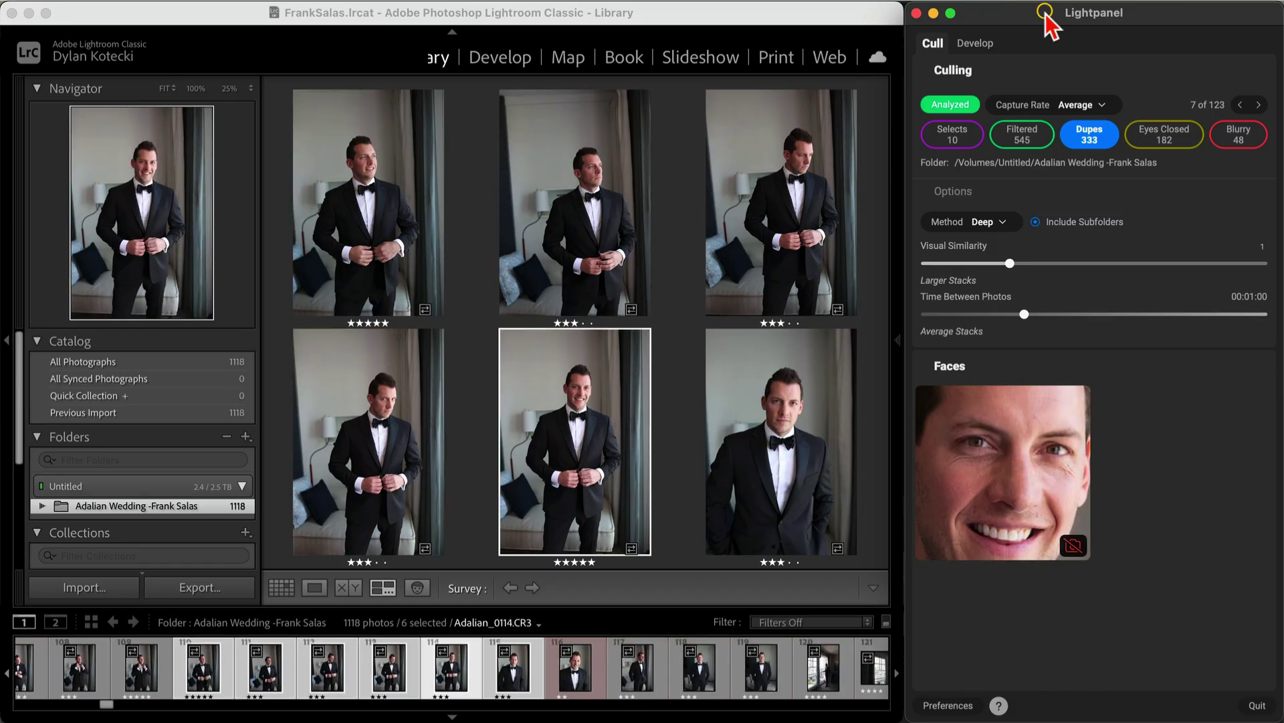
{"action": "key", "text": "Right"}
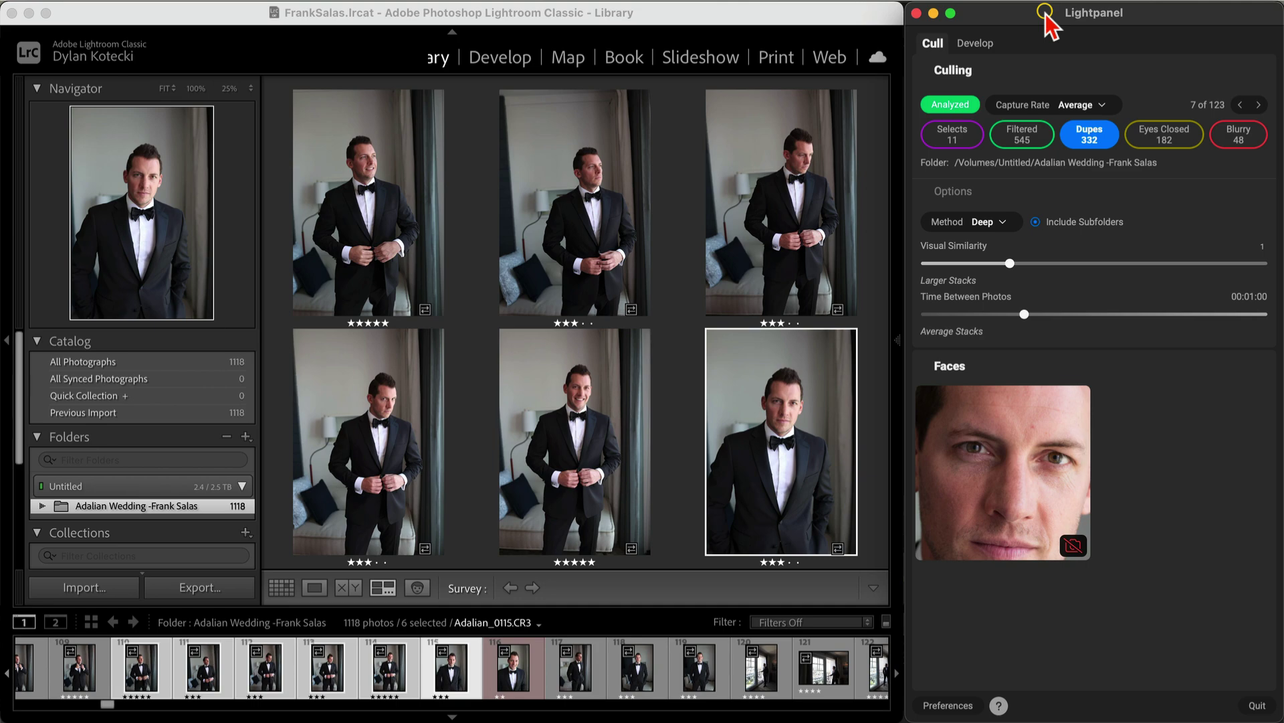
{"action": "key", "text": "5"}
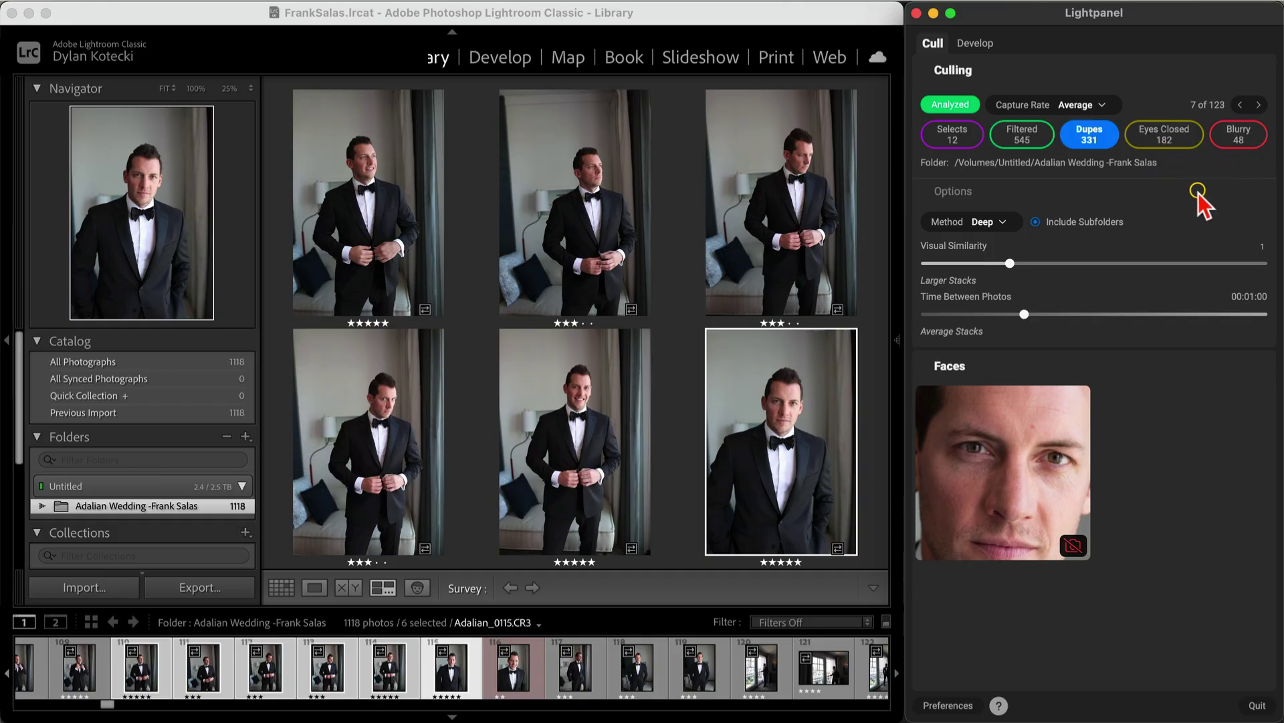
Review the photos flagged for closed eyes and rate the groom holding the LEGO box five stars.
{"action": "left_click", "coordinate": [1169, 138]}
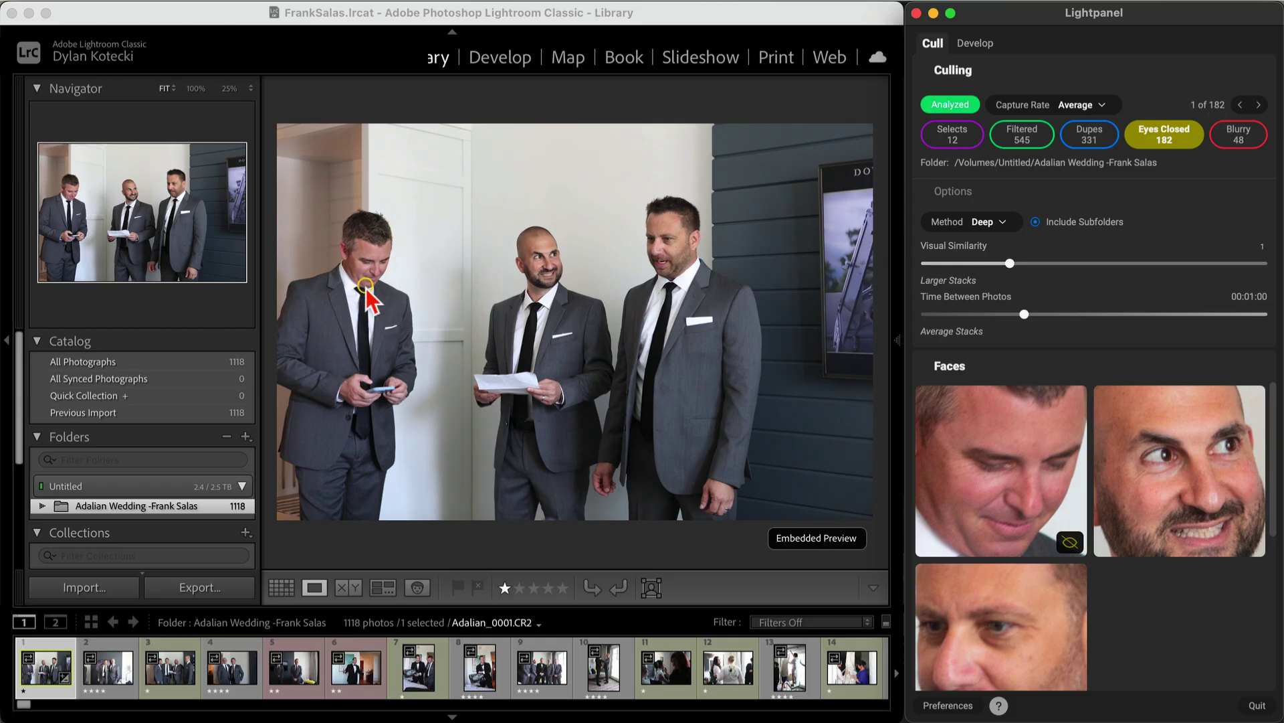
{"action": "left_click", "coordinate": [1073, 547]}
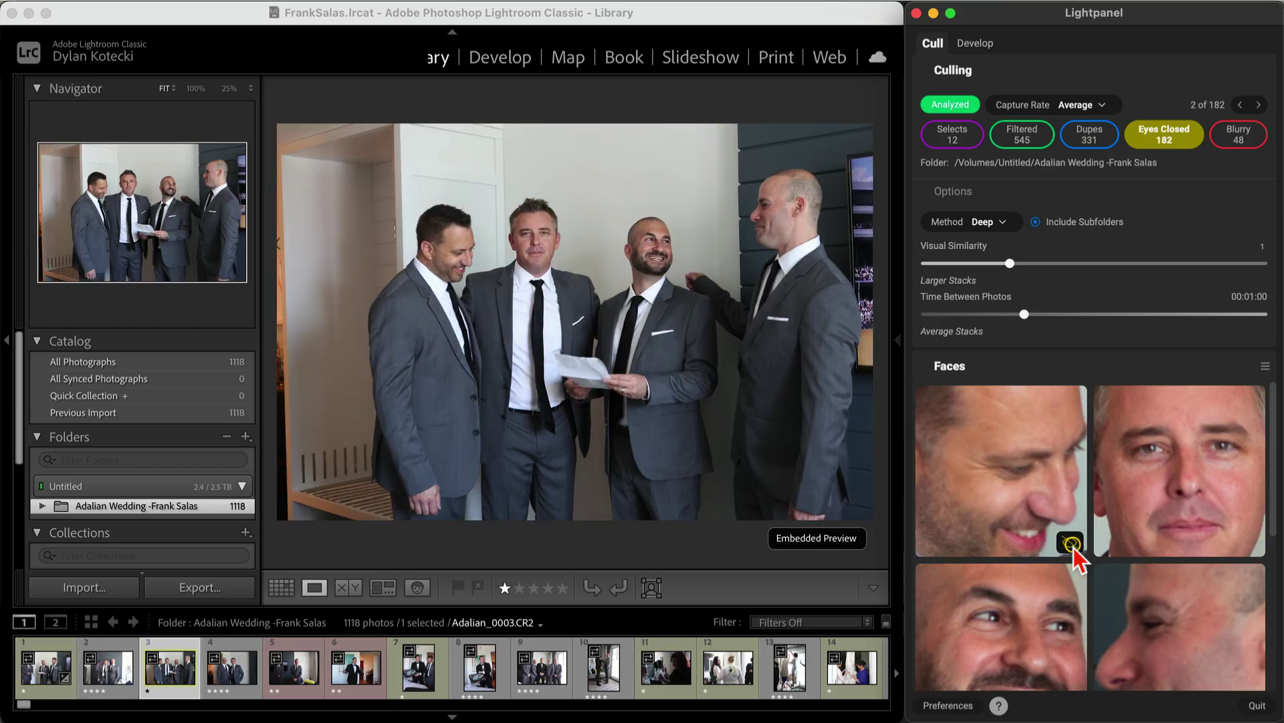
{"action": "left_click", "coordinate": [1072, 544]}
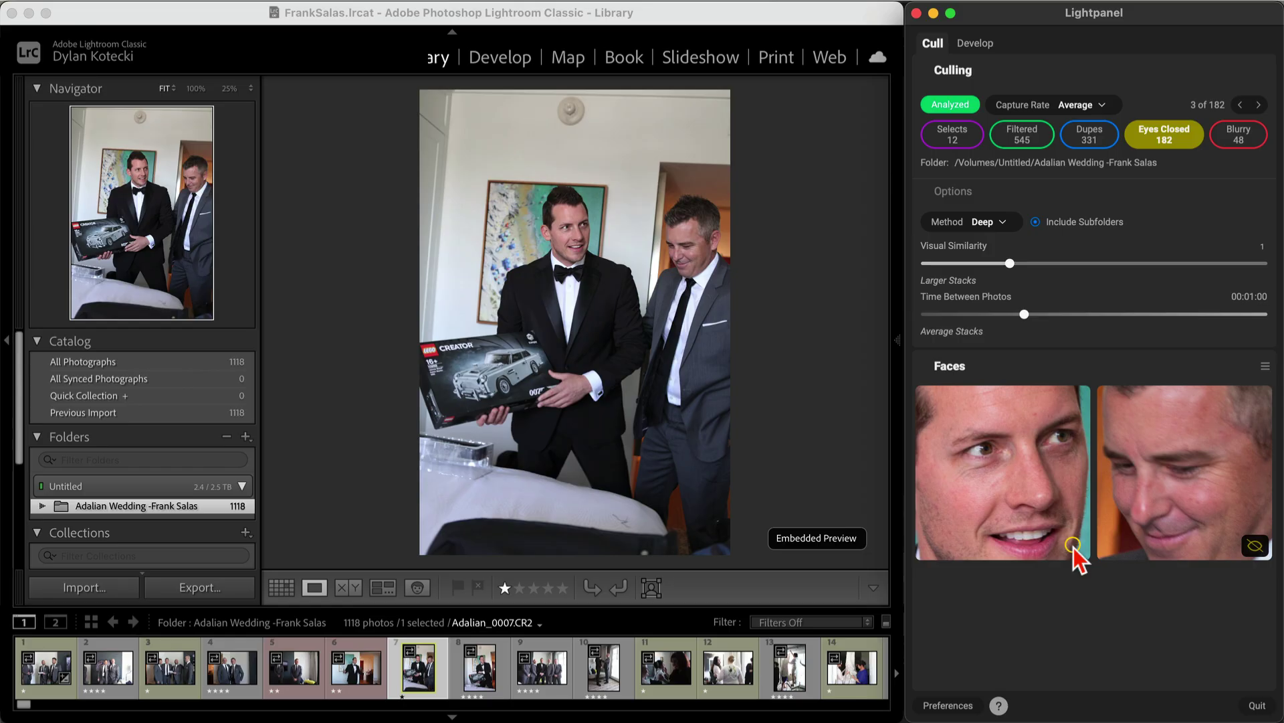
{"action": "key", "text": "5"}
{"action": "left_click", "coordinate": [1073, 548]}
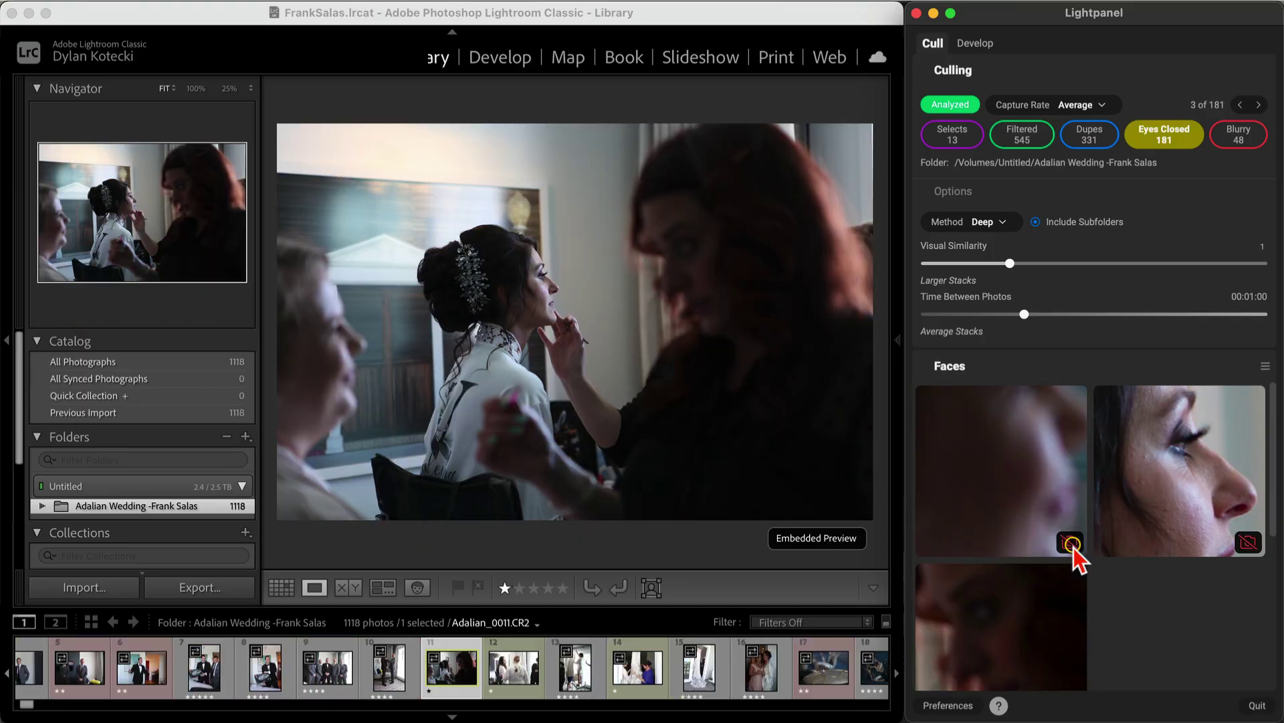
Rate the eyes-closed photos of the hanging wedding dress, the two groomsmen checking their cuffs and the champagne toast five stars.
{"action": "left_click", "coordinate": [1074, 548]}
{"action": "left_click", "coordinate": [1074, 547]}
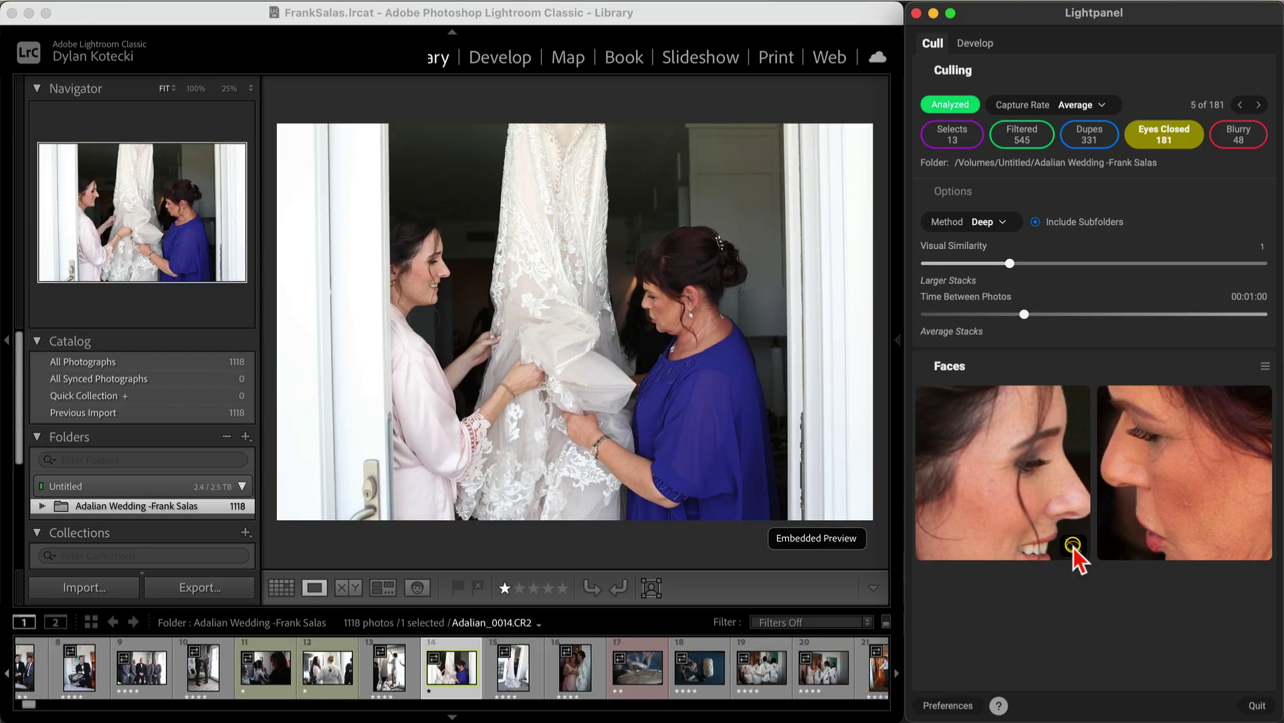
{"action": "key", "text": "5"}
{"action": "left_click", "coordinate": [1074, 547]}
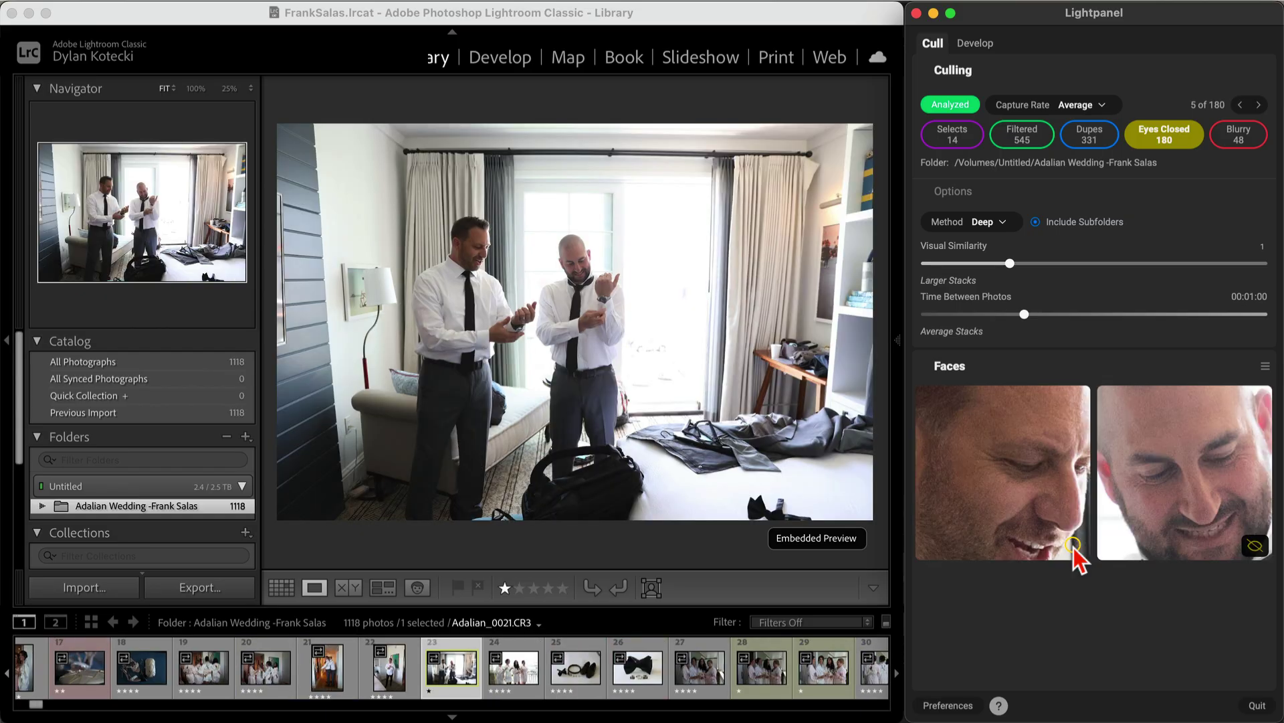
{"action": "key", "text": "5"}
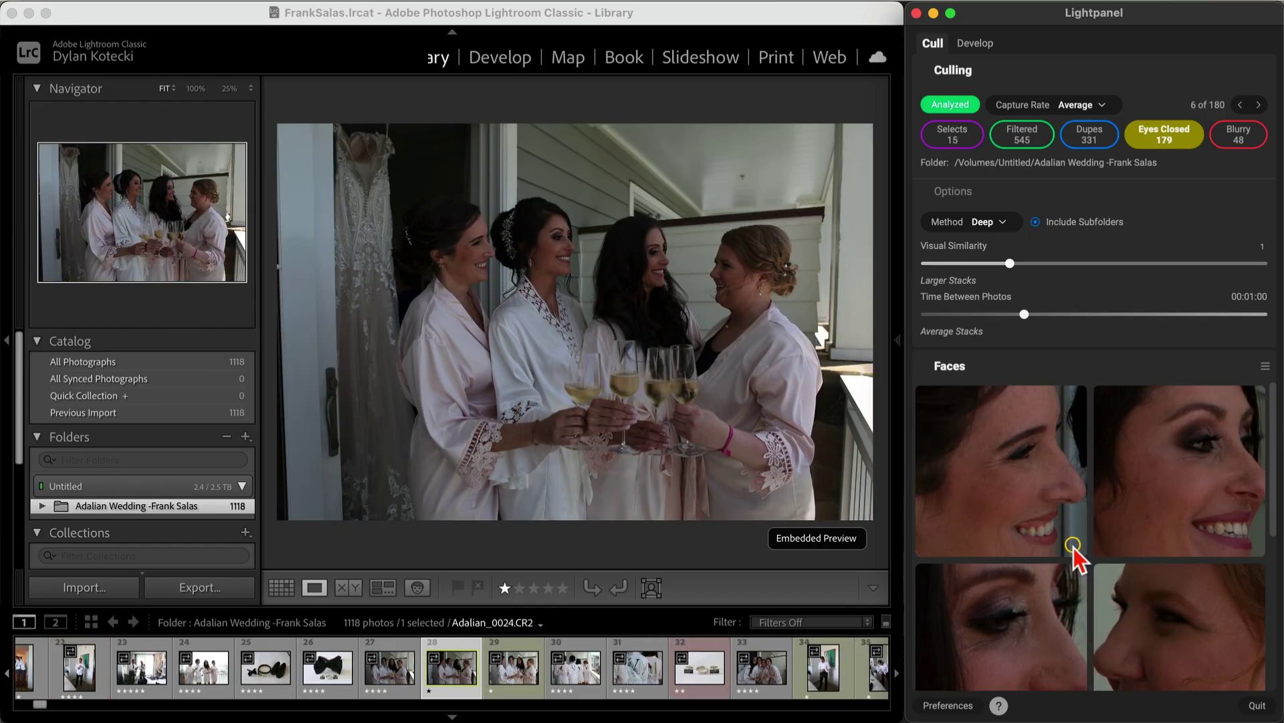
{"action": "key", "text": "5"}
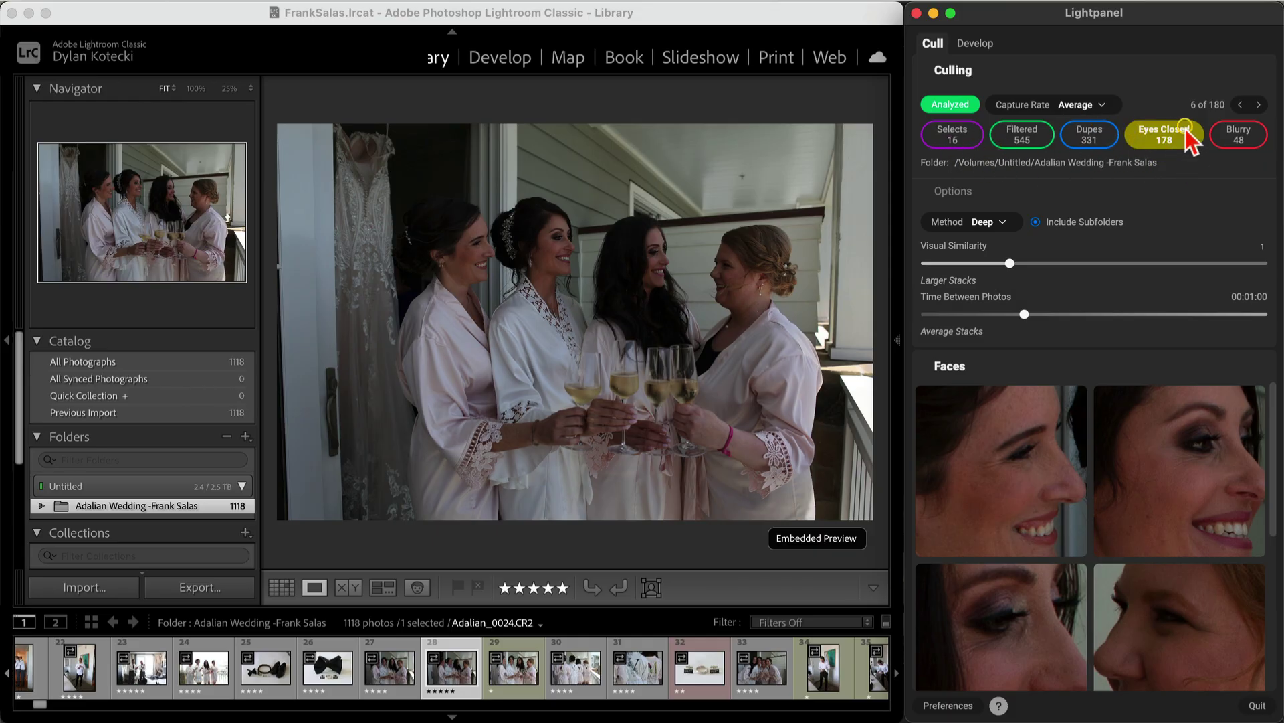
Switch to the blurry photos and rate the two suited groomsmen and the engagement ring close-up five stars.
{"action": "left_click", "coordinate": [1238, 135]}
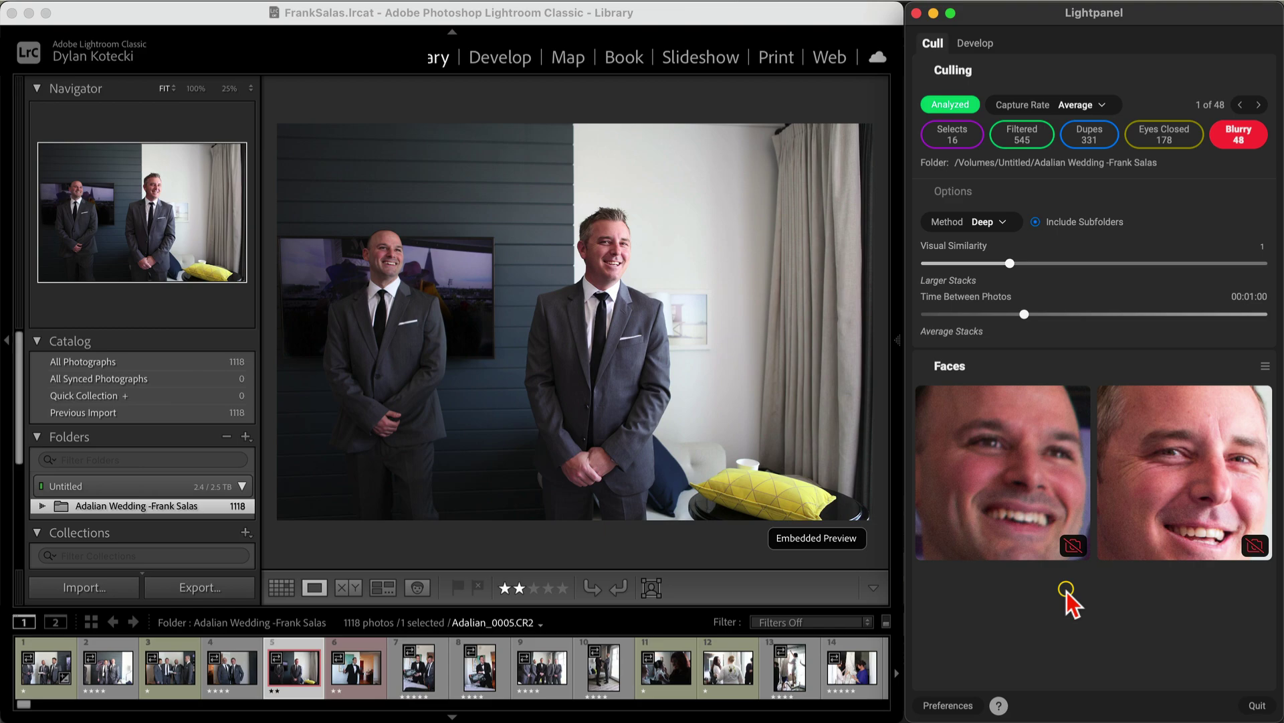
{"action": "key", "text": "5"}
{"action": "key", "text": "Right"}
{"action": "key", "text": "Right"}
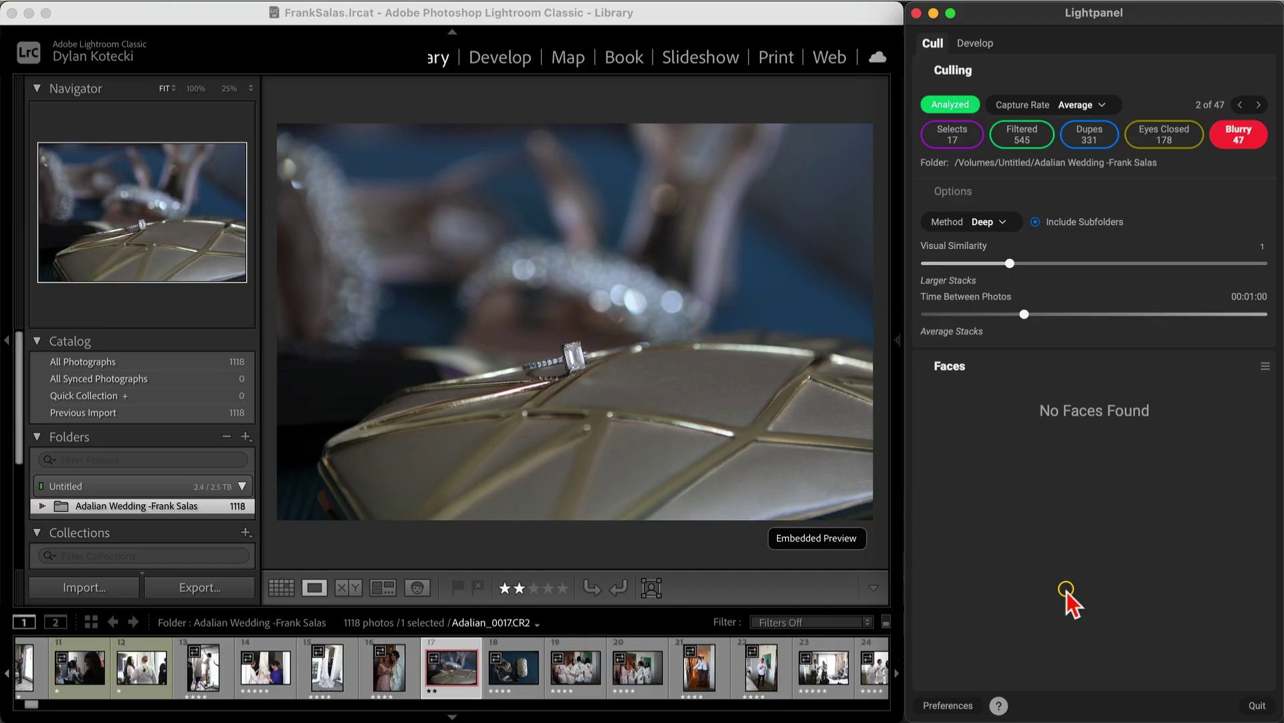
{"action": "key", "text": "5"}
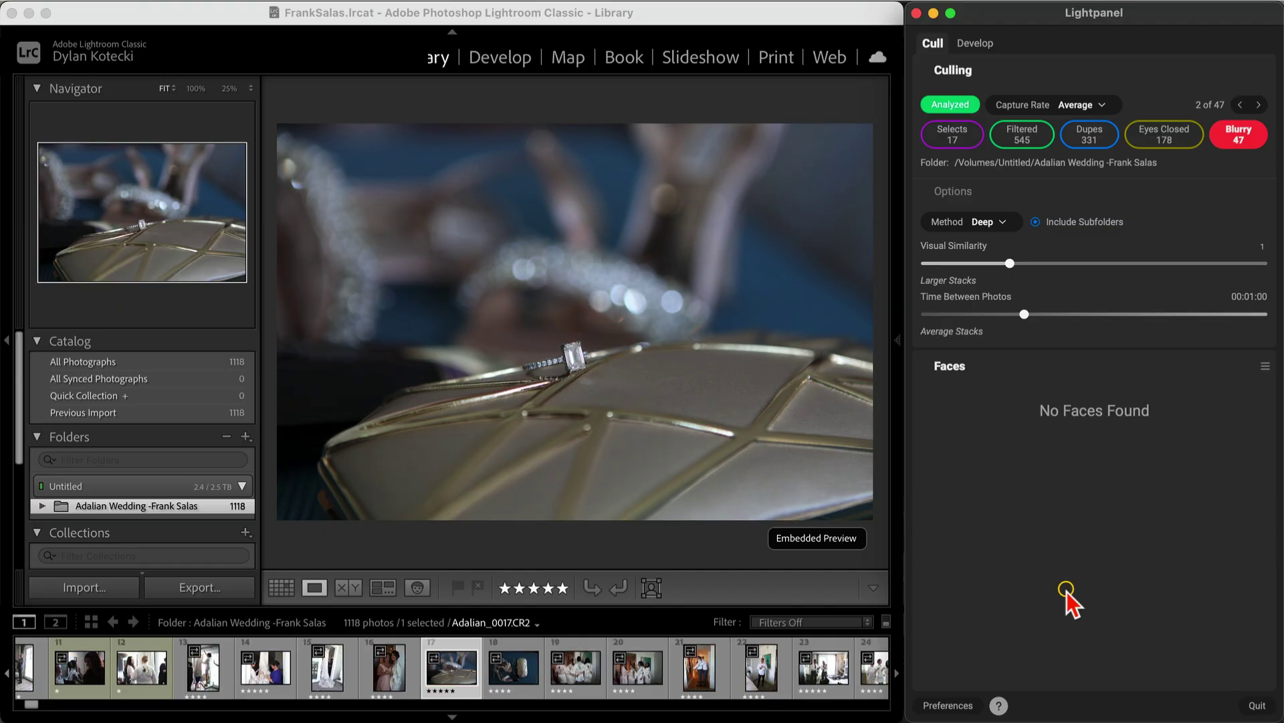
Rate the blurry-flagged detail shots of the 007 cufflinks with ring, joined hands, groom card and cufflinks alone five stars.
{"action": "key", "text": "Right"}
{"action": "key", "text": "5"}
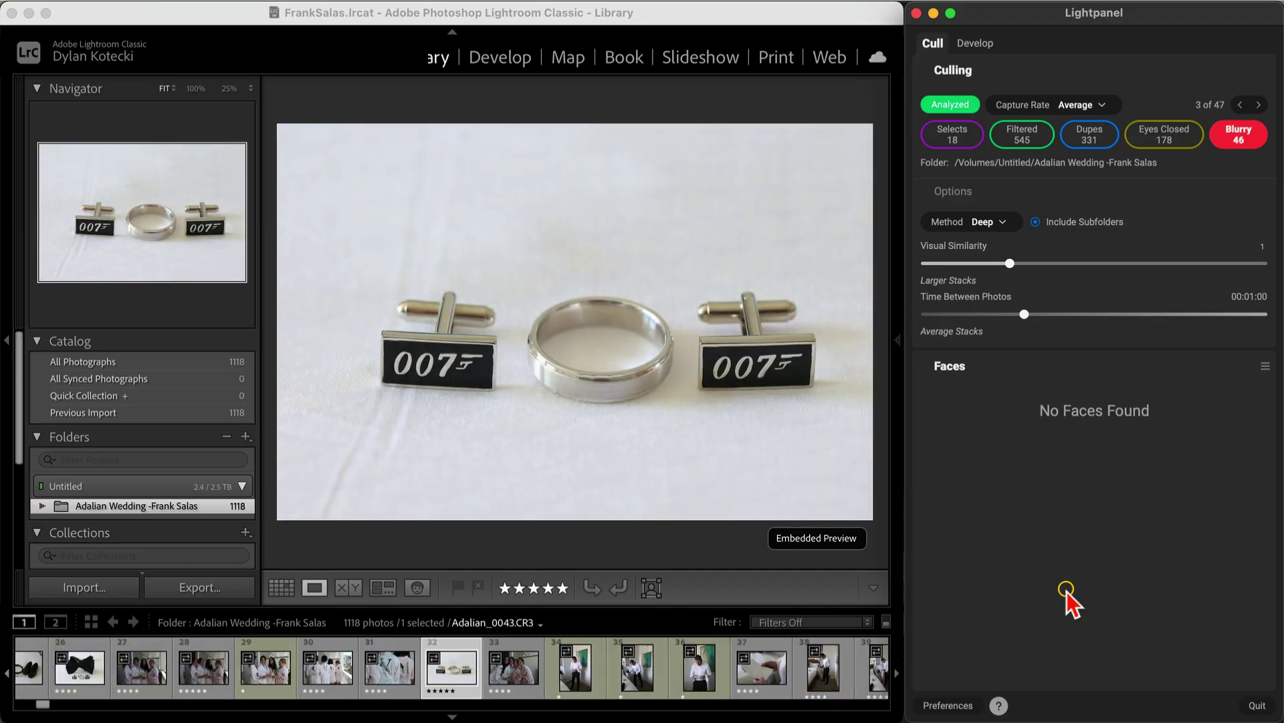
{"action": "key", "text": "Right"}
{"action": "key", "text": "5"}
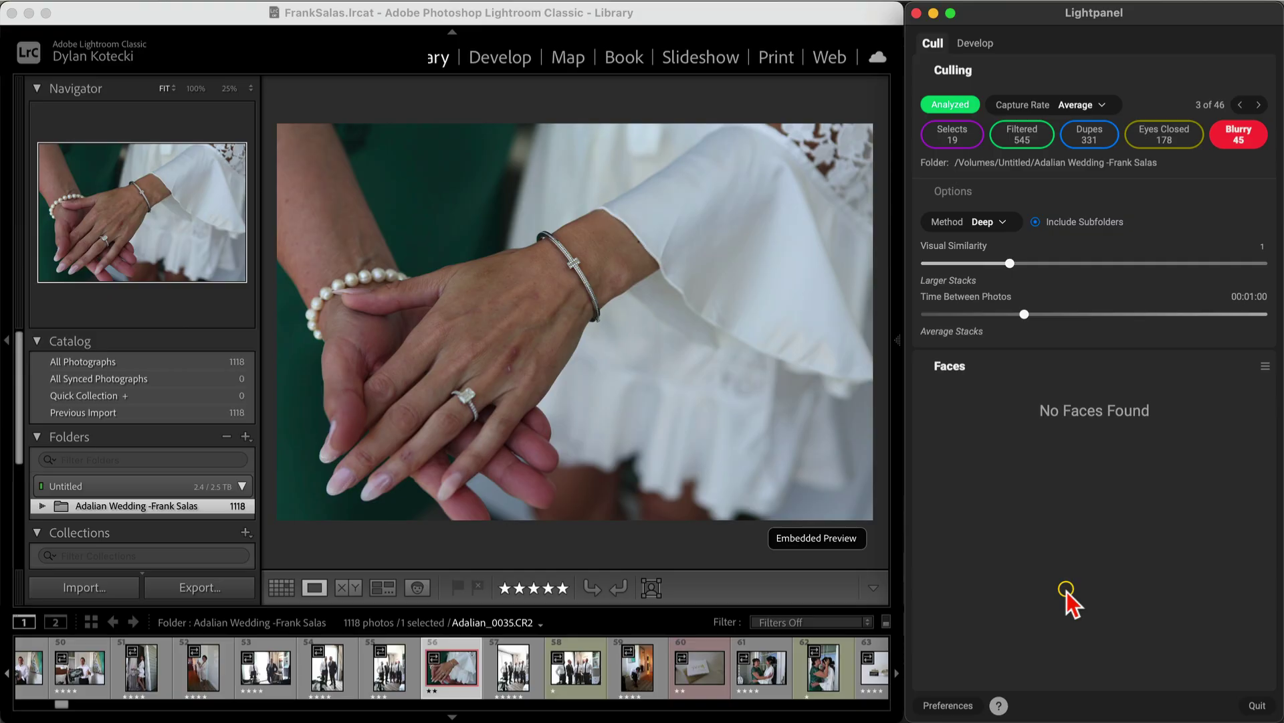
{"action": "key", "text": "Right"}
{"action": "key", "text": "5"}
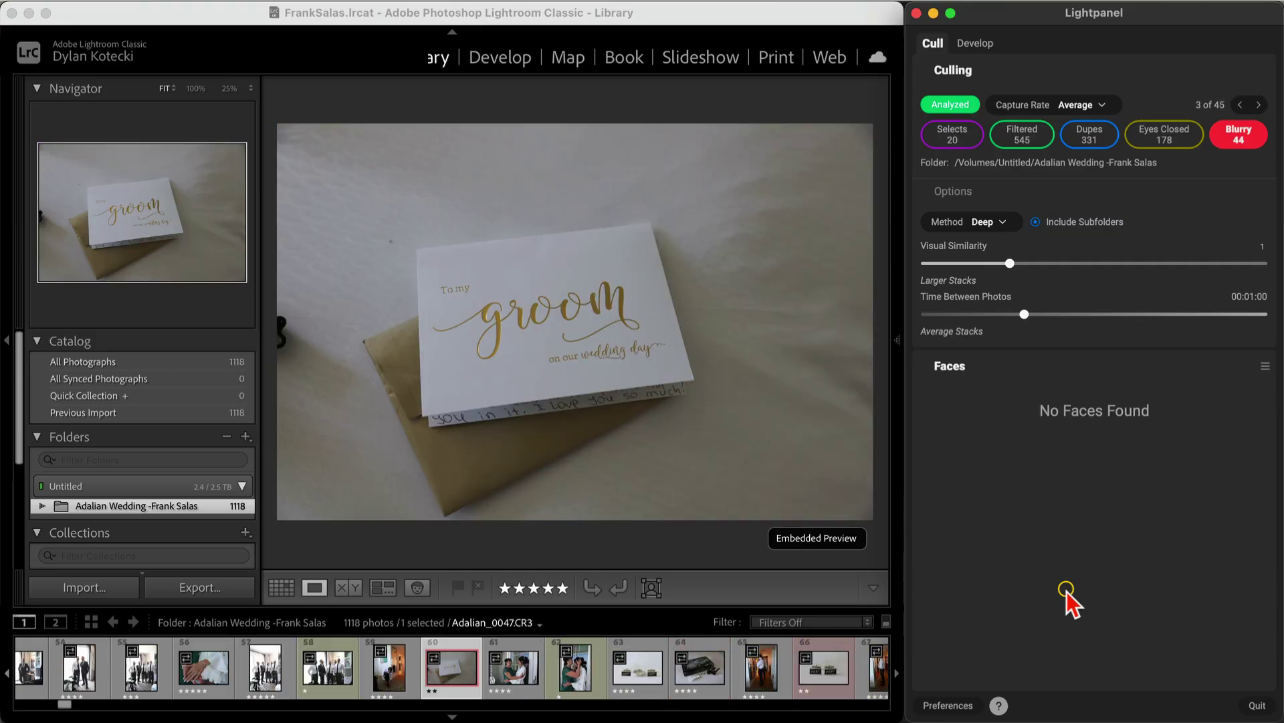
{"action": "key", "text": "Right"}
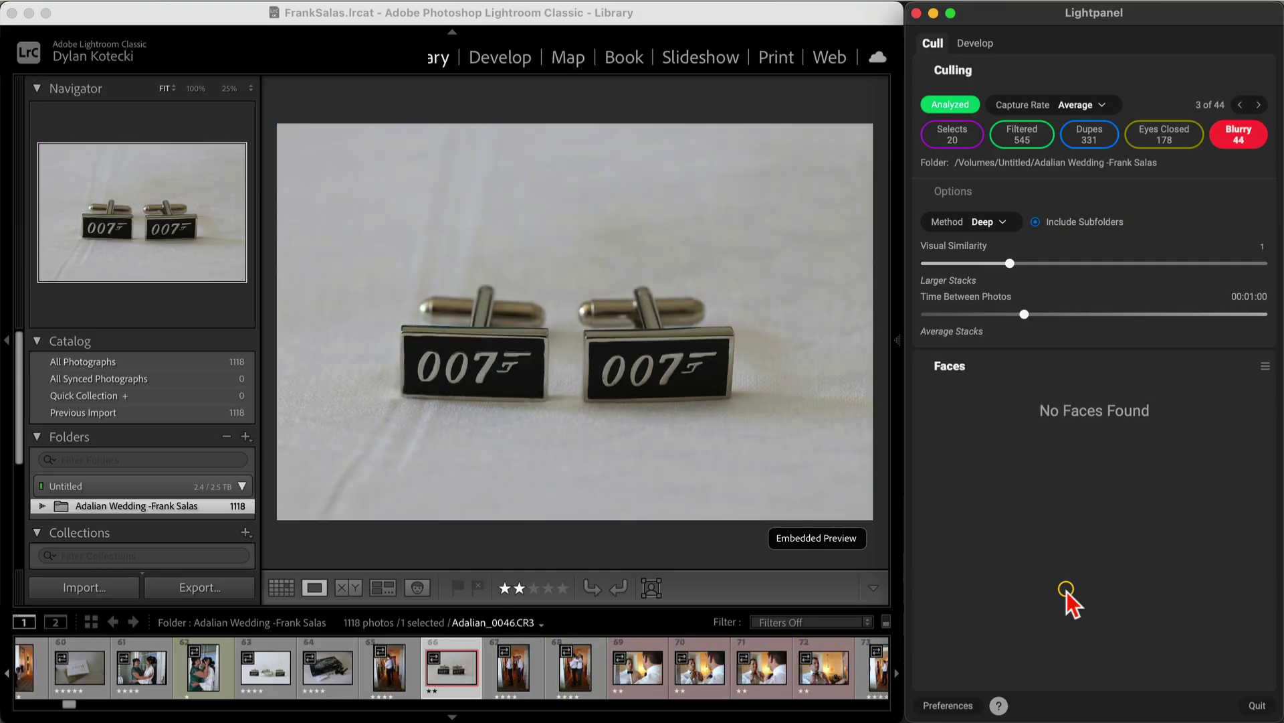
{"action": "key", "text": "5"}
Rate the last three bow-tie mirror portraits and the tuxedo mirror photo in the blurry set five stars, skipping the first portrait.
{"action": "key", "text": "Right"}
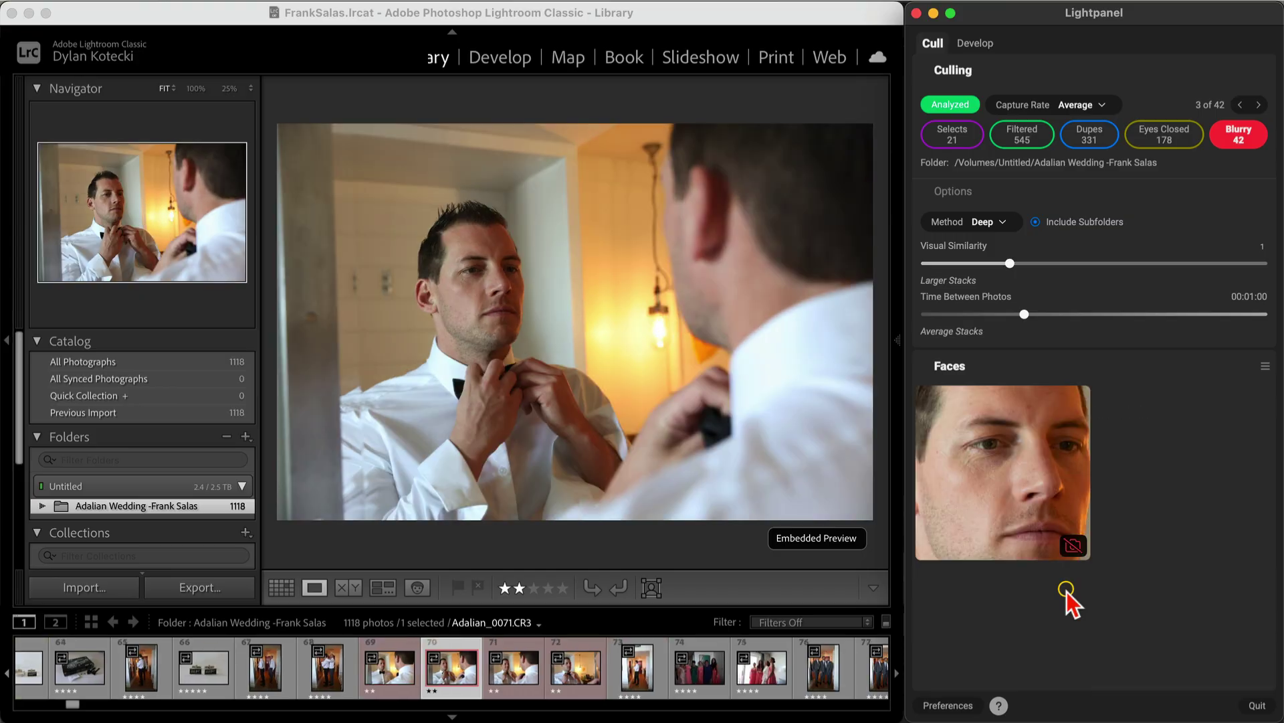
{"action": "key", "text": "Right"}
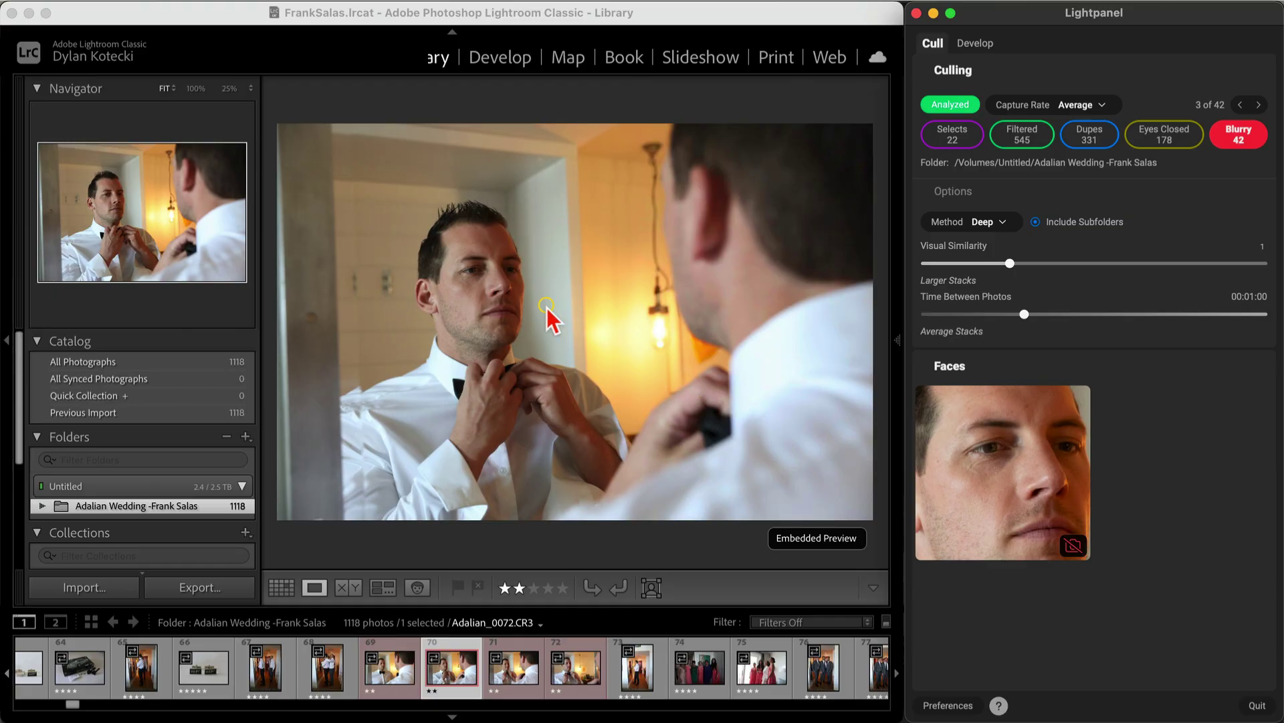
{"action": "key", "text": "Right"}
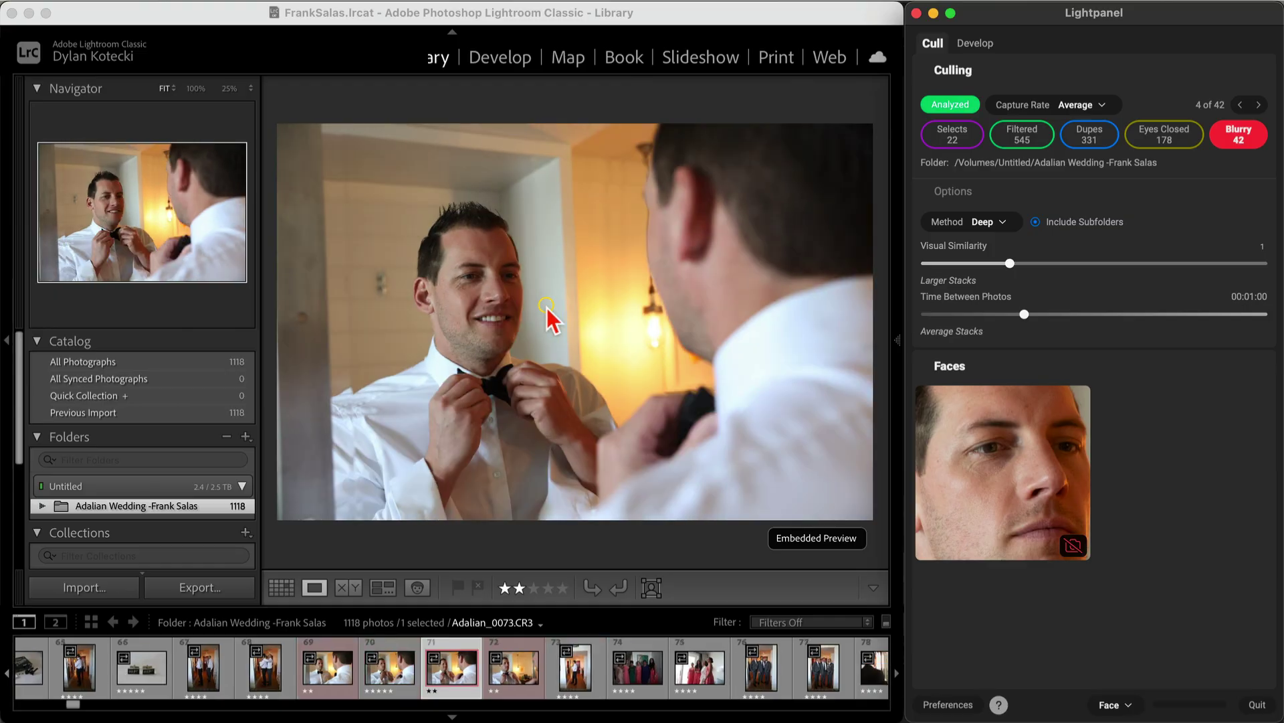
{"action": "key", "text": "5"}
{"action": "key", "text": "Right"}
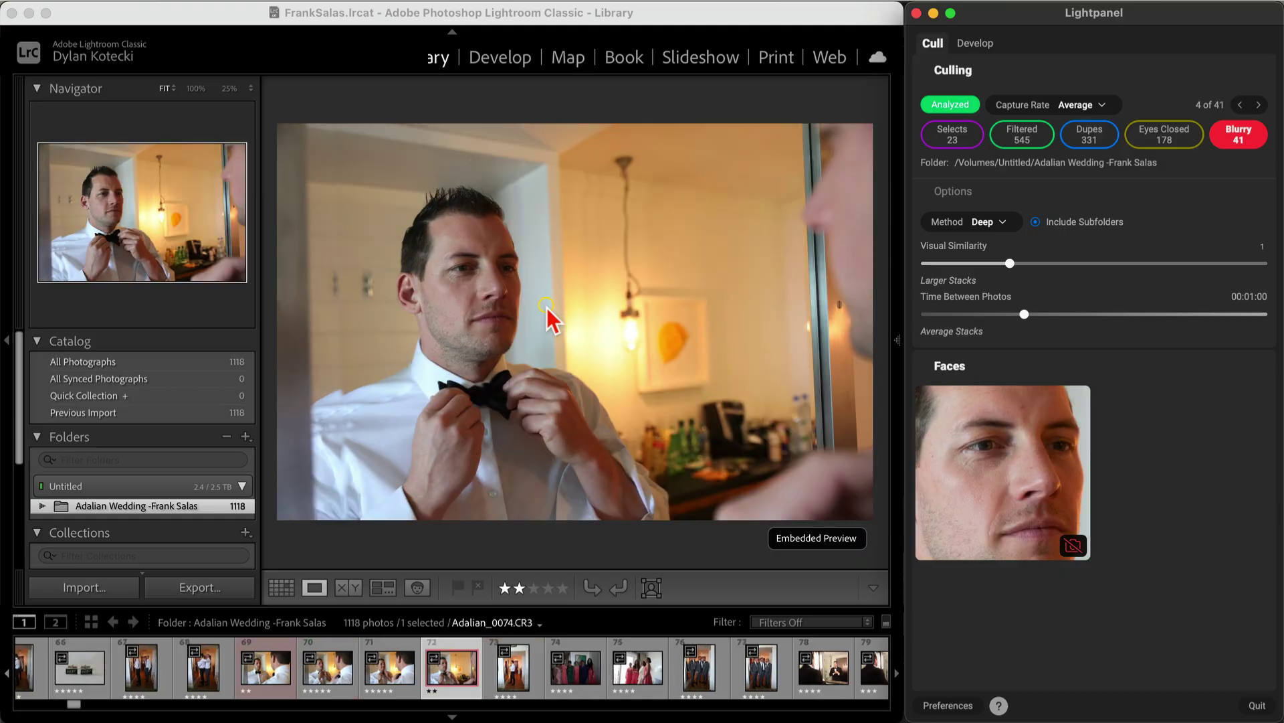
{"action": "key", "text": "5"}
{"action": "key", "text": "Right"}
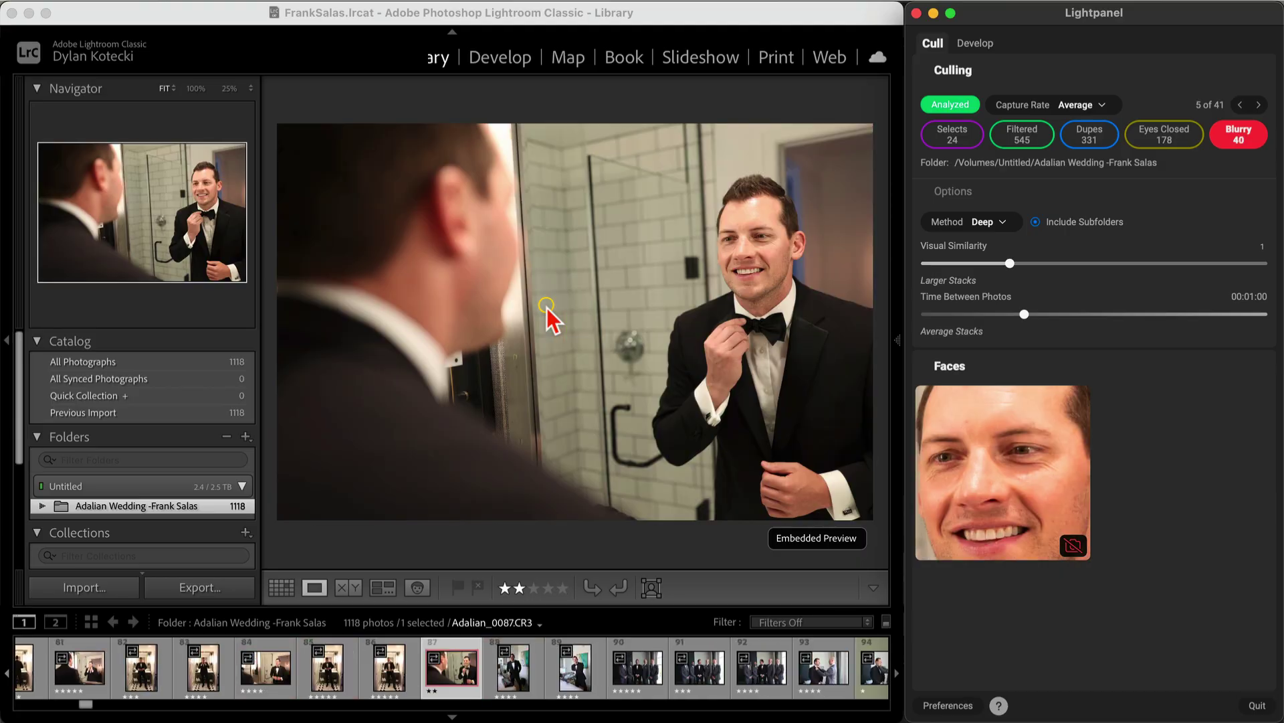
{"action": "key", "text": "5"}
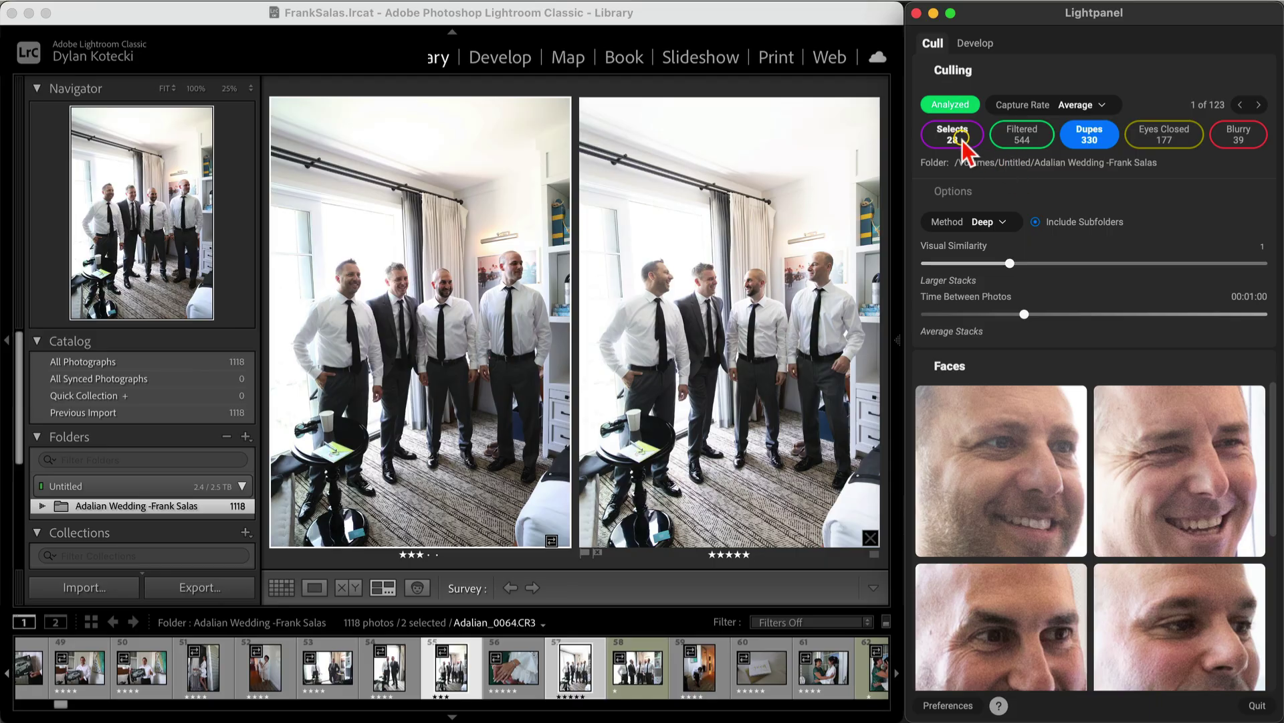
Show the selects and display the library as a thumbnail grid sorted by rating.
{"action": "left_click", "coordinate": [961, 139]}
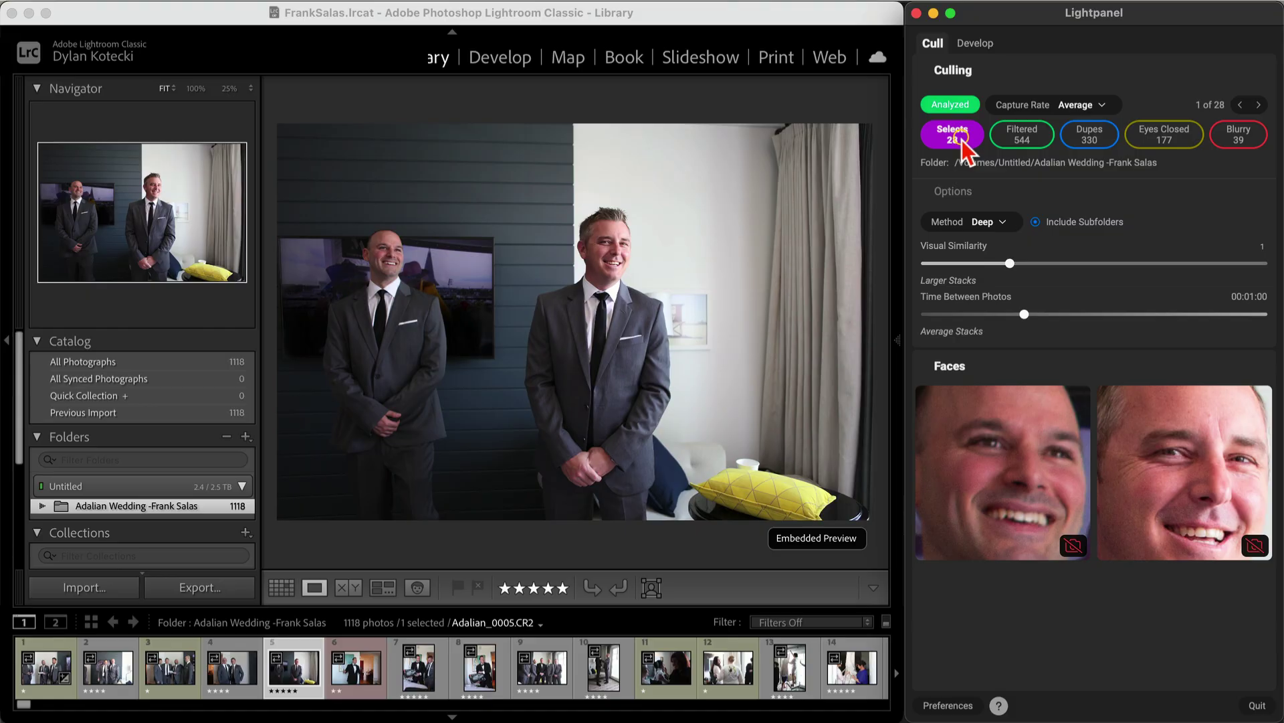
{"action": "left_click", "coordinate": [281, 588]}
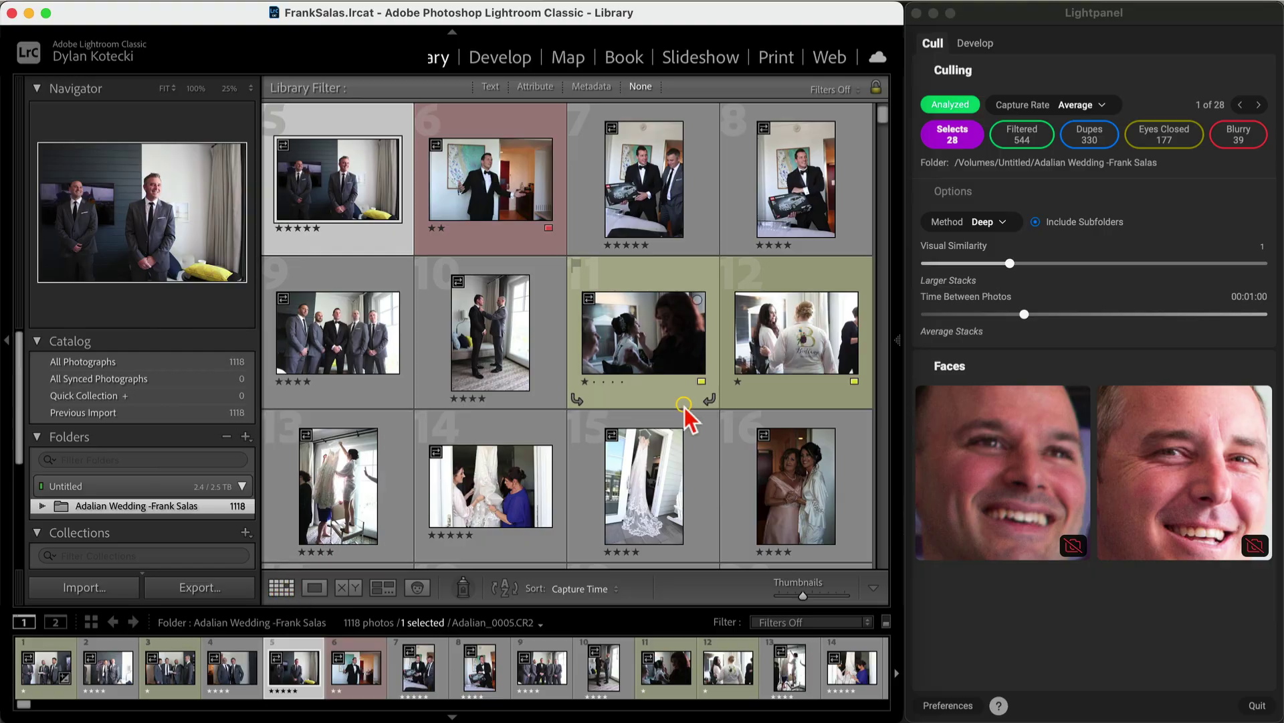
{"action": "left_click", "coordinate": [598, 589]}
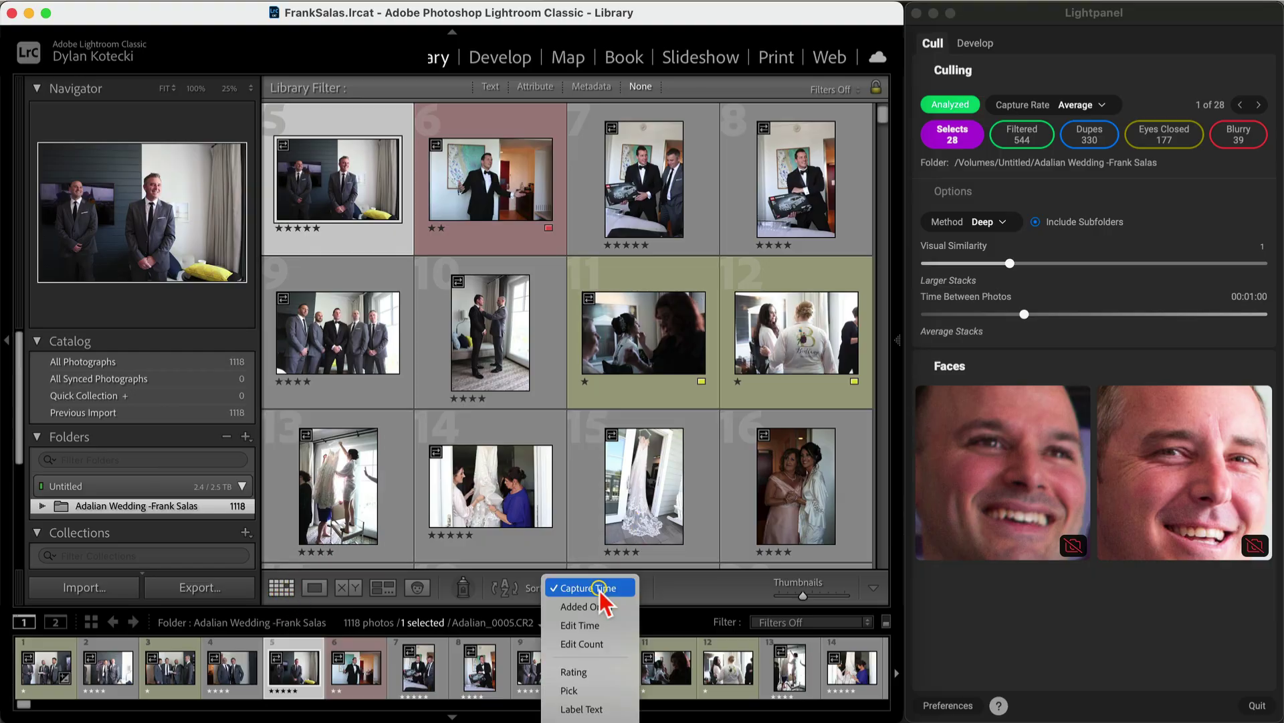
{"action": "left_click", "coordinate": [574, 671]}
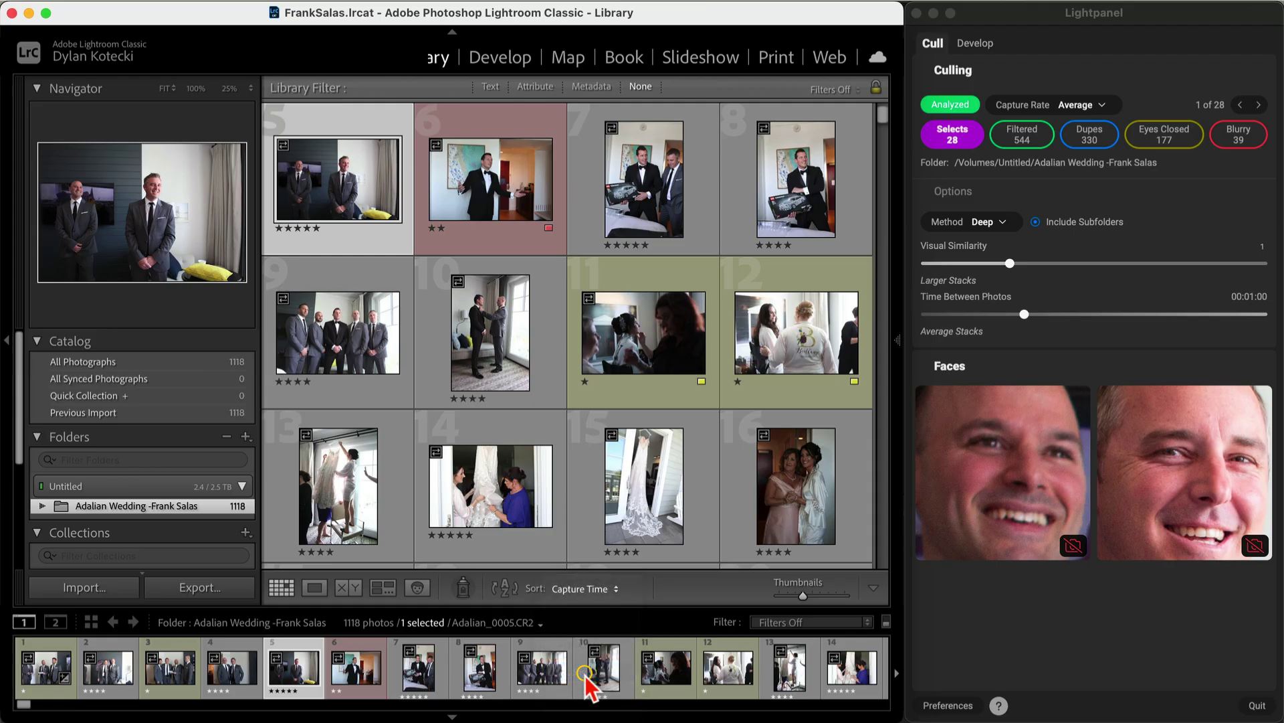
Select the first five-star photo, of the bride walking down the aisle, and open the Auto Develop AI settings.
{"action": "scroll", "coordinate": [597, 493], "scroll_direction": "up", "scroll_amount": 10}
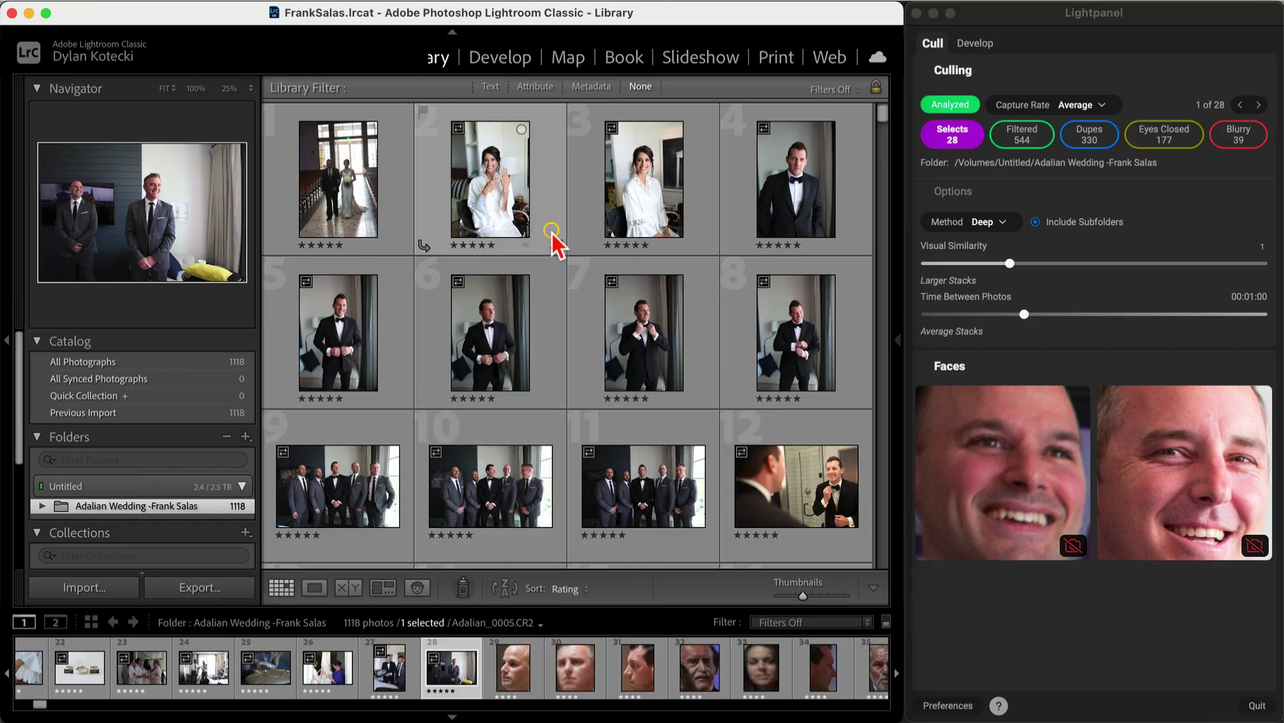
{"action": "left_click", "coordinate": [343, 185]}
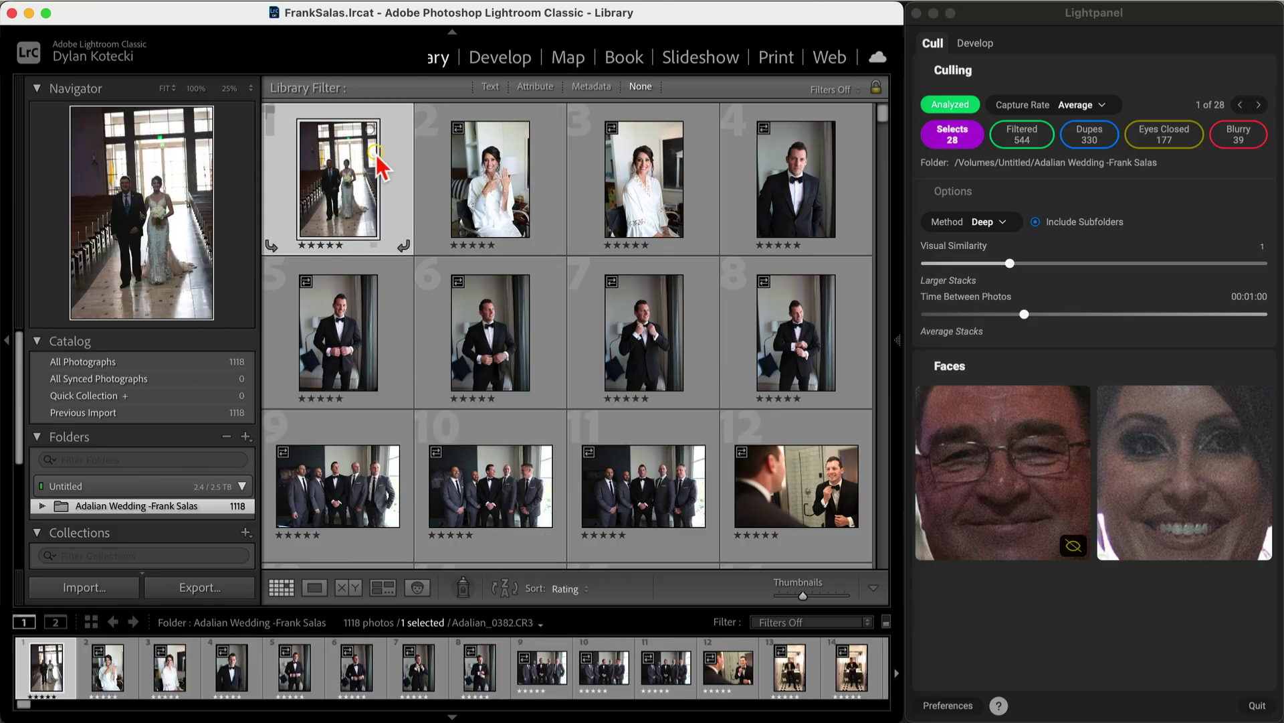
{"action": "left_click", "coordinate": [986, 45]}
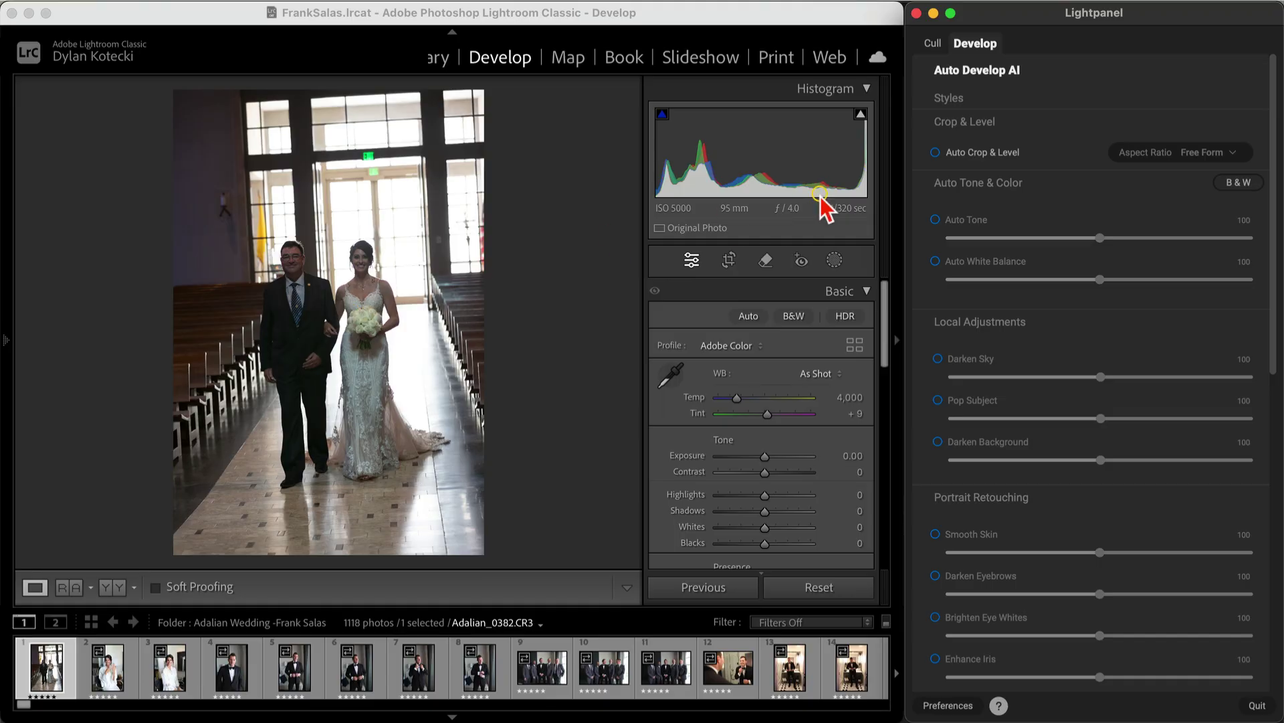
Turn on Auto Crop & Level and Auto Tone for the aisle photo, try a tone strength of 125, and reset it to 100.
{"action": "left_click", "coordinate": [935, 152]}
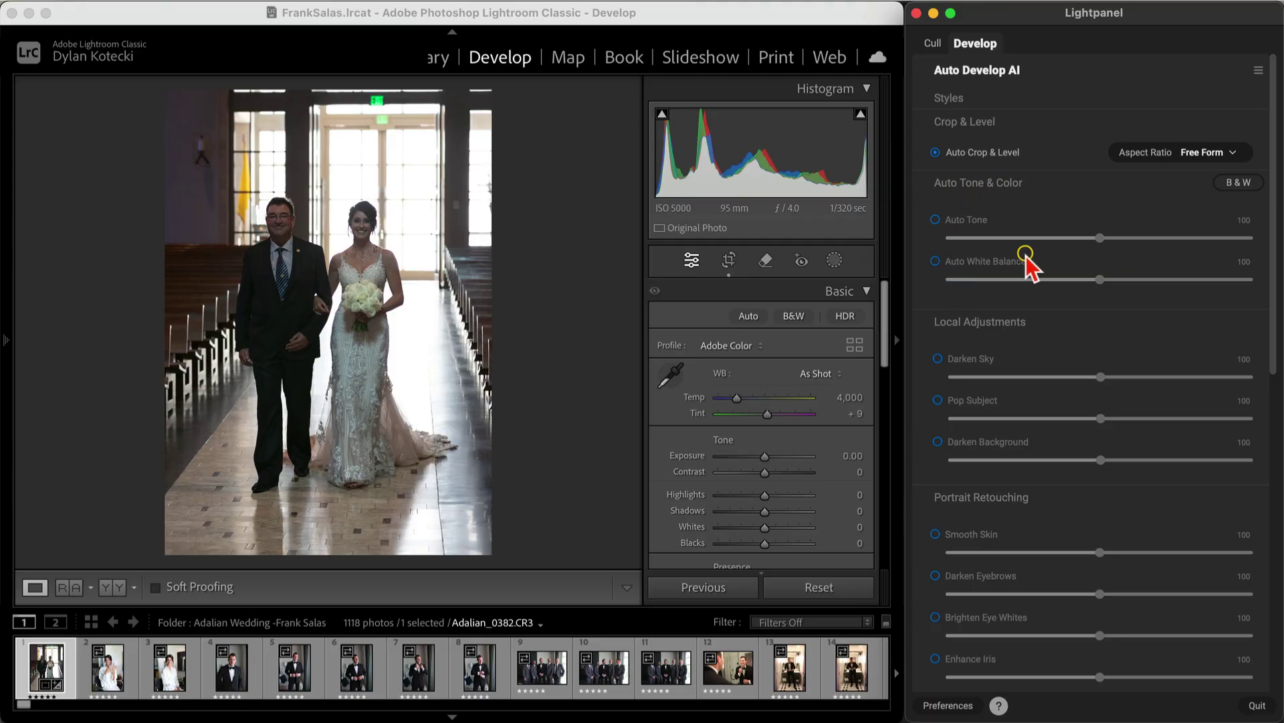
{"action": "left_click", "coordinate": [935, 220]}
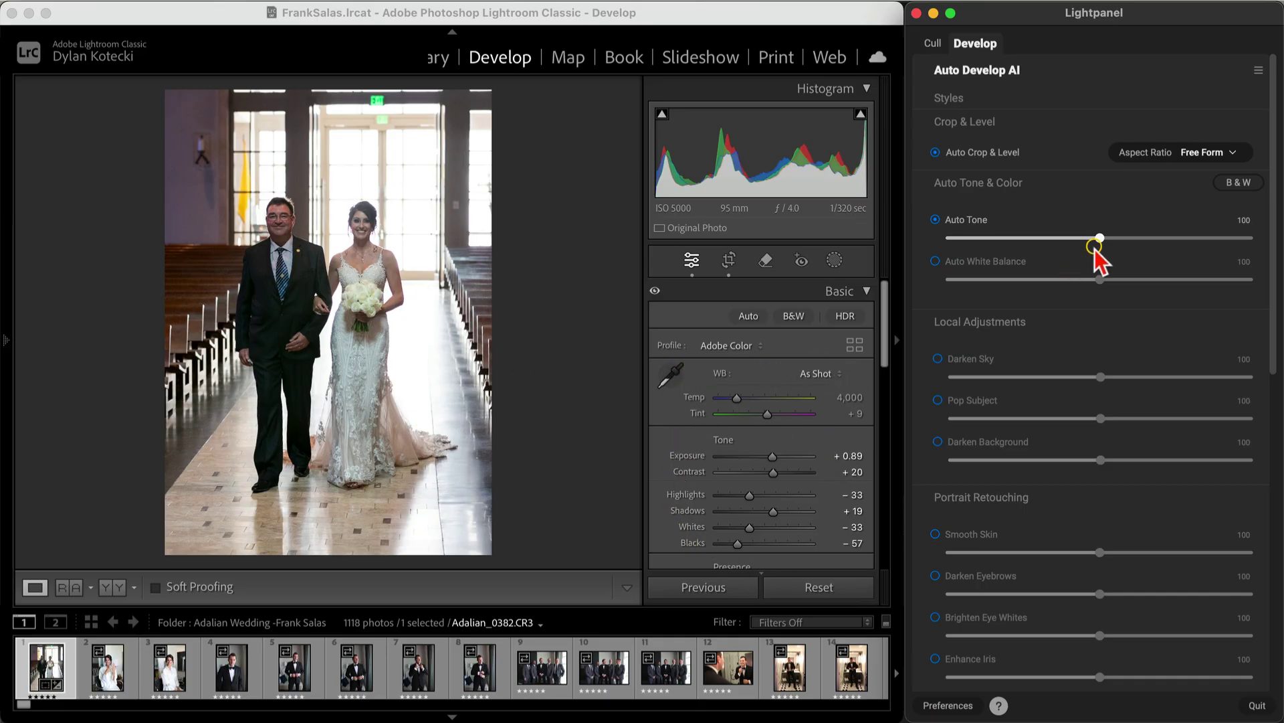
{"action": "mouse_move", "coordinate": [1101, 238]}
{"action": "left_mouse_down"}
{"action": "mouse_move", "coordinate": [1172, 238]}
{"action": "mouse_move", "coordinate": [1024, 238]}
{"action": "mouse_move", "coordinate": [1124, 239]}
{"action": "left_mouse_up"}
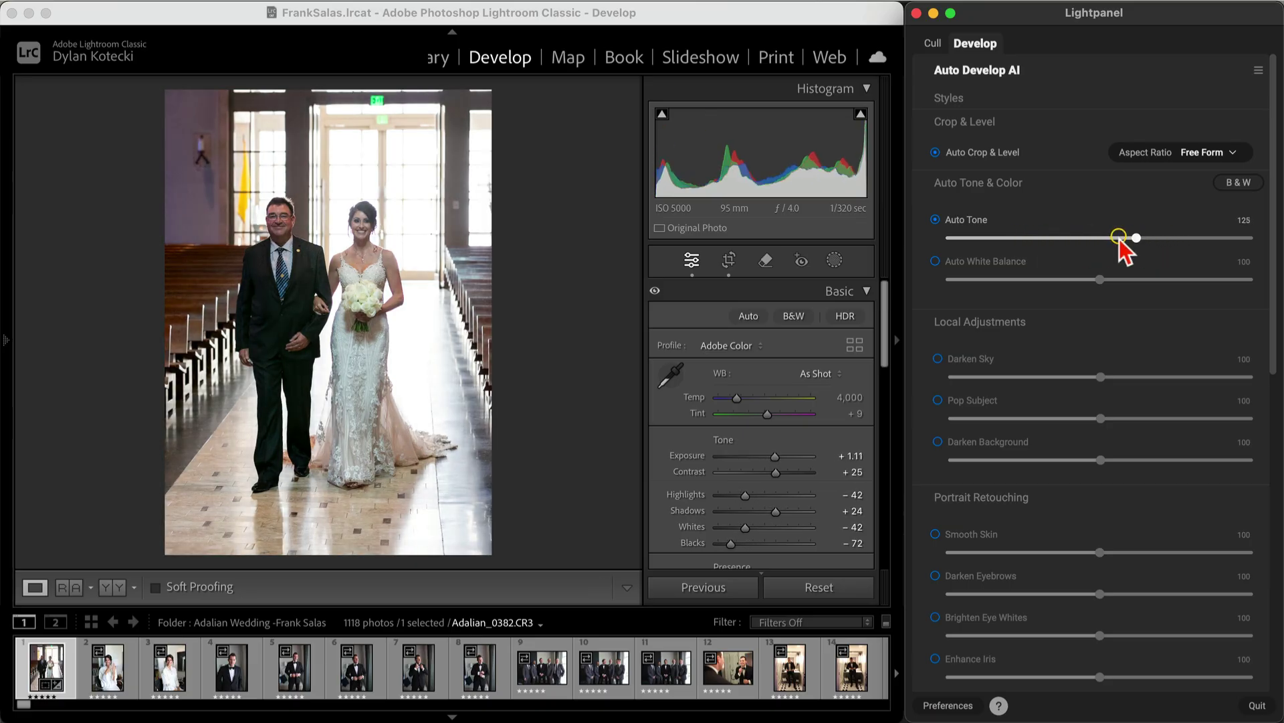
{"action": "double_click", "coordinate": [995, 232]}
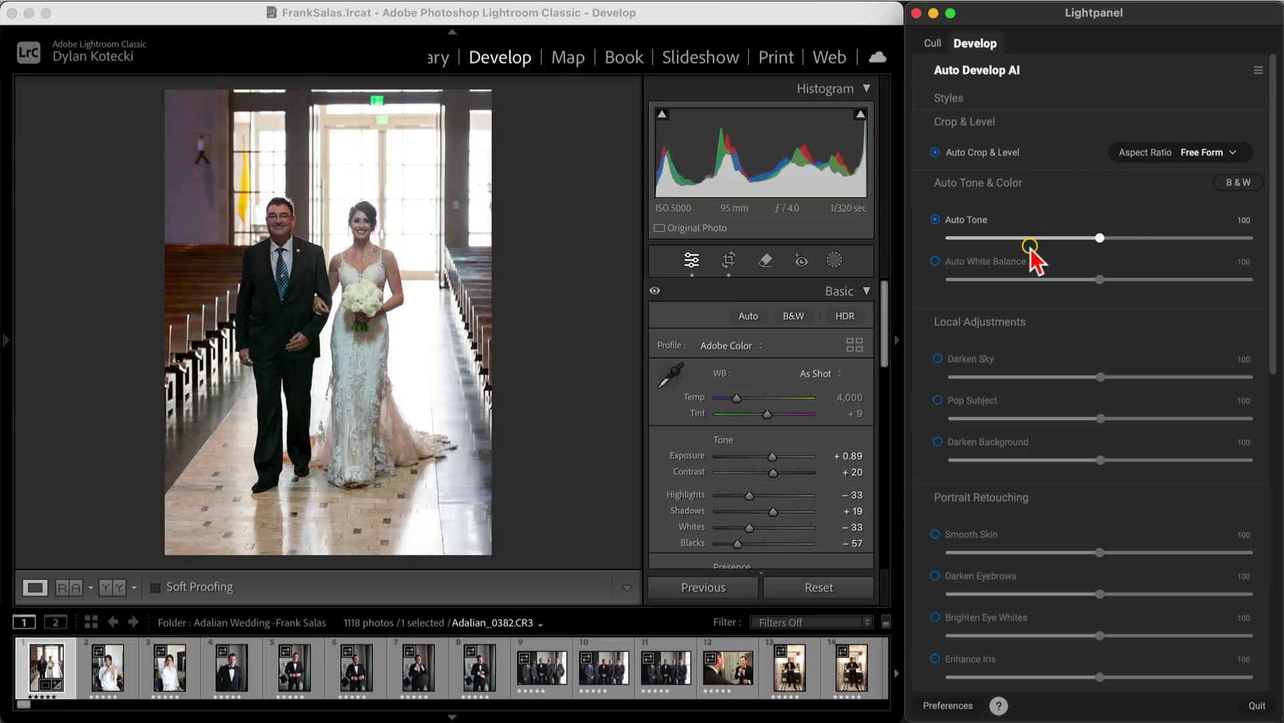
Turn on Auto White Balance for the aisle photo, try a strength of 116, and reset it to 100.
{"action": "left_click", "coordinate": [935, 261]}
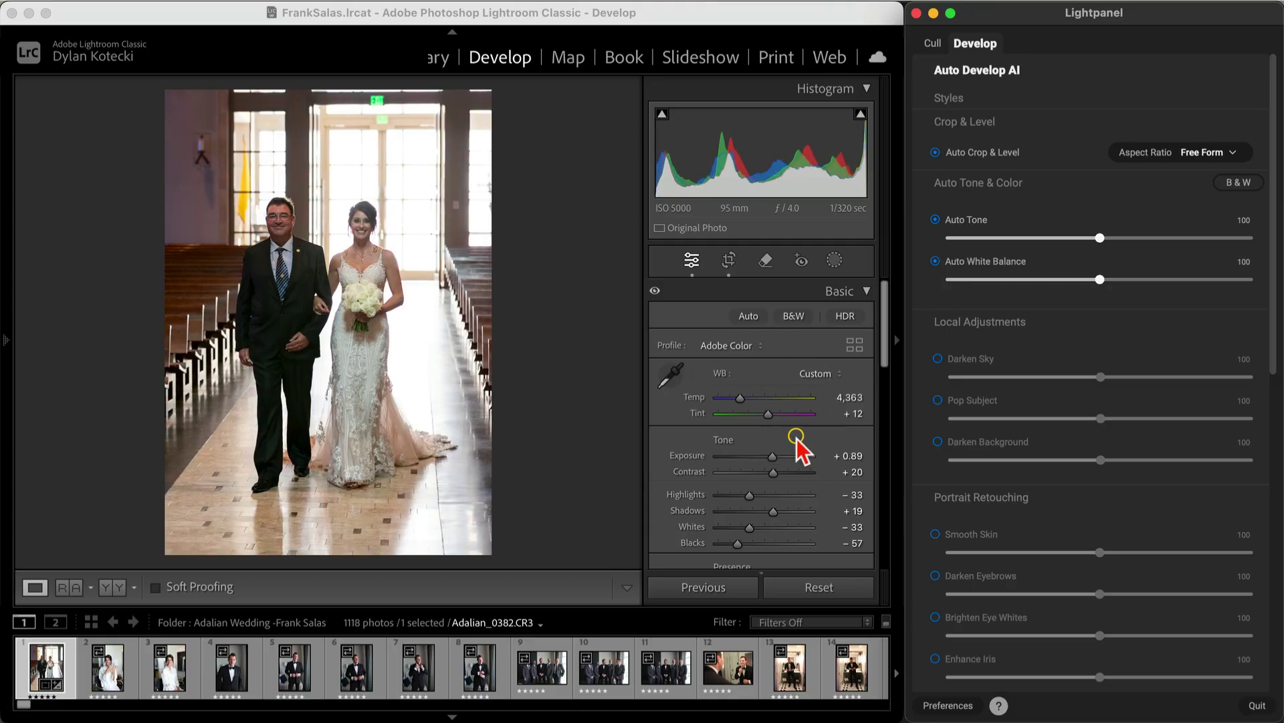
{"action": "mouse_move", "coordinate": [1101, 277]}
{"action": "left_mouse_down"}
{"action": "mouse_move", "coordinate": [1160, 276]}
{"action": "mouse_move", "coordinate": [1037, 277]}
{"action": "mouse_move", "coordinate": [1123, 277]}
{"action": "left_mouse_up"}
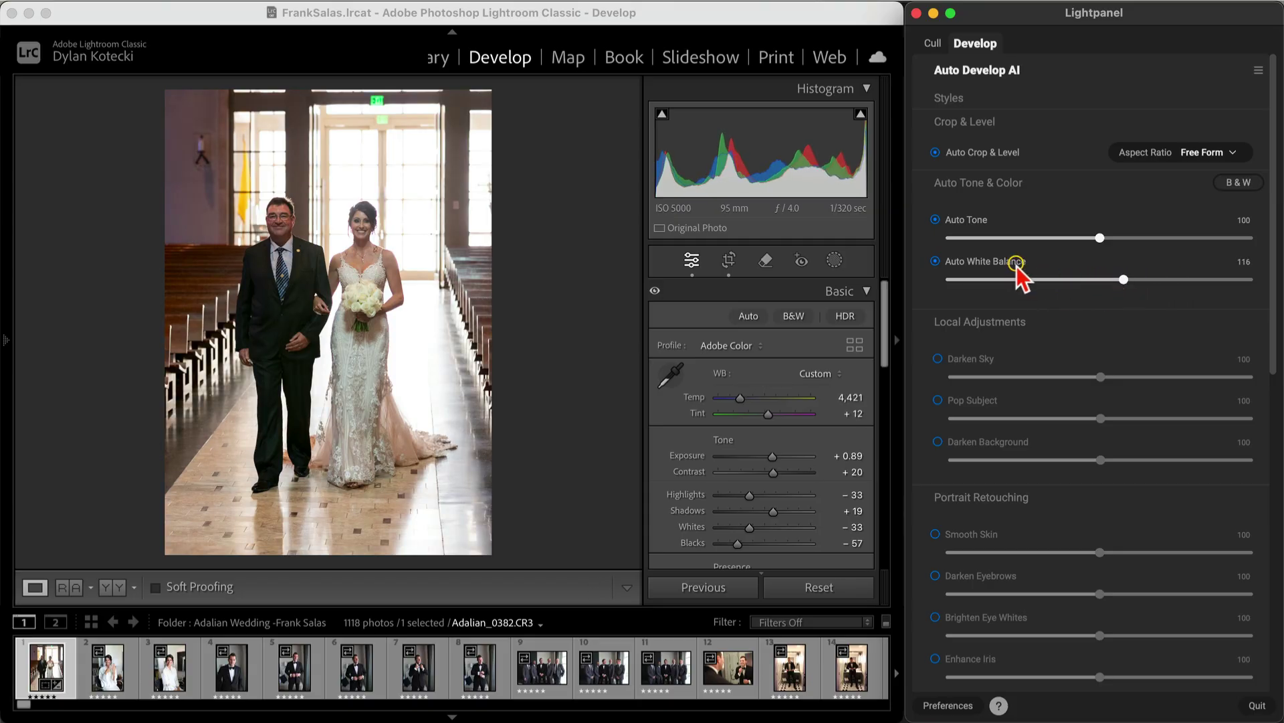
{"action": "double_click", "coordinate": [1018, 269]}
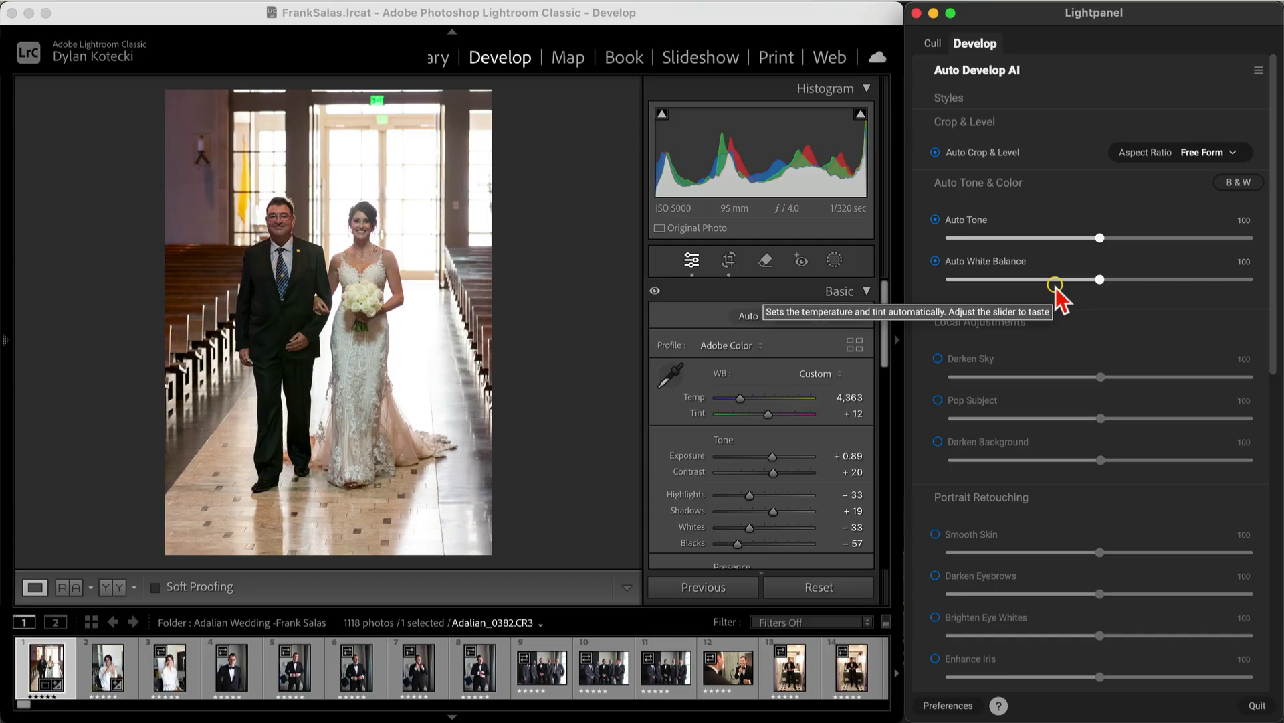
Select the second photo, of the bride showing her ring, and turn on Auto Tone and Auto White Balance at 100.
{"action": "left_click", "coordinate": [105, 677]}
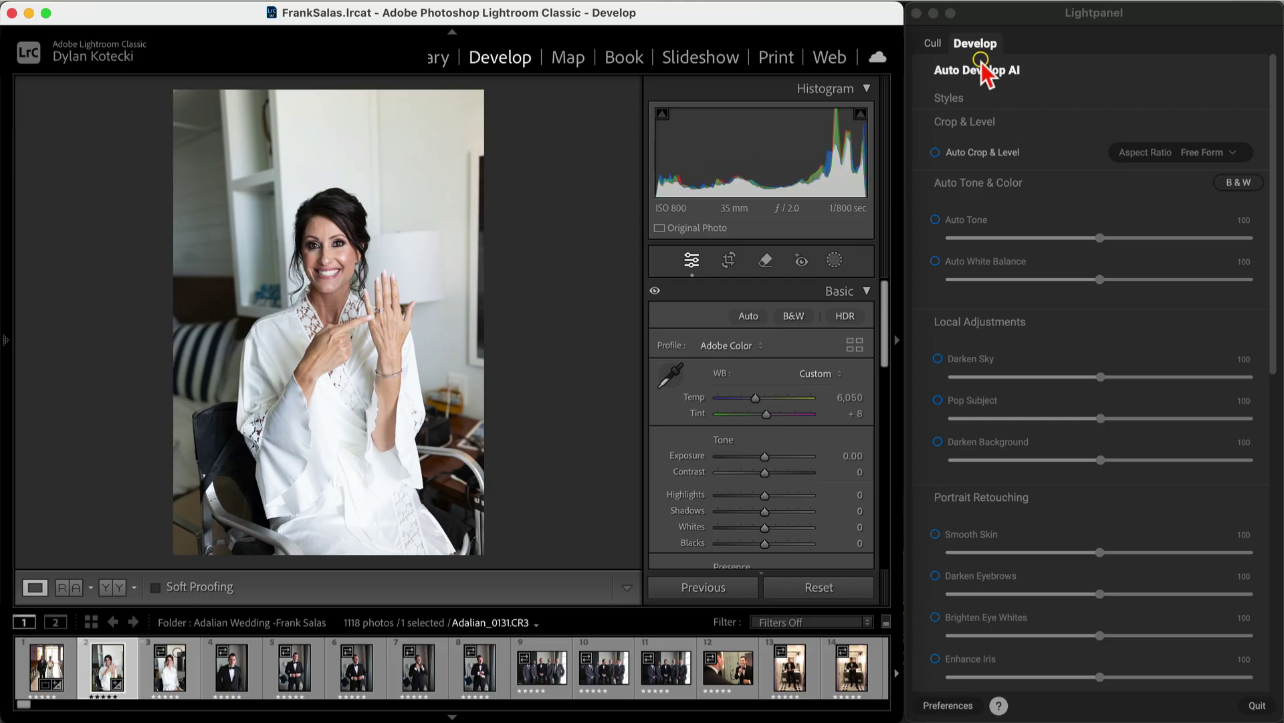
{"action": "left_click", "coordinate": [935, 219]}
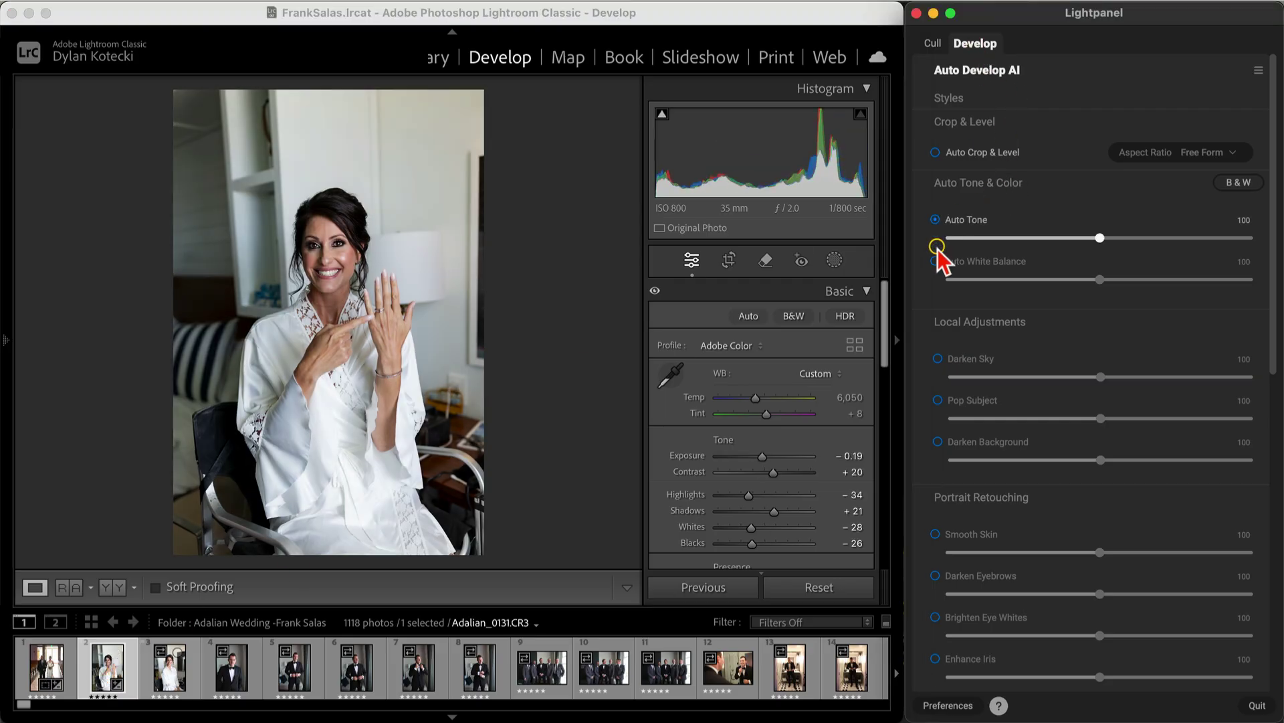
{"action": "left_click", "coordinate": [936, 261]}
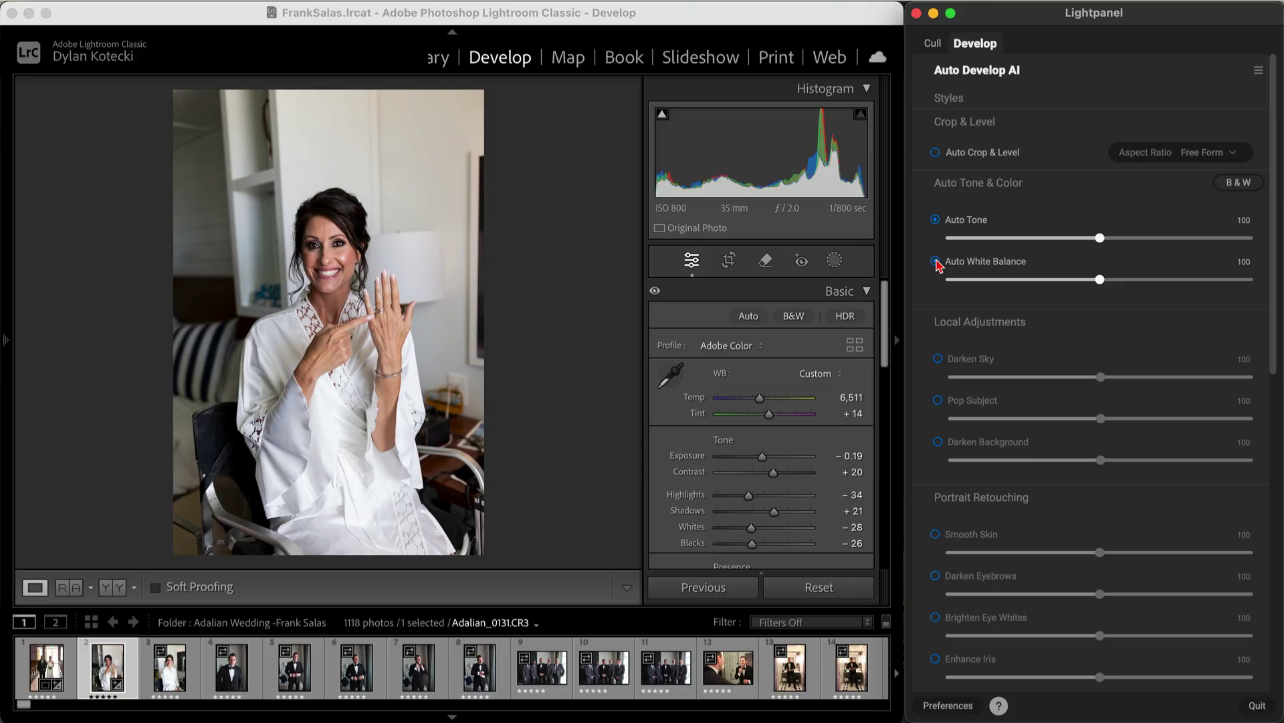
{"action": "left_click", "coordinate": [1063, 285]}
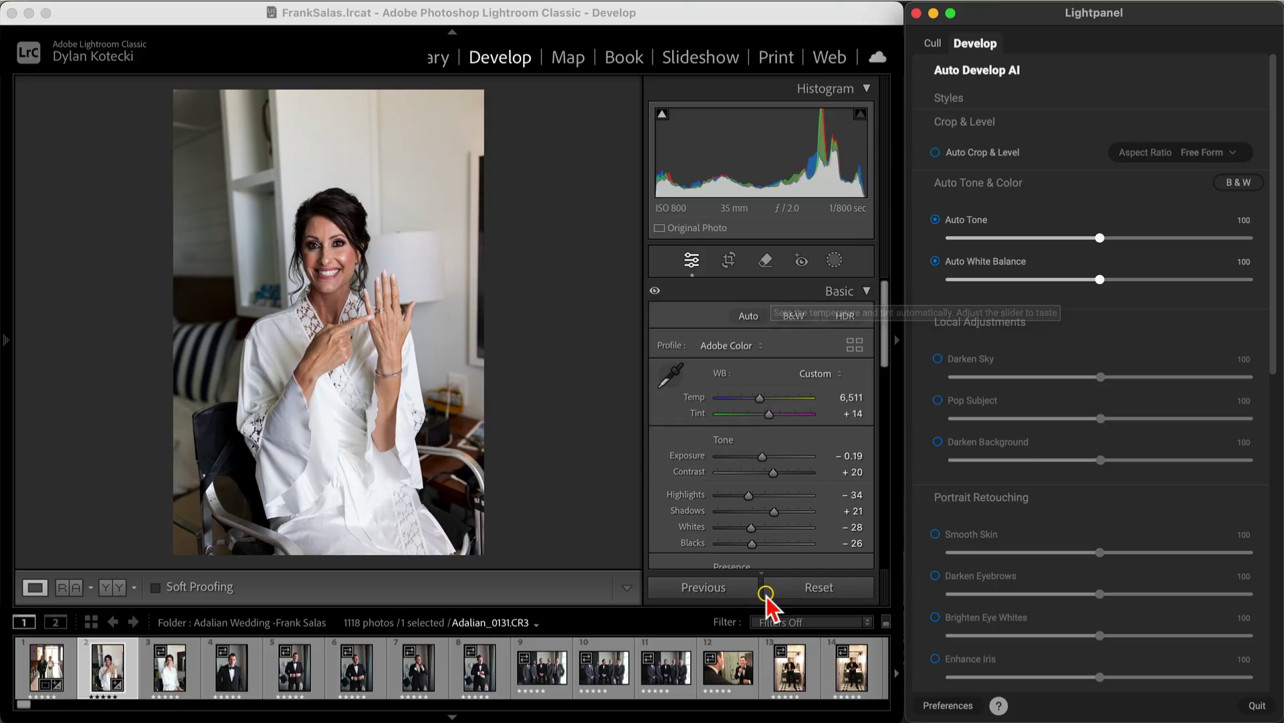
Select the five-star photos from the second through the 28th and sync the bride photo's Auto Develop AI settings to them.
{"action": "left_click", "coordinate": [572, 665]}
{"action": "scroll", "coordinate": [572, 669], "scroll_direction": "right", "scroll_amount": 15}
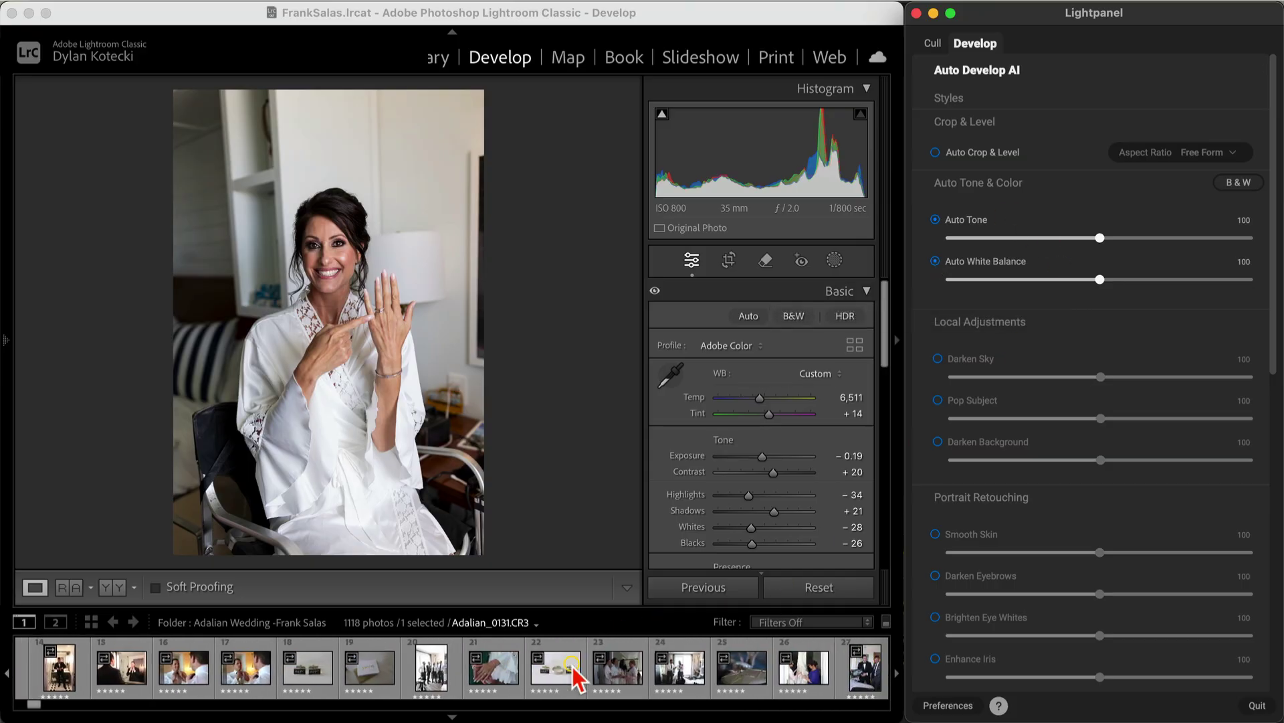
{"action": "left_click", "coordinate": [530, 671], "text": "shift"}
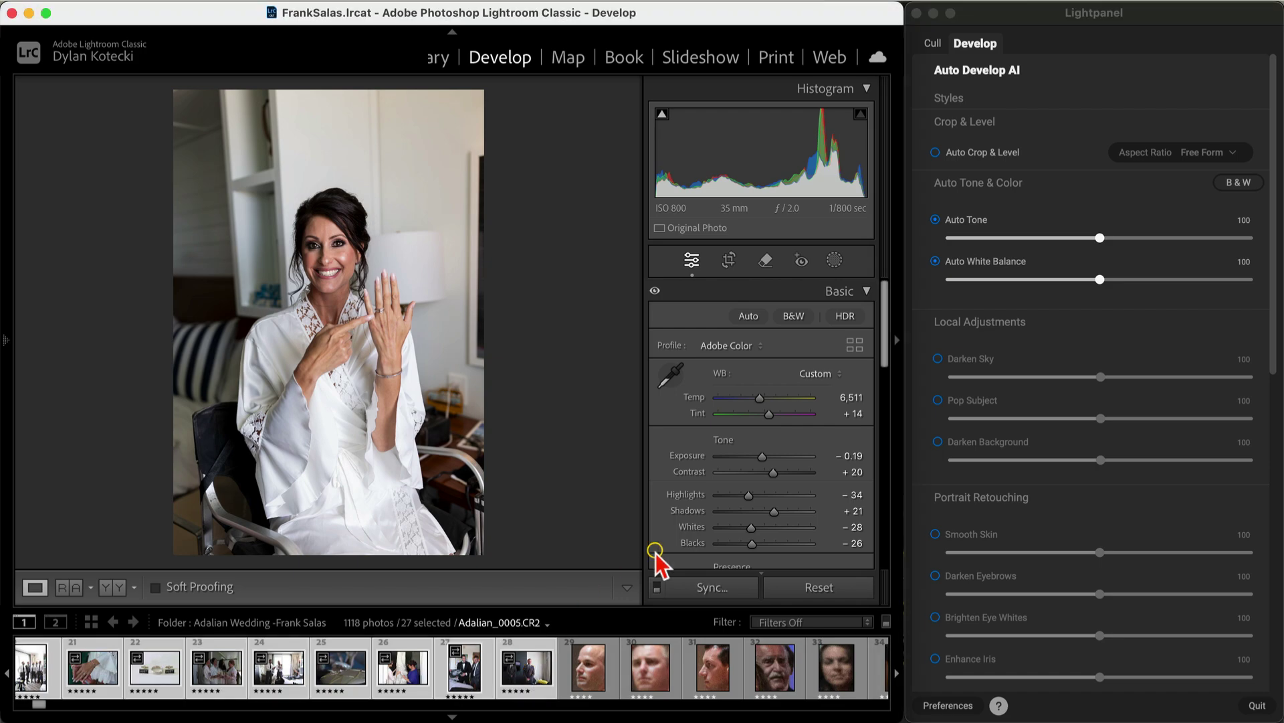
{"action": "scroll", "coordinate": [1054, 328], "scroll_direction": "down", "scroll_amount": 10}
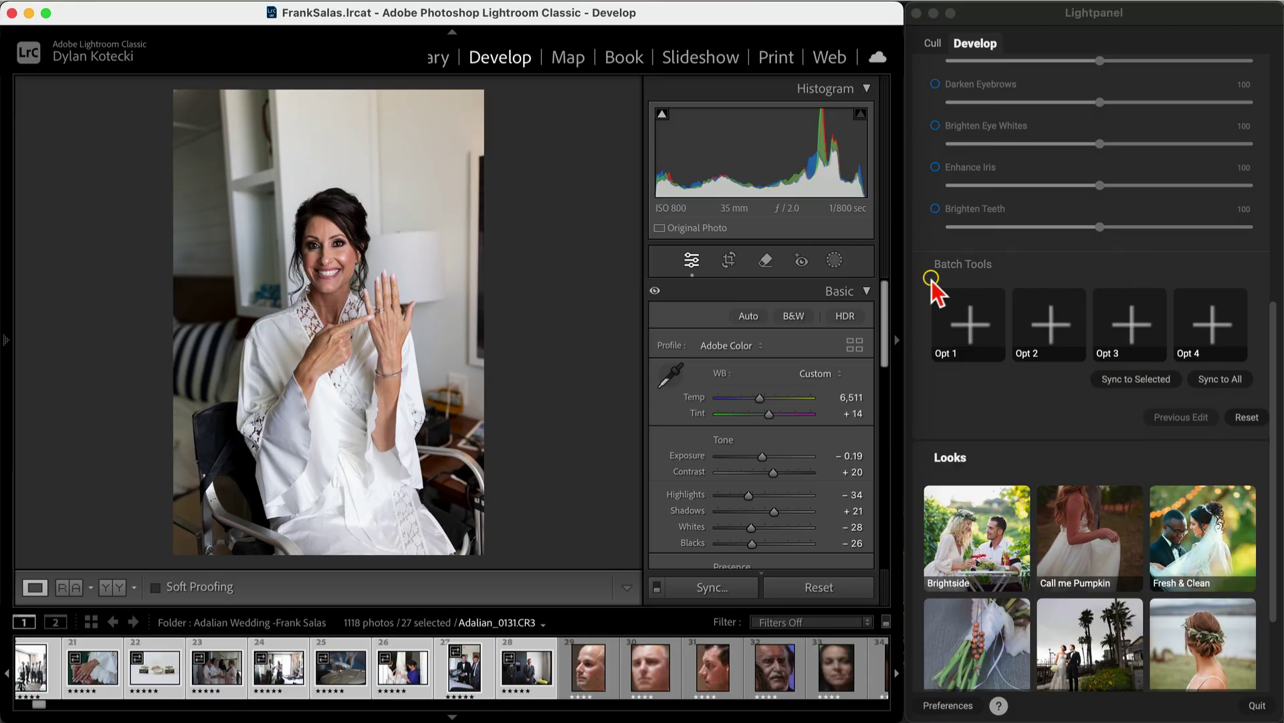
{"action": "left_click", "coordinate": [1138, 379]}
{"action": "left_click_drag", "start_coordinate": [1162, 258], "coordinate": [914, 260]}
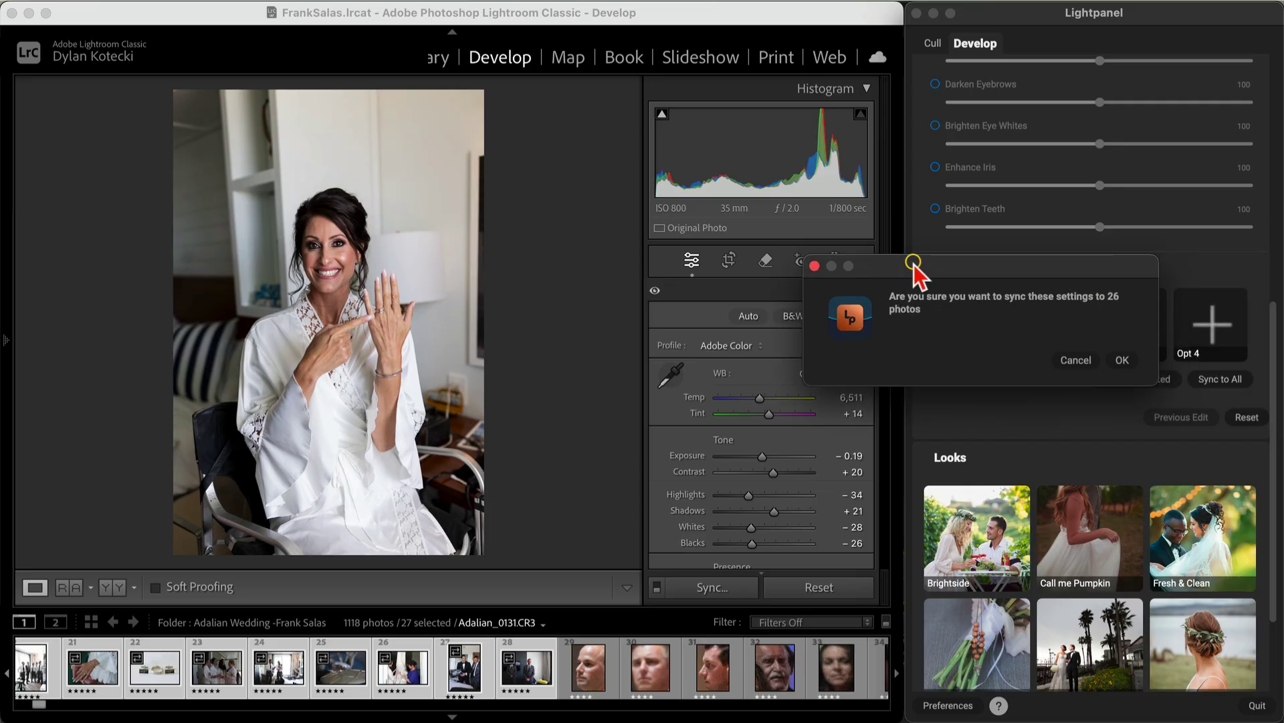
{"action": "left_click", "coordinate": [1124, 359]}
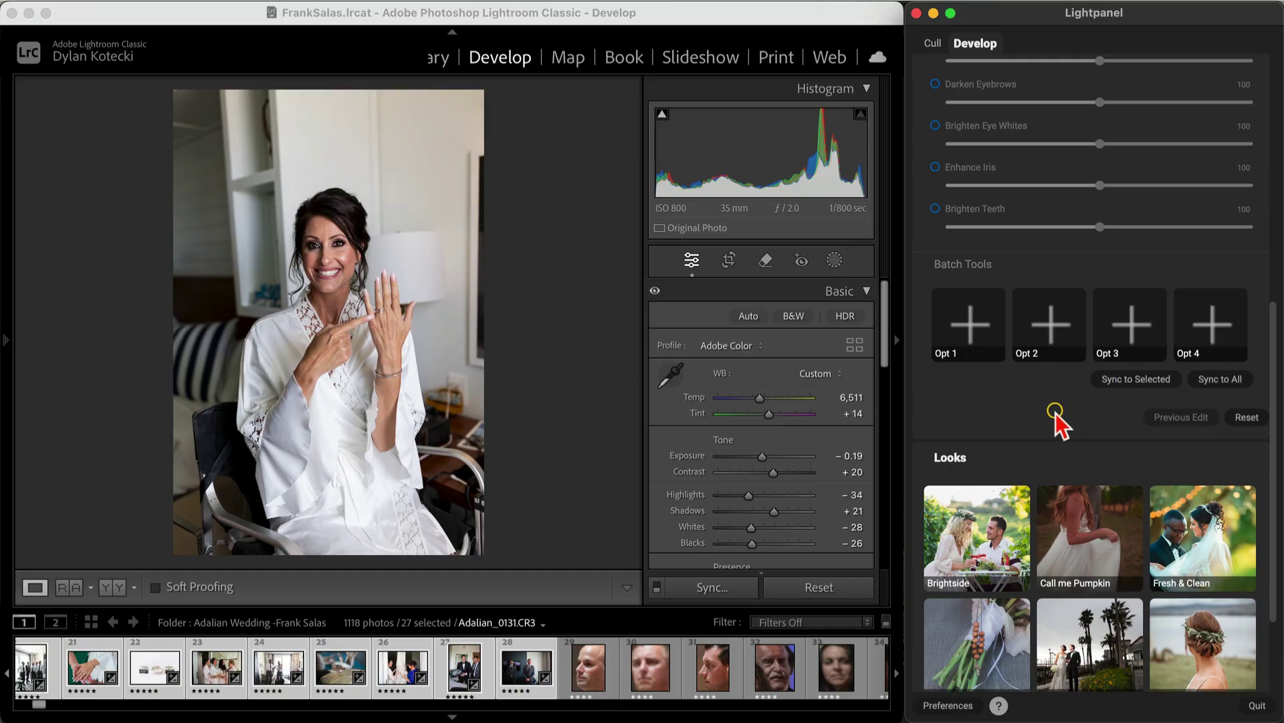
Review the synced tone and white balance photo by photo, from the bride portraits through the groom and groomsmen shots to the 007 cufflinks.
{"action": "scroll", "coordinate": [1055, 421], "scroll_direction": "up", "scroll_amount": 10}
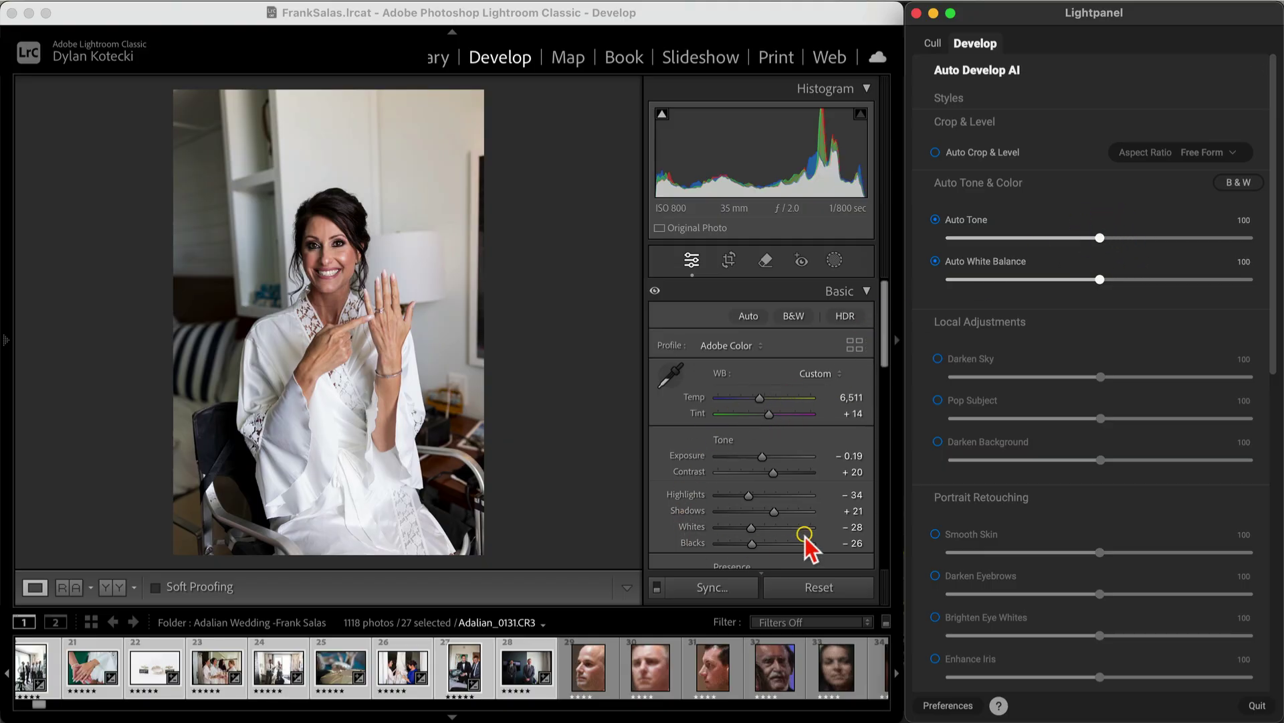
{"action": "scroll", "coordinate": [497, 671], "scroll_direction": "up", "scroll_amount": 5}
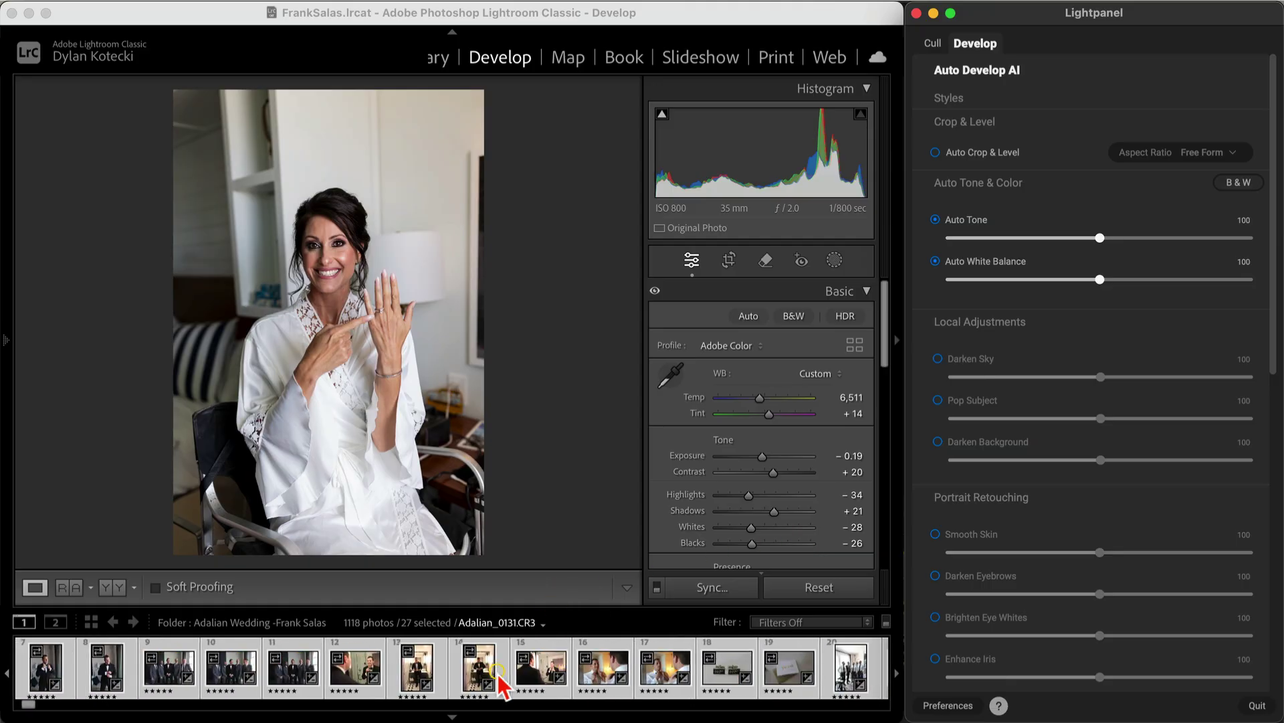
{"action": "scroll", "coordinate": [497, 680], "scroll_direction": "up", "scroll_amount": 3}
{"action": "left_click", "coordinate": [105, 673]}
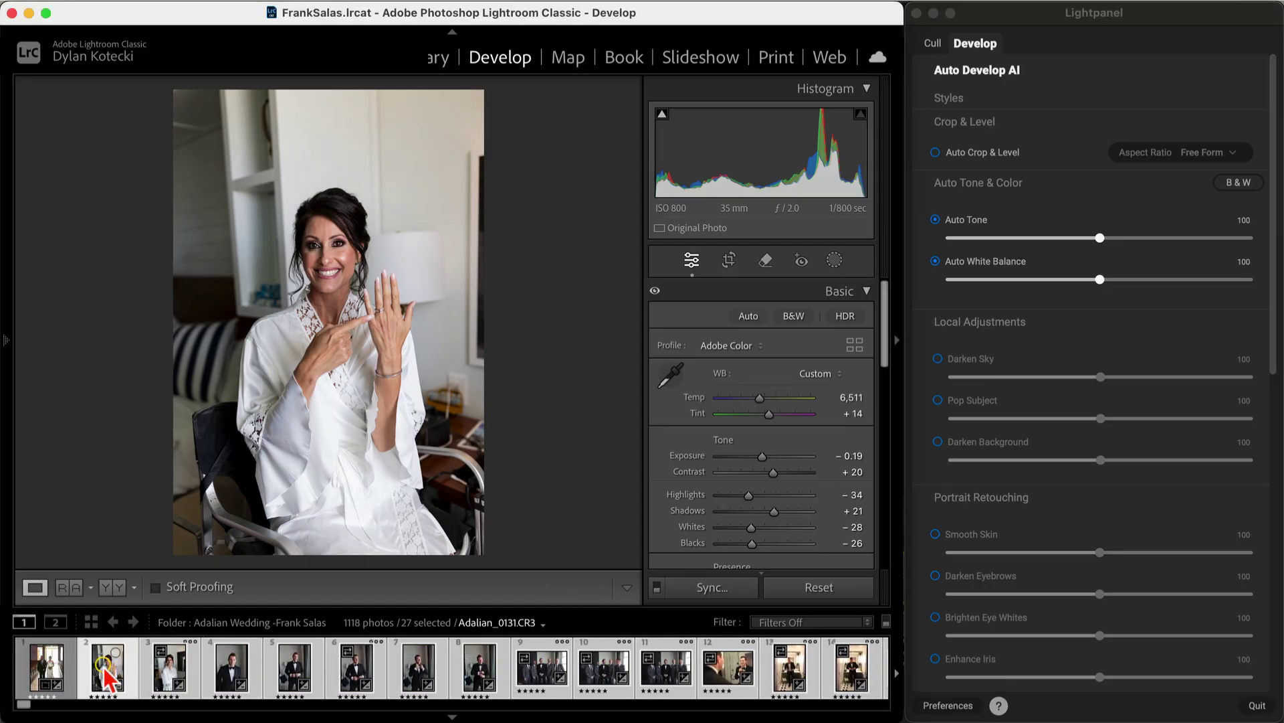
{"action": "left_click", "coordinate": [105, 671]}
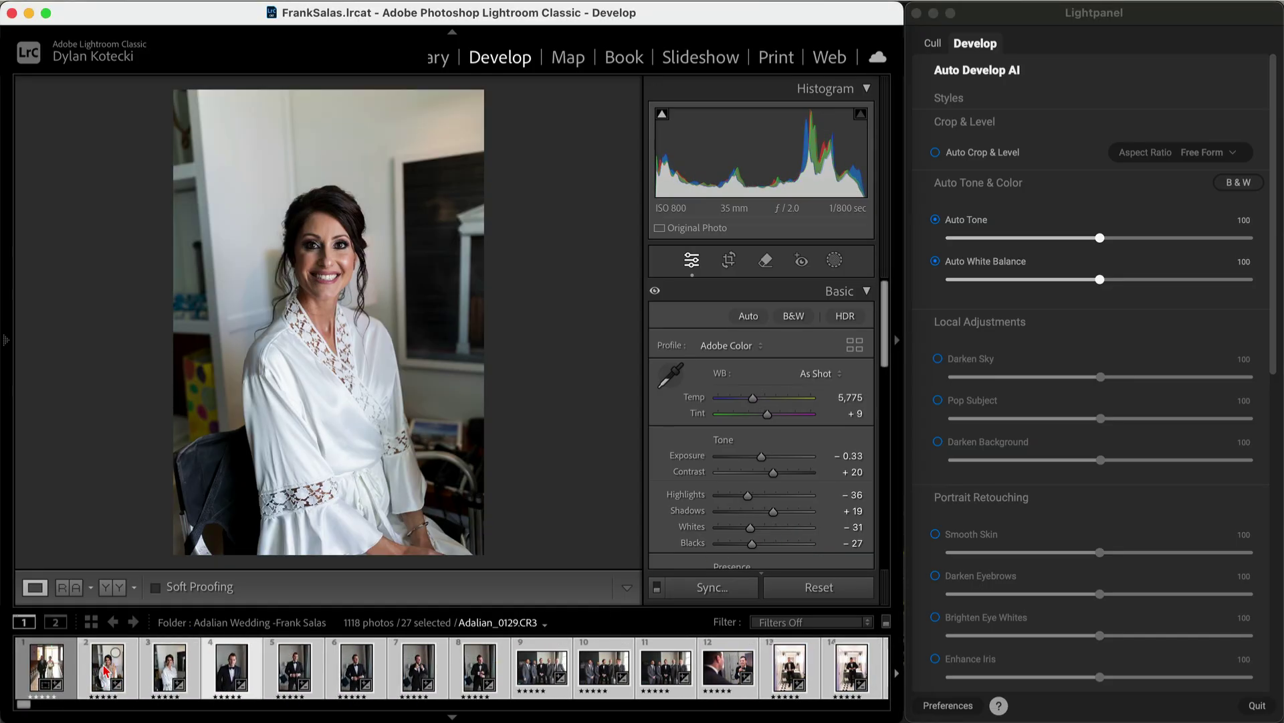
{"action": "key", "text": "Right"}
{"action": "key", "text": "Right"}
{"action": "key", "text": "Right"}
{"action": "key", "text": "Right"}
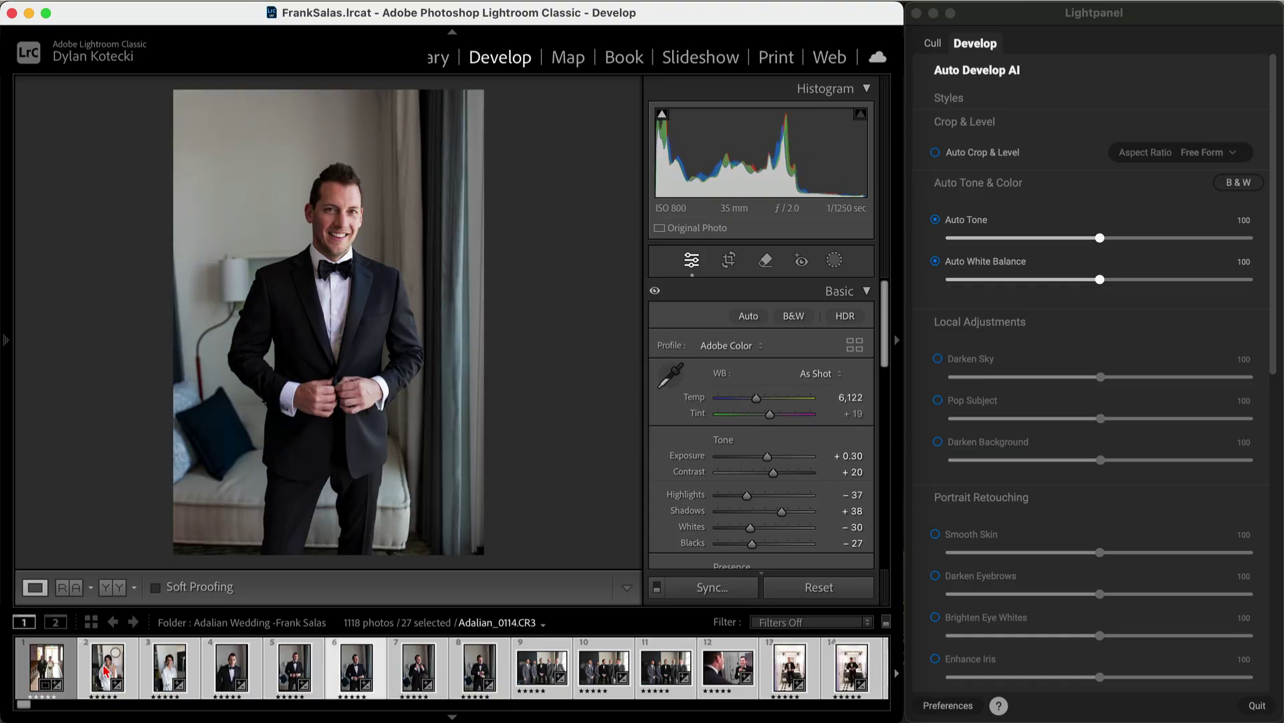
{"action": "key", "text": "Right"}
{"action": "key", "text": "Right"}
{"action": "key", "text": "Right"}
{"action": "key", "text": "Right"}
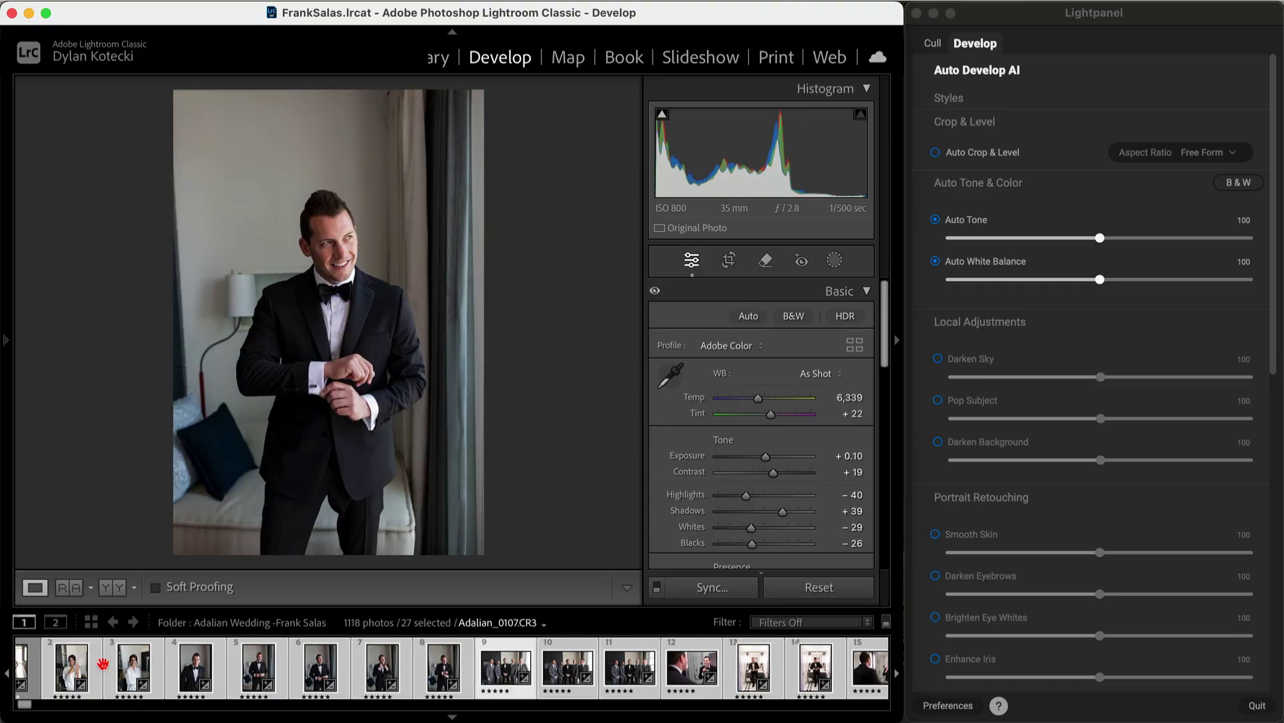
{"action": "key", "text": "Right"}
{"action": "key", "text": "Right"}
{"action": "key", "text": "Right"}
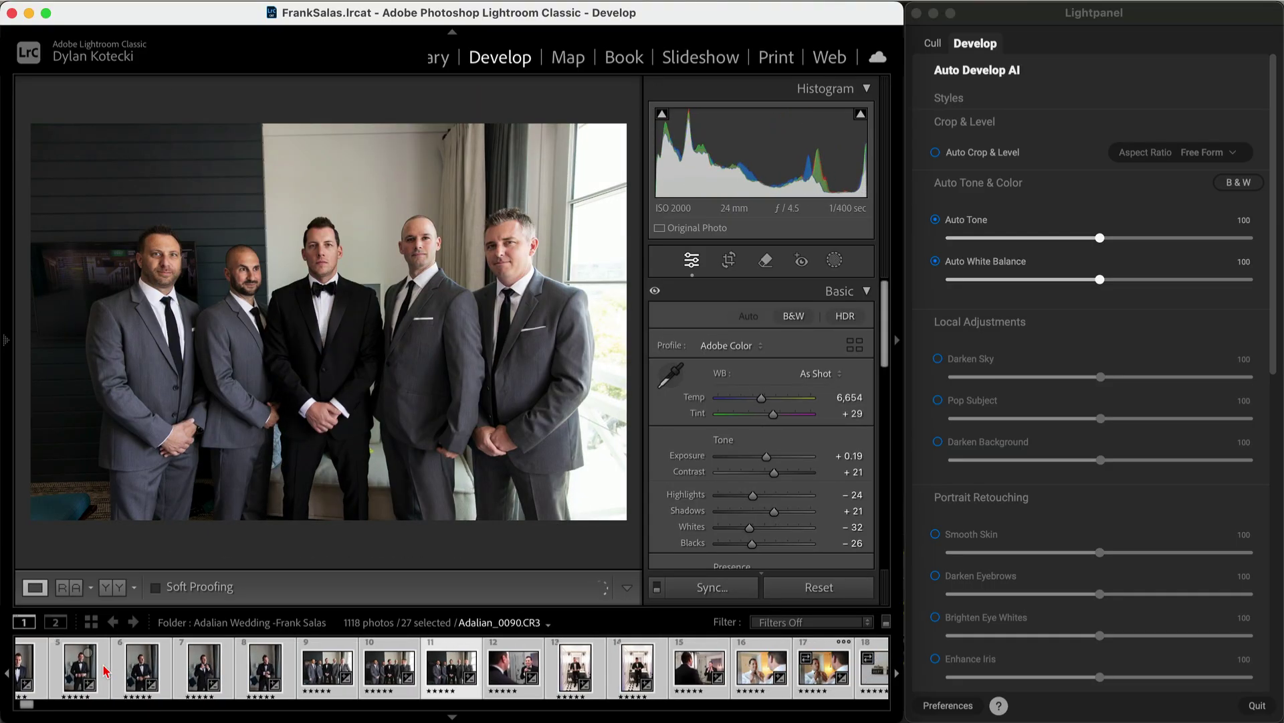
{"action": "key", "text": "Right"}
{"action": "key", "text": "Right"}
{"action": "key", "text": "Right"}
{"action": "key", "text": "Right"}
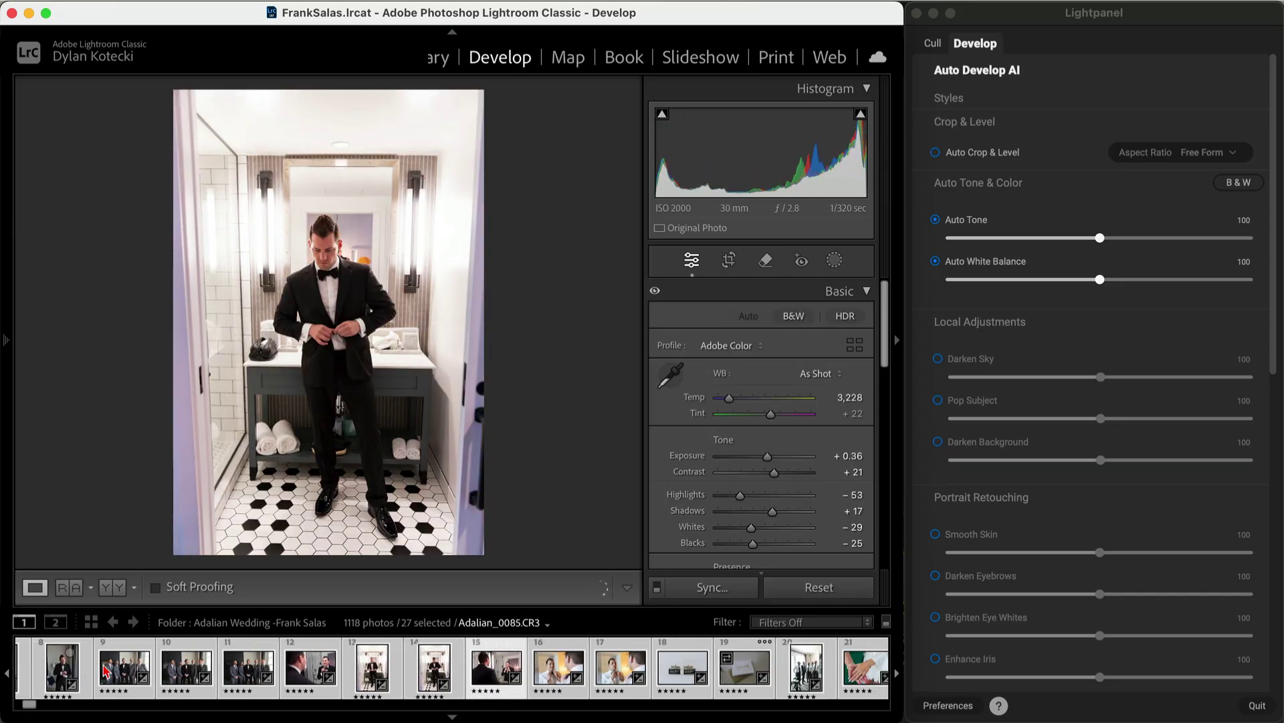
{"action": "key", "text": "Right"}
{"action": "key", "text": "Right"}
{"action": "key", "text": "Right"}
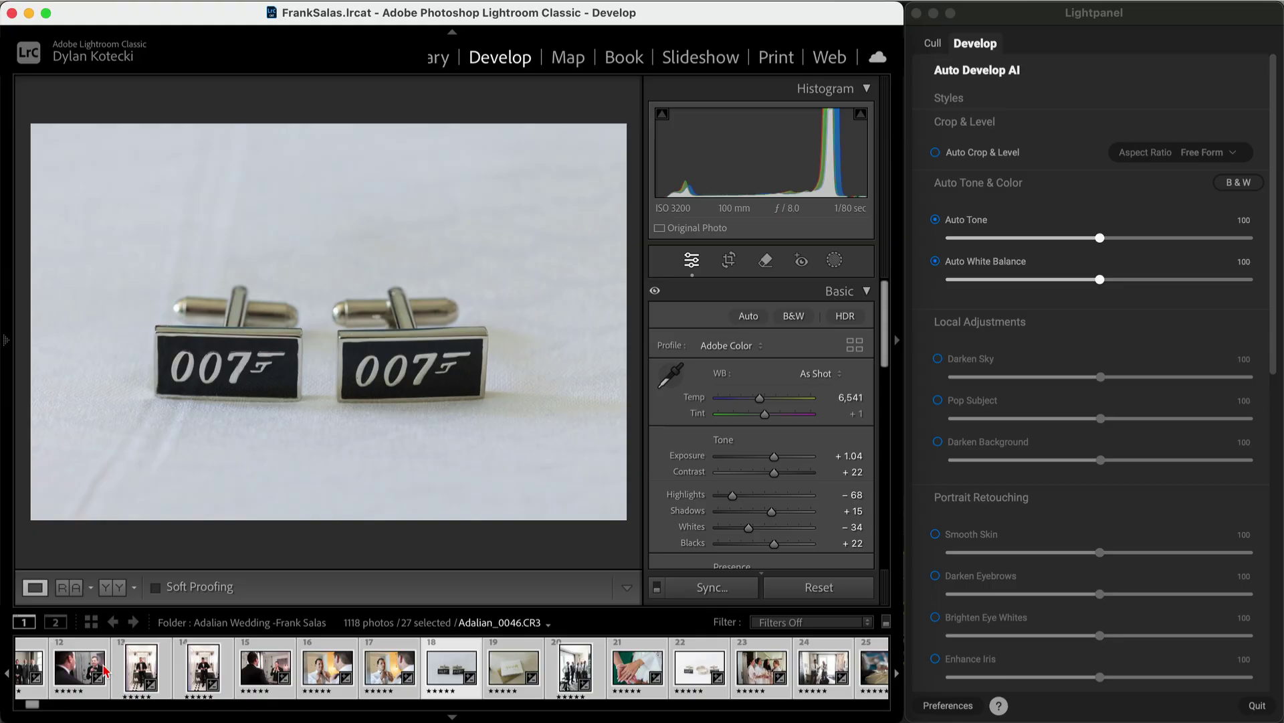
{"action": "left_click", "coordinate": [1037, 15]}
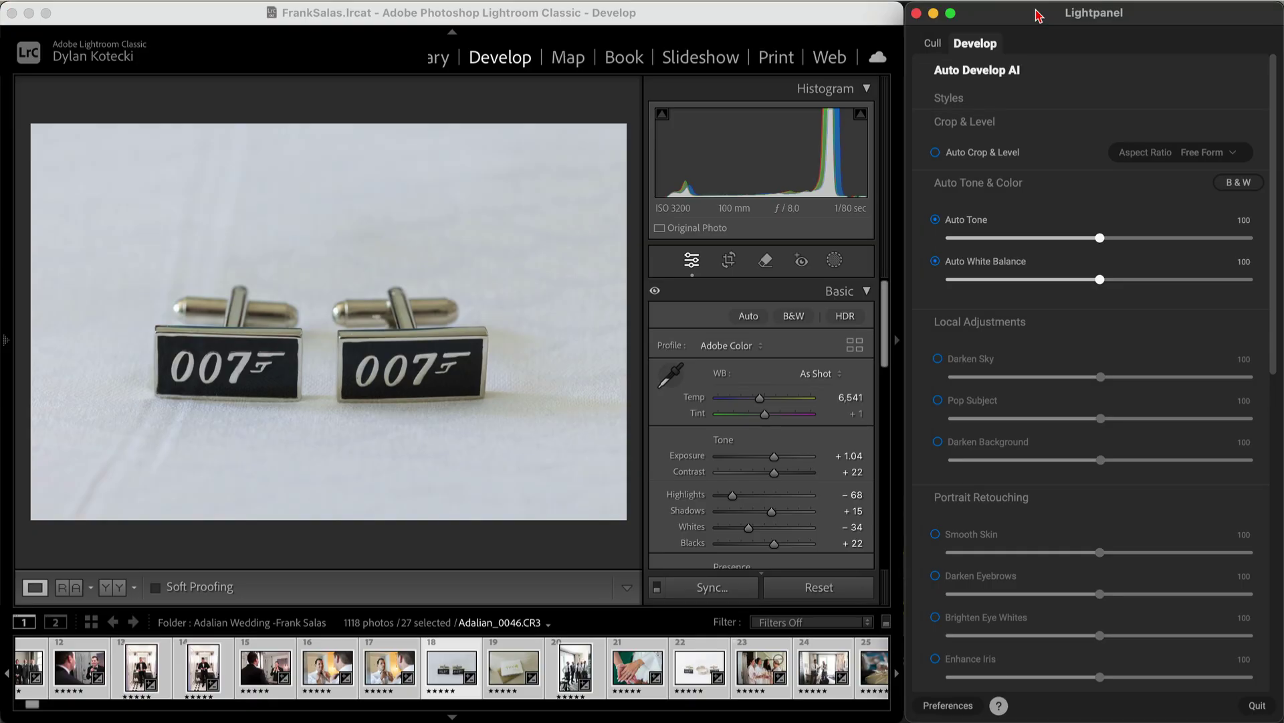
{"action": "left_click", "coordinate": [1062, 95]}
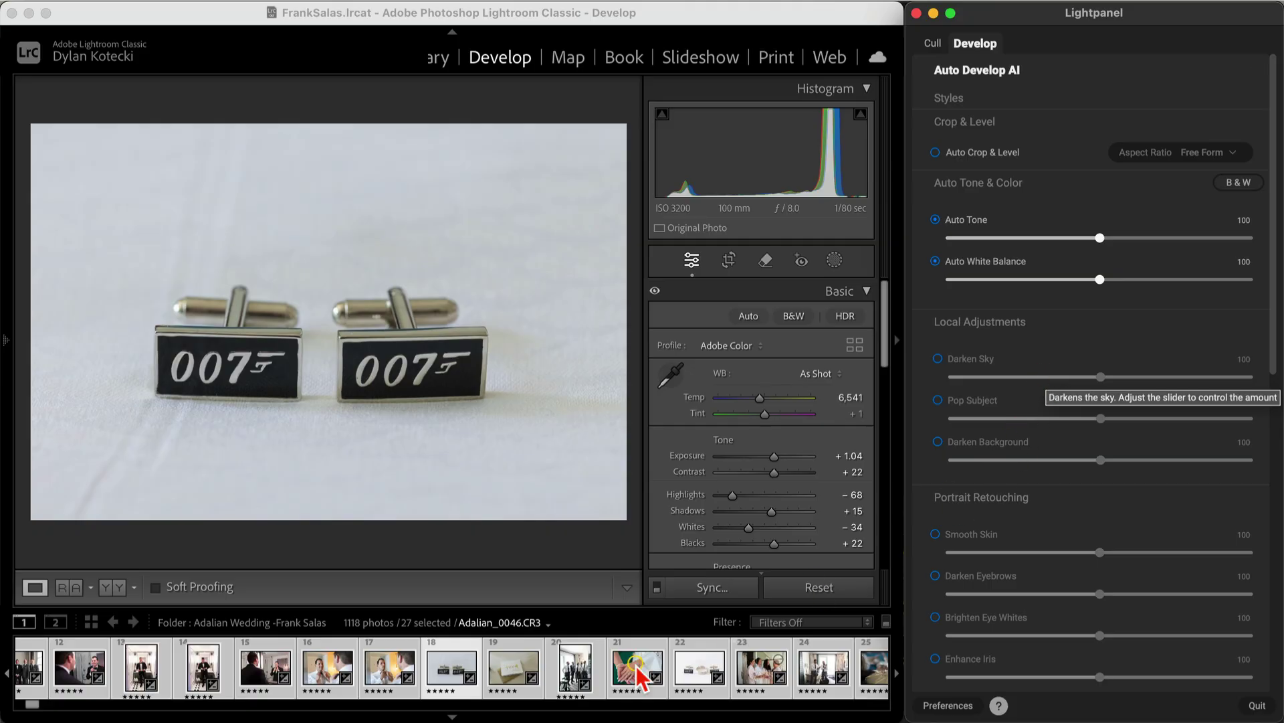
Make the third photo, the smiling seated bride, the active one and turn on Smooth Skin at 100 for her face.
{"action": "scroll", "coordinate": [596, 689], "scroll_direction": "left", "scroll_amount": 10}
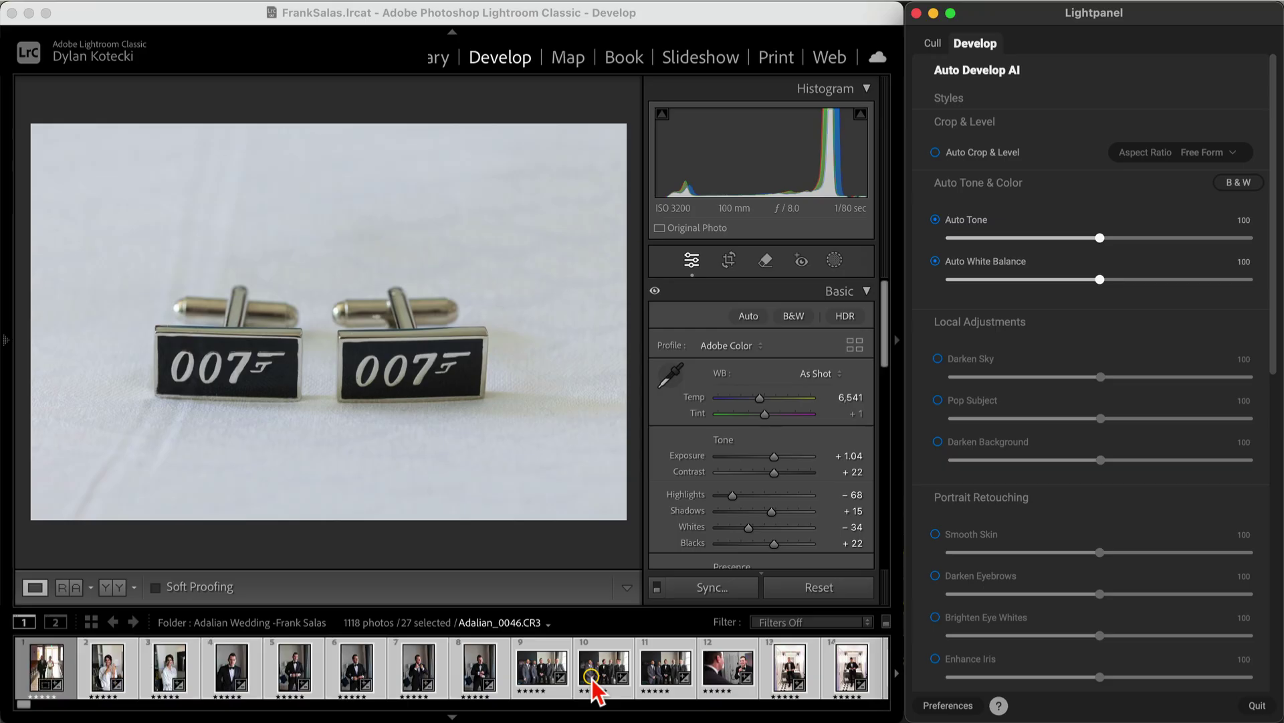
{"action": "left_click", "coordinate": [103, 667]}
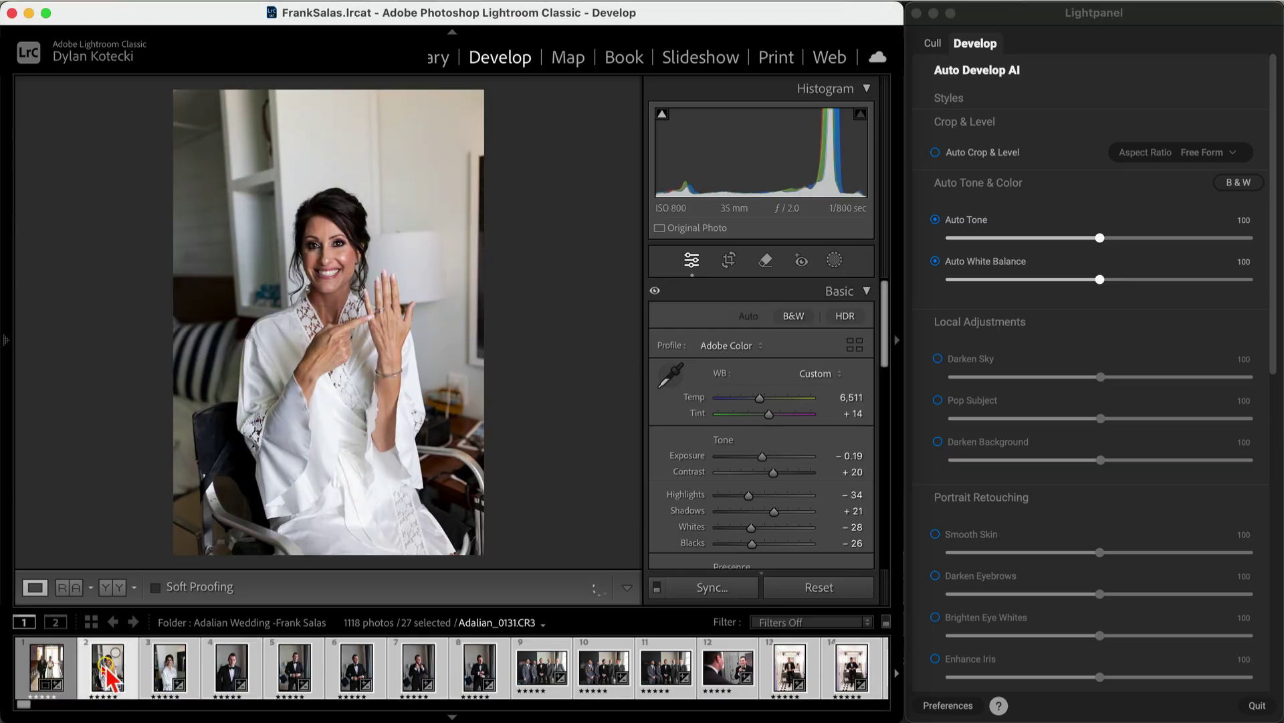
{"action": "left_click", "coordinate": [159, 674]}
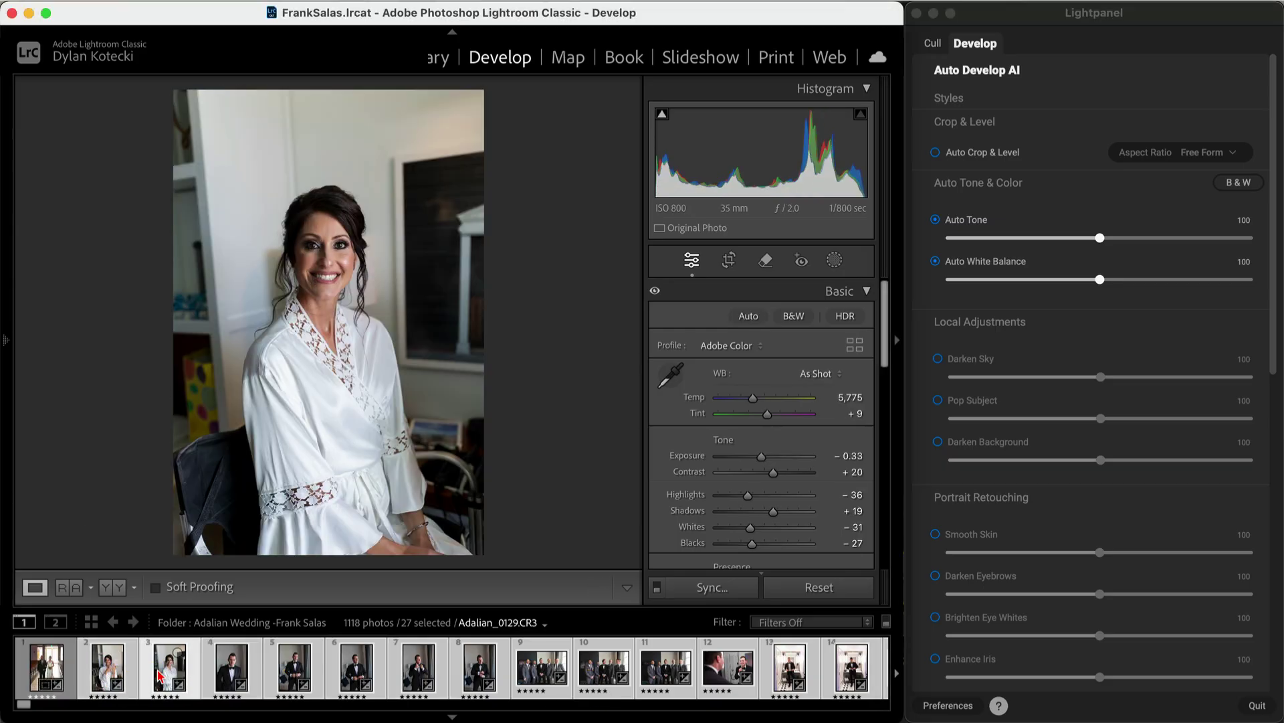
{"action": "left_click", "coordinate": [305, 253]}
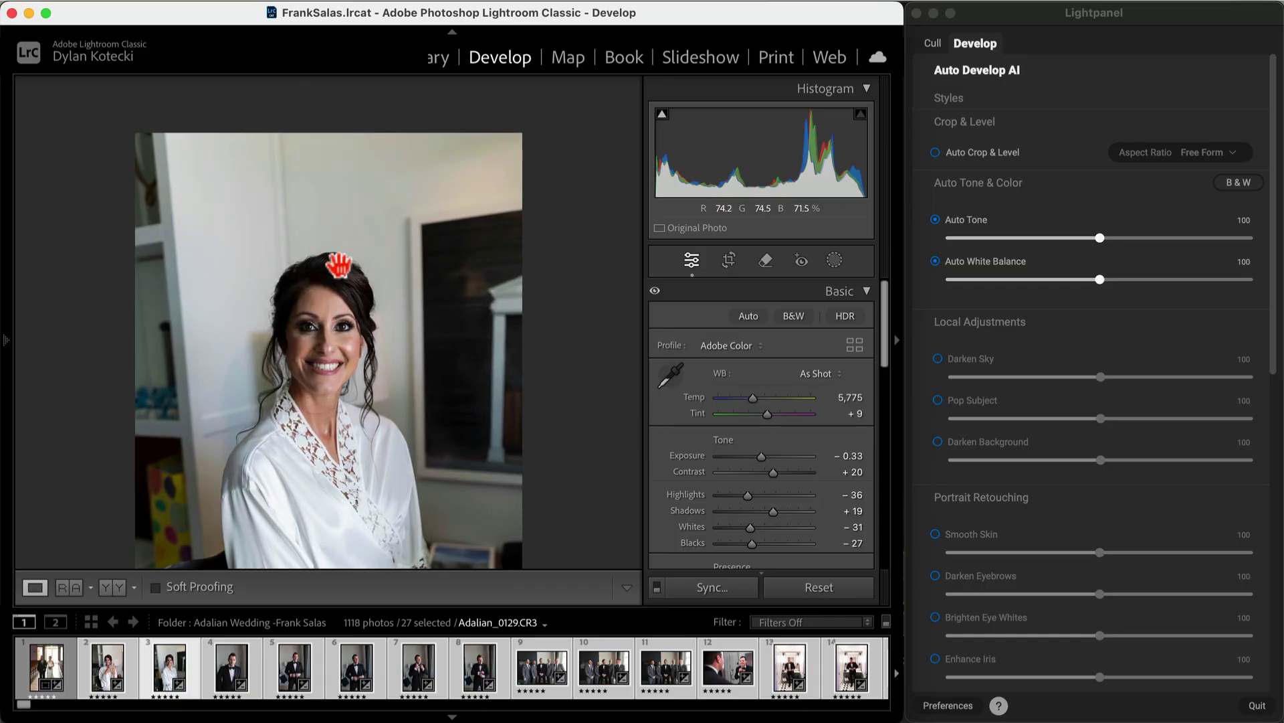
{"action": "left_click", "coordinate": [331, 318]}
{"action": "left_click", "coordinate": [330, 316]}
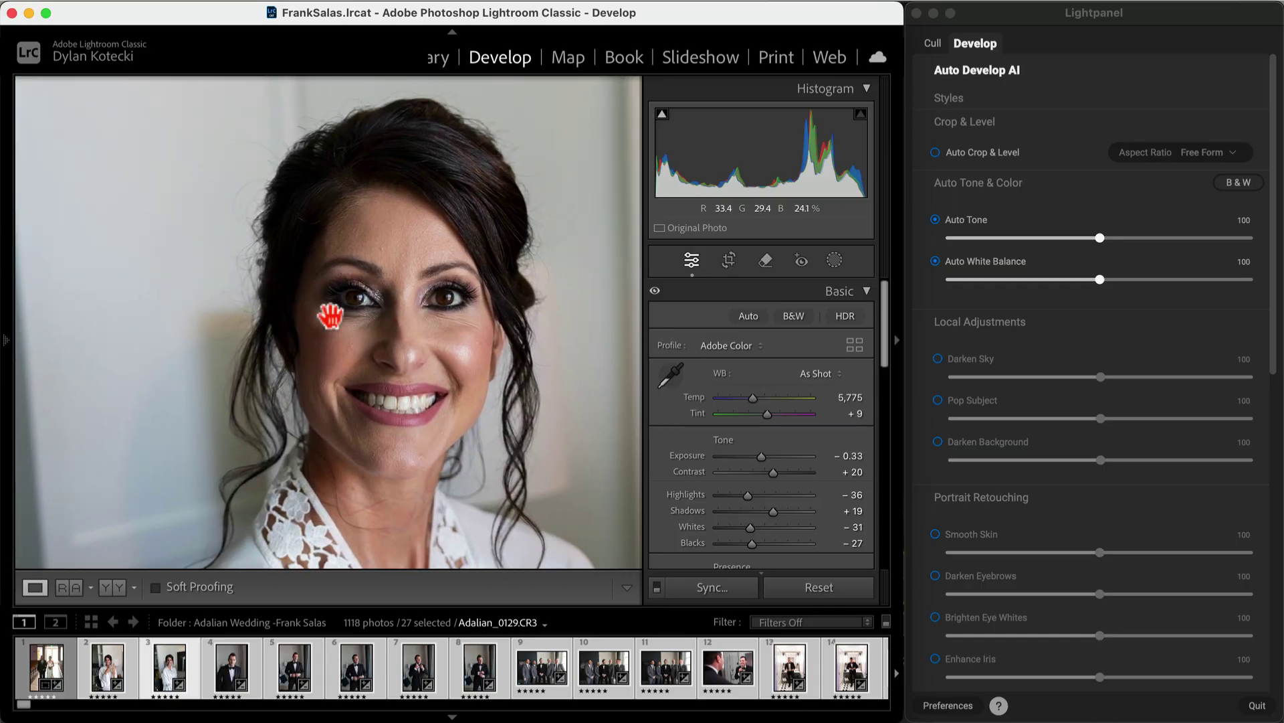
{"action": "left_click", "coordinate": [346, 316]}
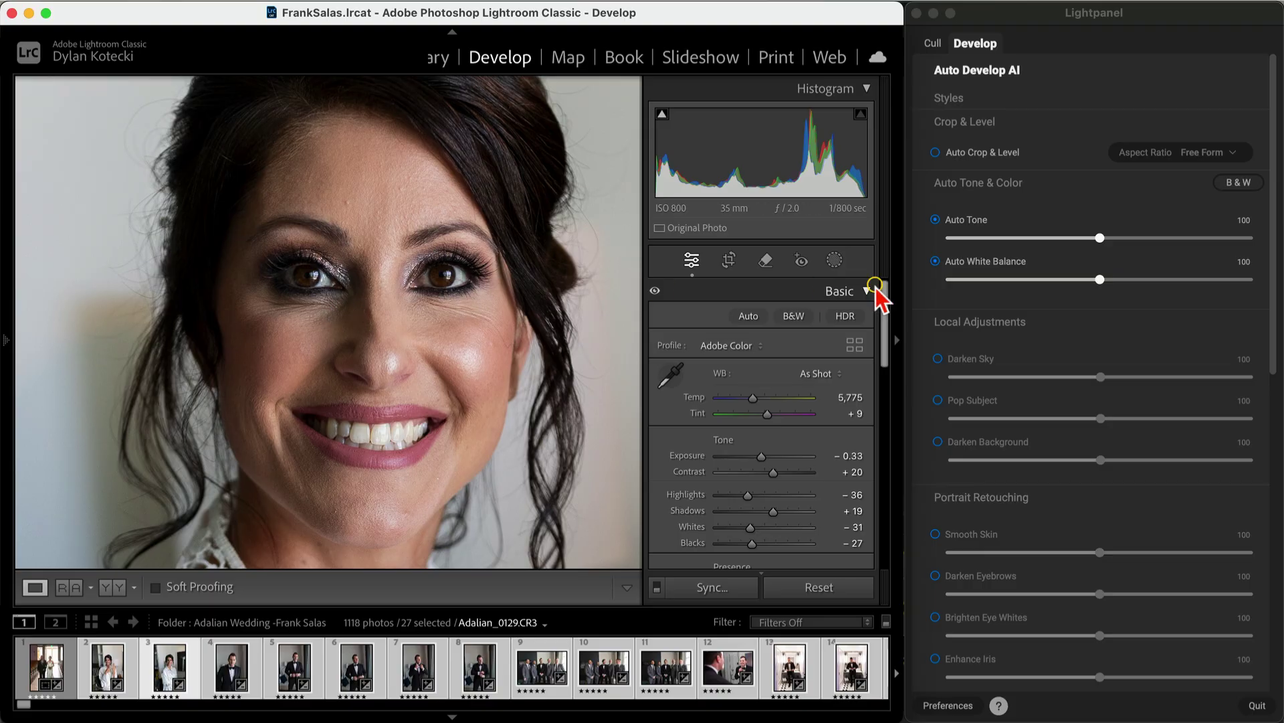
{"action": "scroll", "coordinate": [1036, 353], "scroll_direction": "down", "scroll_amount": 4}
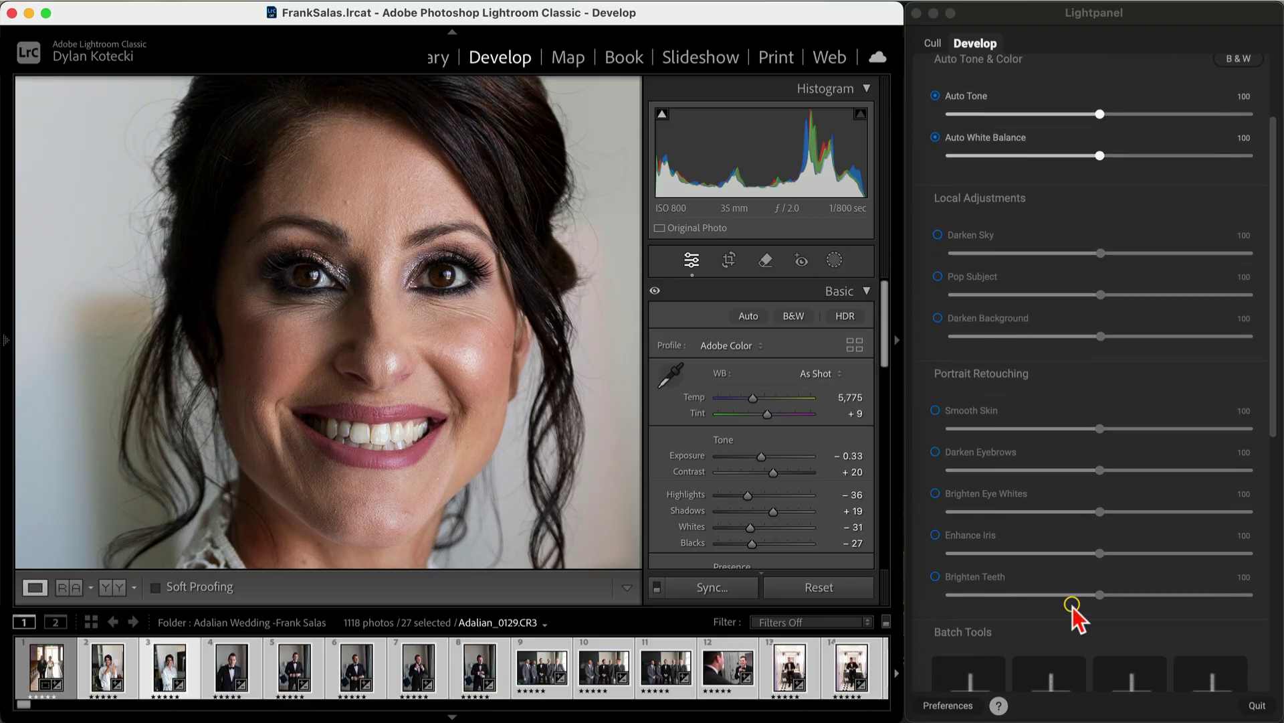
{"action": "left_click", "coordinate": [936, 411]}
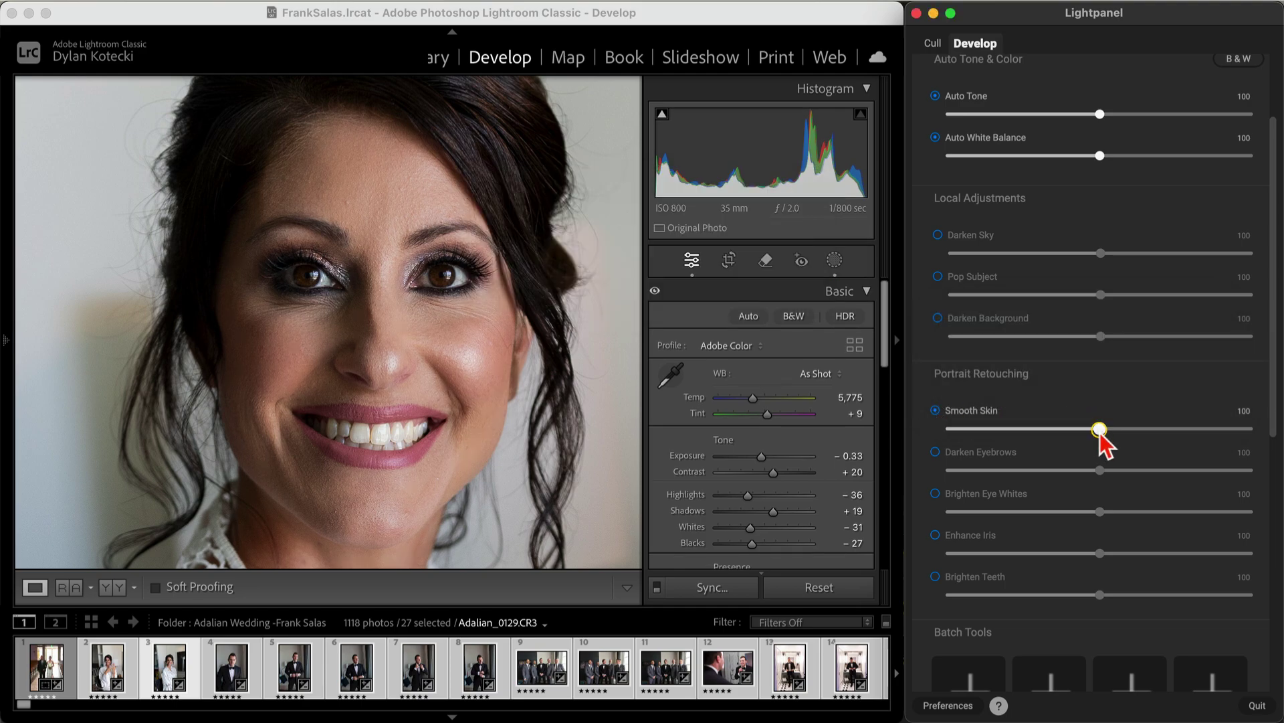
Raise Smooth Skin to 144 and turn on Darken Eyebrows at 134 for the bride's portrait.
{"action": "left_click_drag", "start_coordinate": [1099, 429], "coordinate": [1162, 428]}
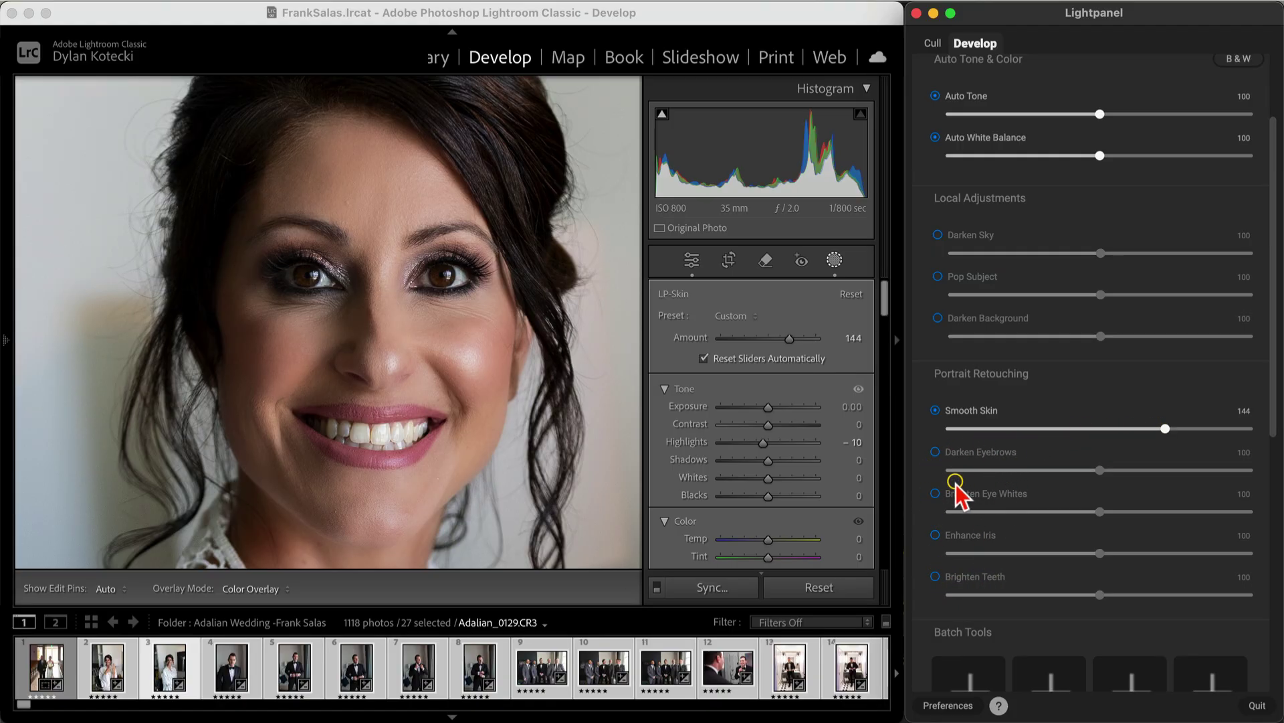
{"action": "left_click", "coordinate": [936, 452]}
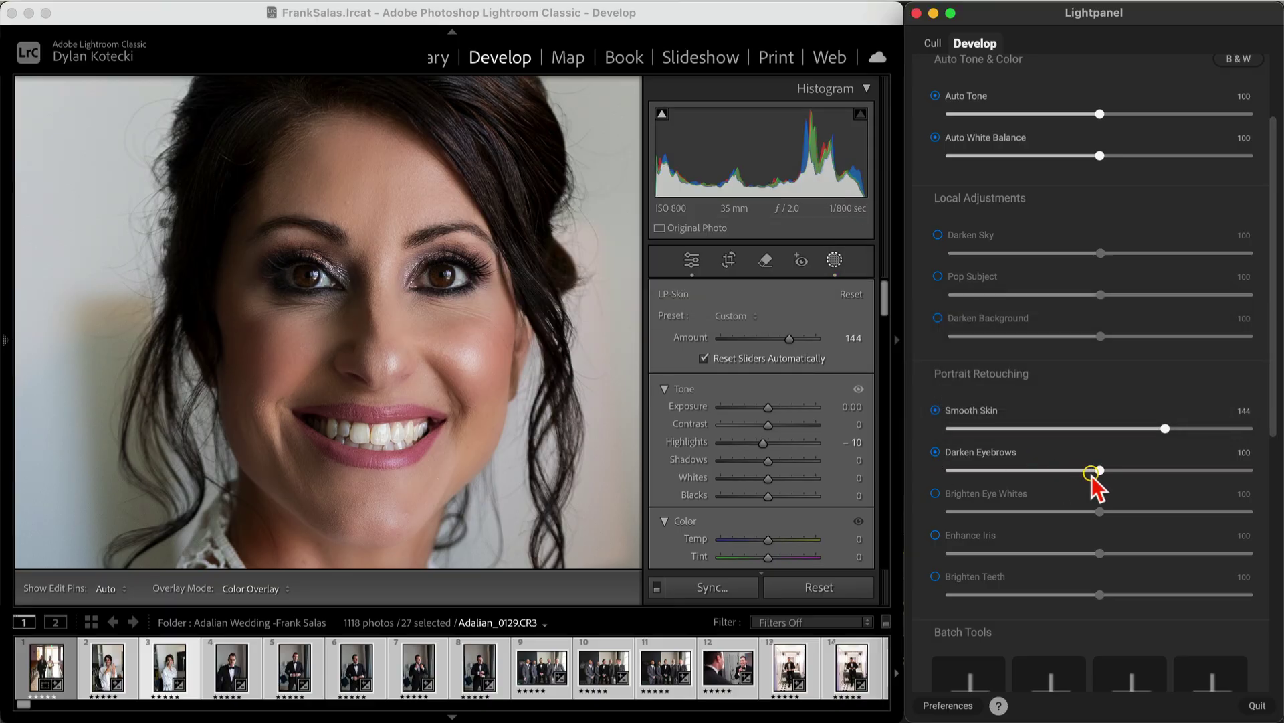
{"action": "left_click_drag", "start_coordinate": [1100, 470], "coordinate": [1149, 494]}
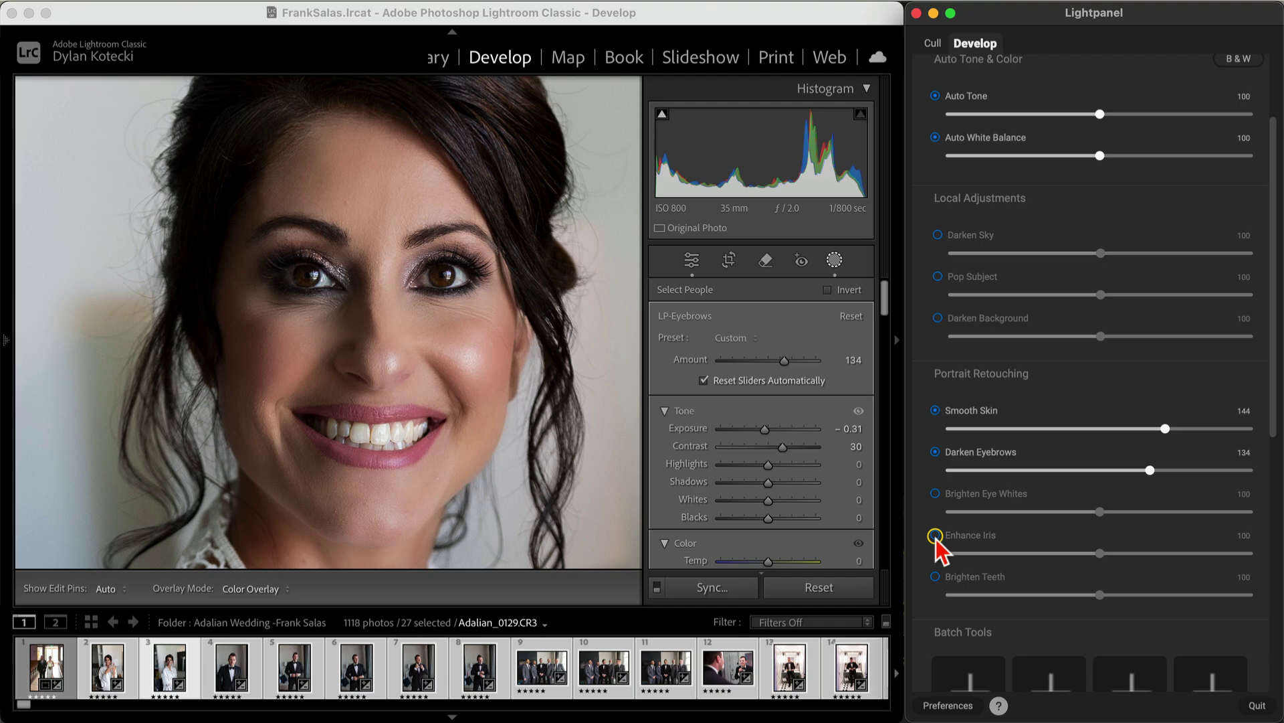
Turn on Brighten Eye Whites for the bride's portrait and set it to 178.
{"action": "left_click", "coordinate": [936, 494]}
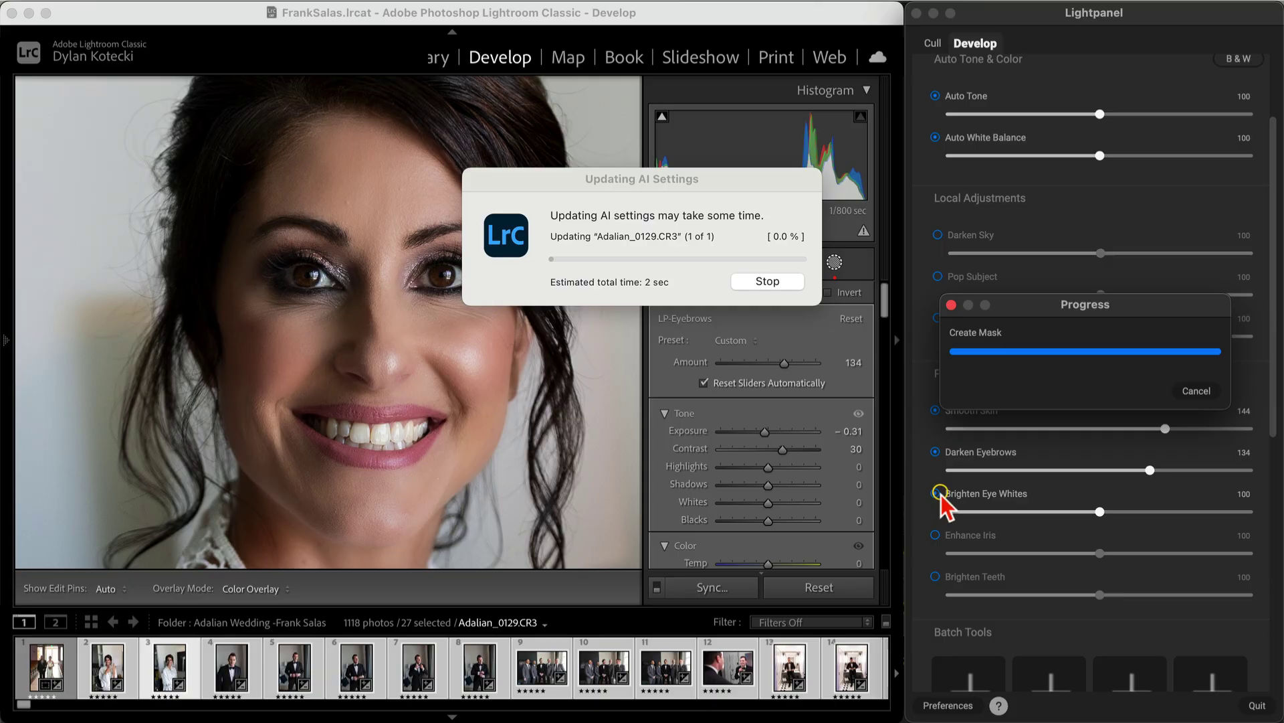
{"action": "left_click", "coordinate": [1098, 461]}
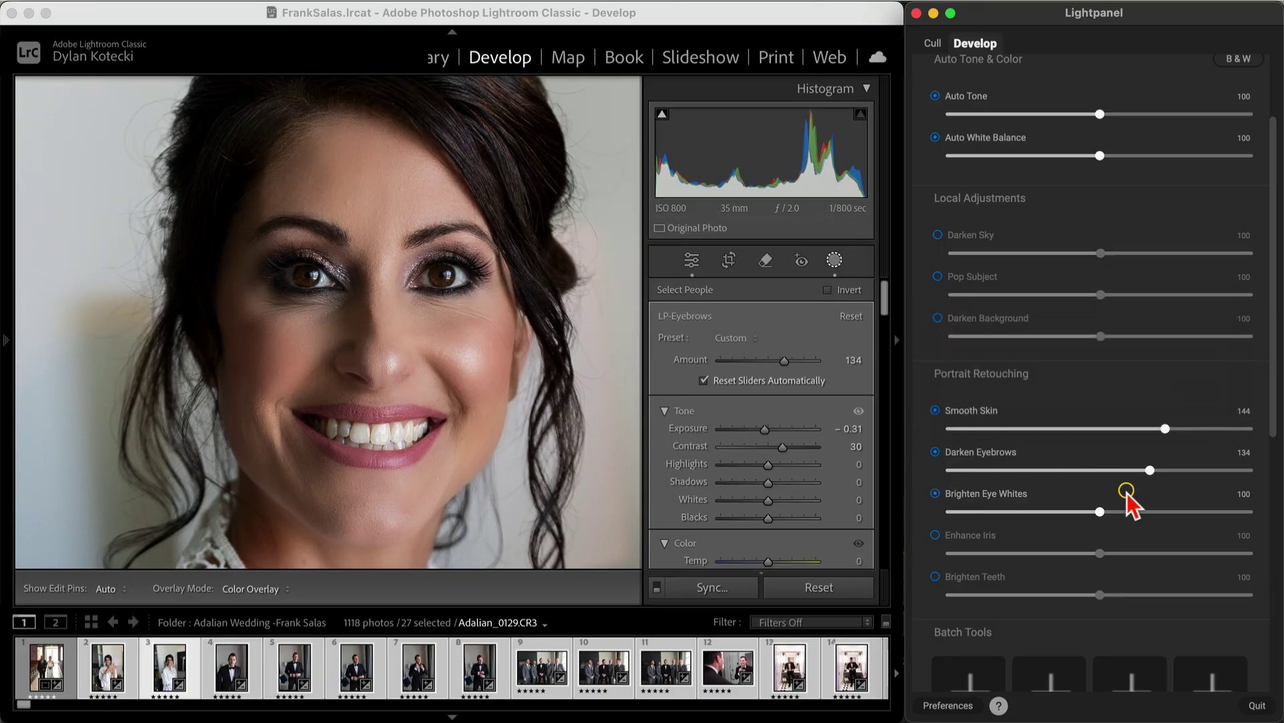
{"action": "left_click_drag", "start_coordinate": [1100, 511], "coordinate": [1212, 528]}
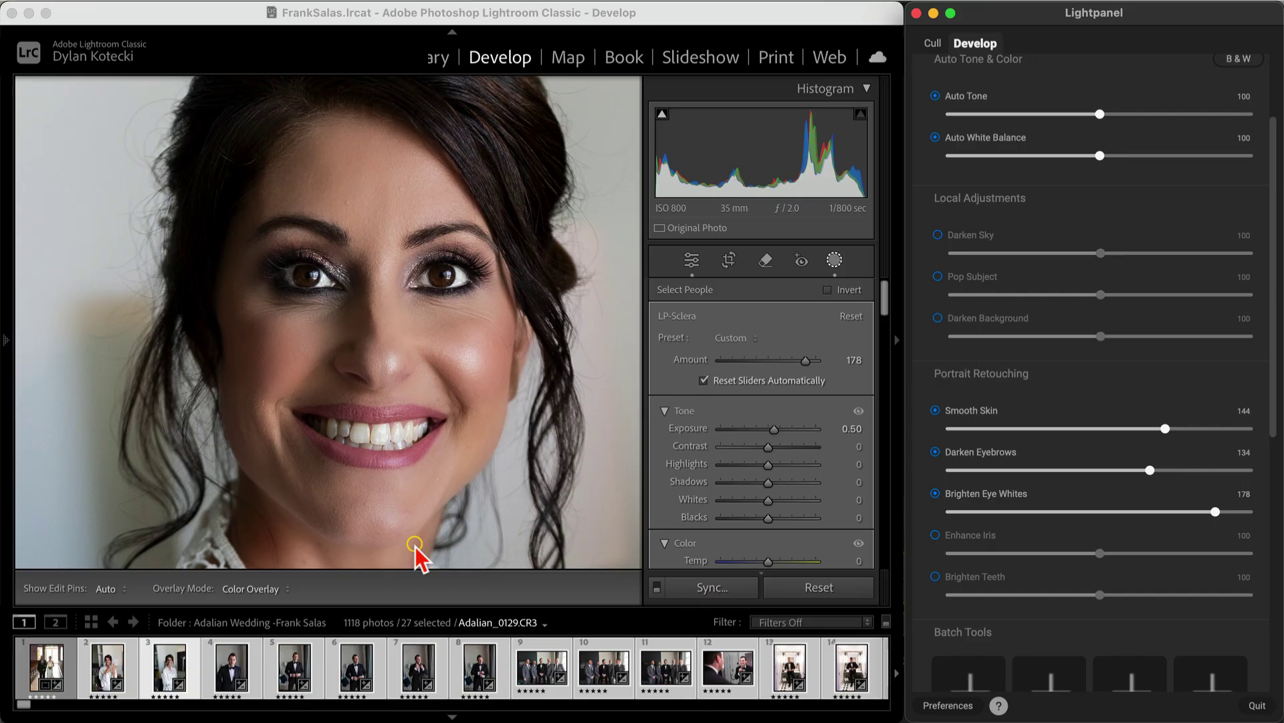
Return to the Library grid, select only the first photo, the bride walking down the aisle, and browse the five-star thumbnails.
{"action": "scroll", "coordinate": [1051, 402], "scroll_direction": "up", "scroll_amount": 4}
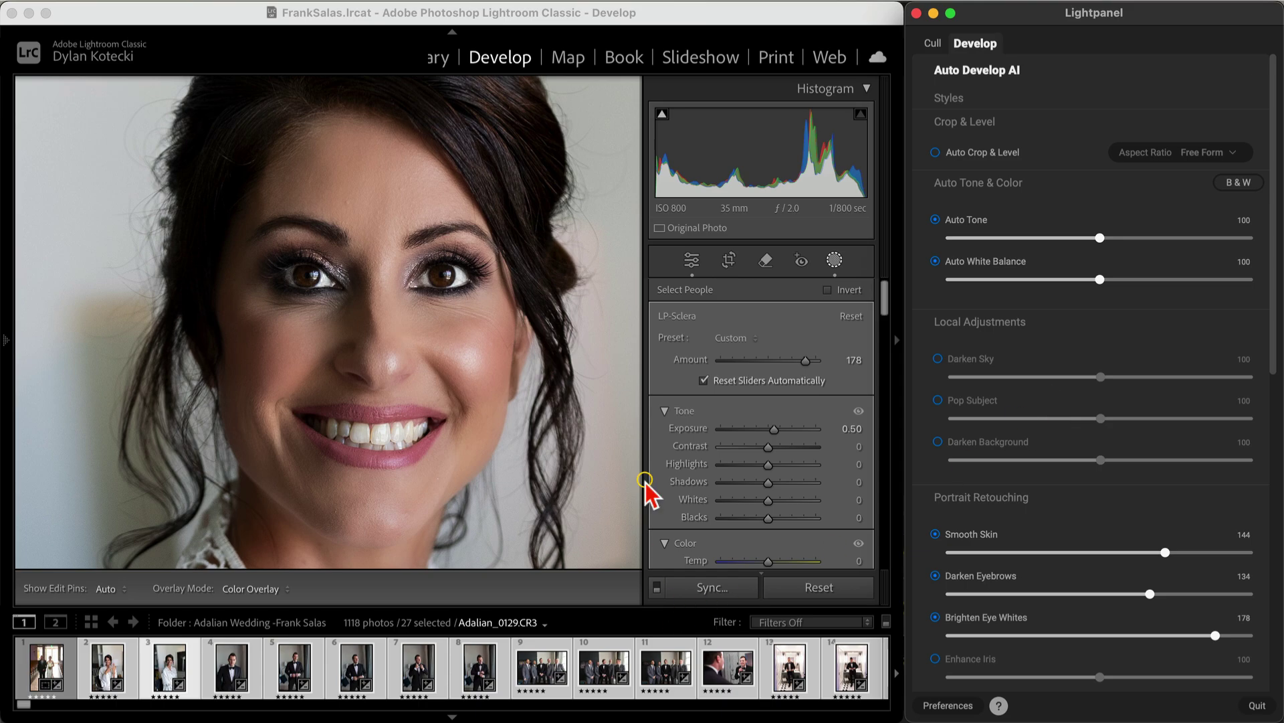
{"action": "left_click", "coordinate": [460, 20]}
{"action": "left_click", "coordinate": [447, 55]}
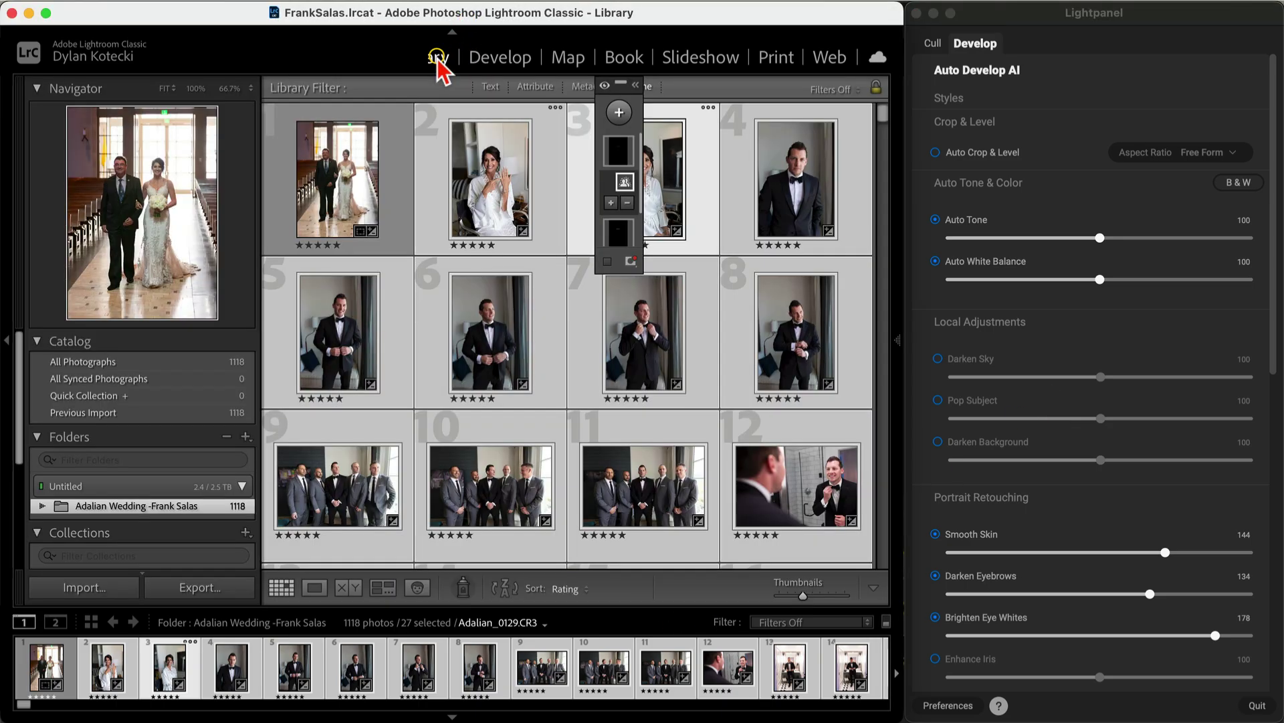
{"action": "left_click", "coordinate": [420, 231]}
{"action": "scroll", "coordinate": [560, 289], "scroll_direction": "down", "scroll_amount": 4}
{"action": "scroll", "coordinate": [557, 280], "scroll_direction": "down", "scroll_amount": 8}
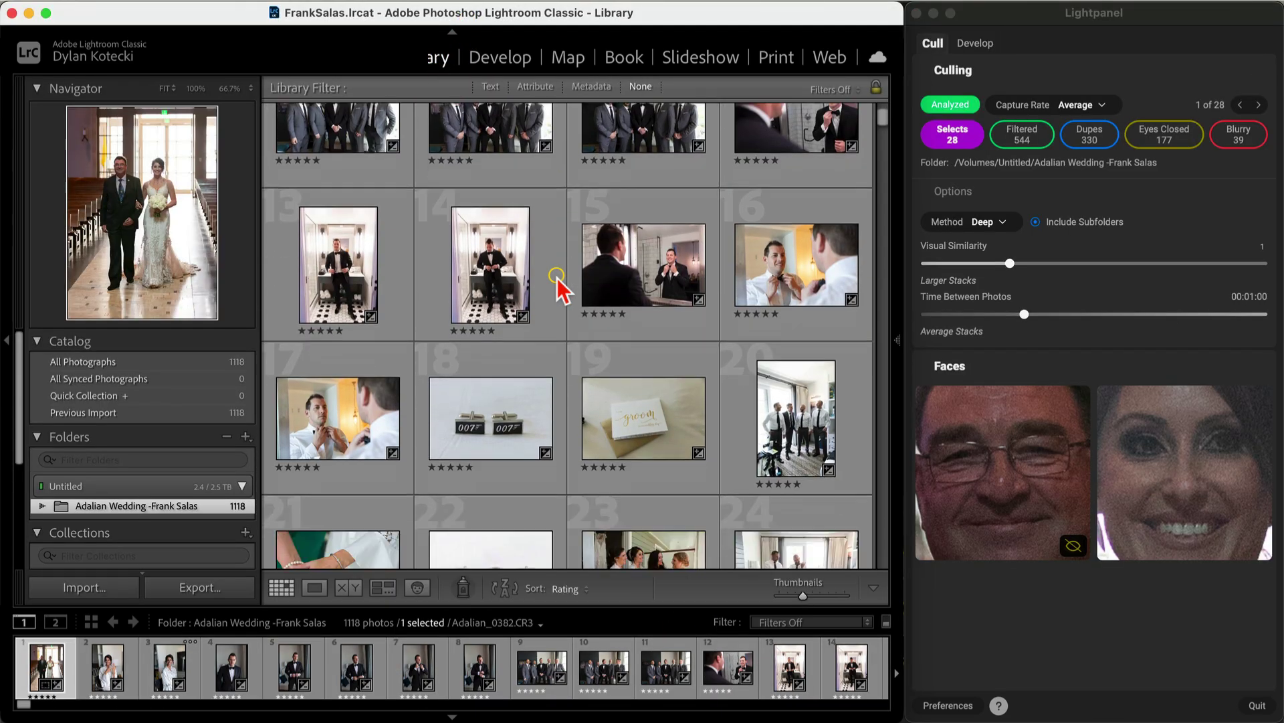